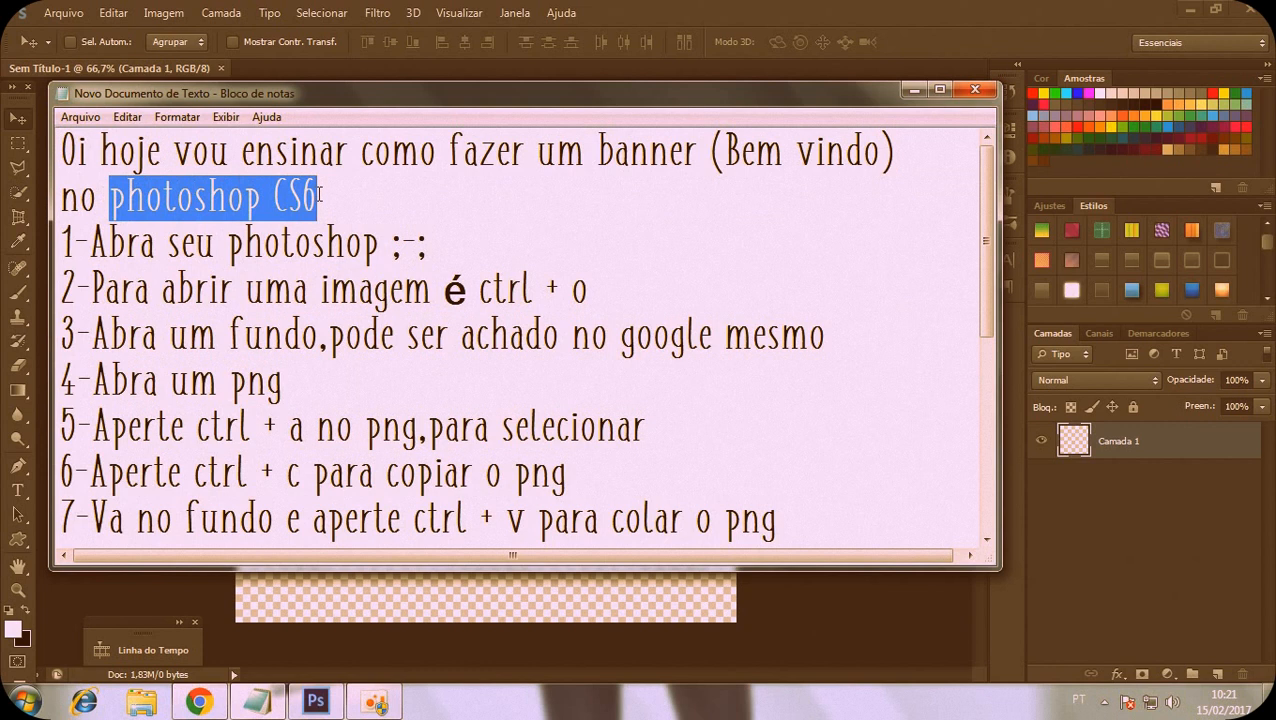
Read the opening banner tutorial notes on starting Photoshop and opening an image, and minimise the notes window
left_click(313, 196)
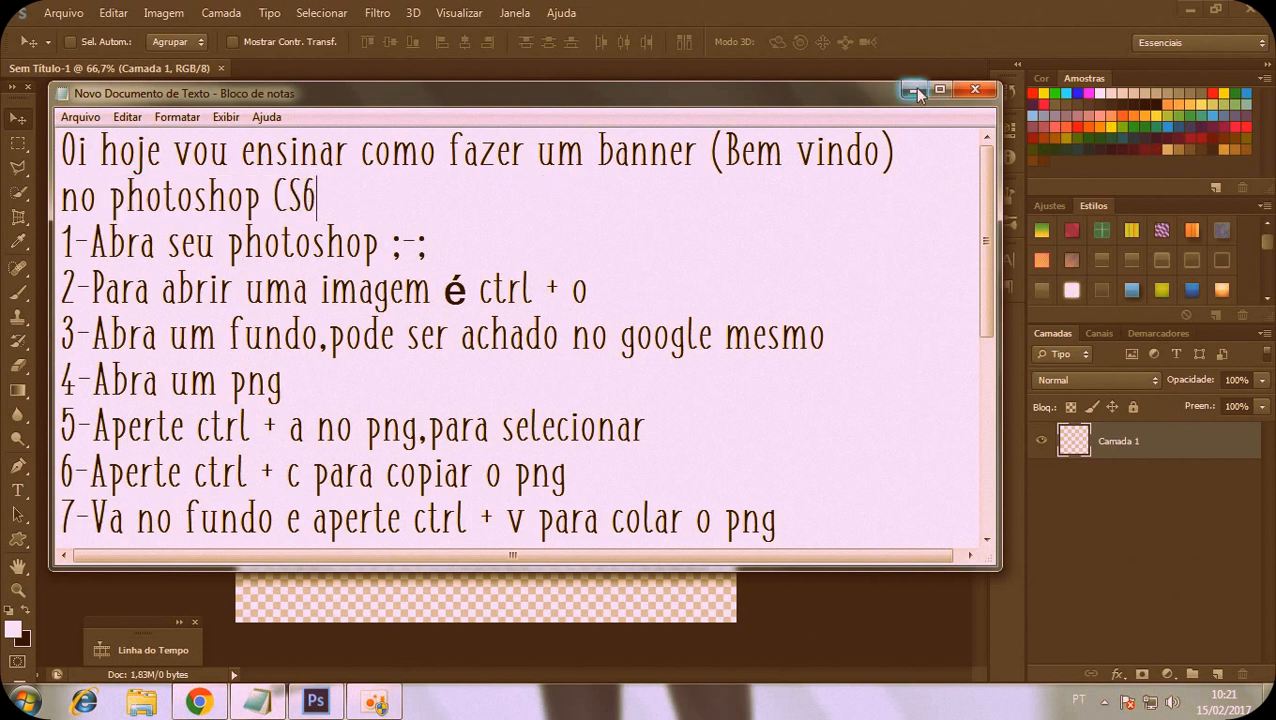
left_click_drag(63, 242, 328, 242)
left_click_drag(127, 242, 404, 242)
left_click(267, 244)
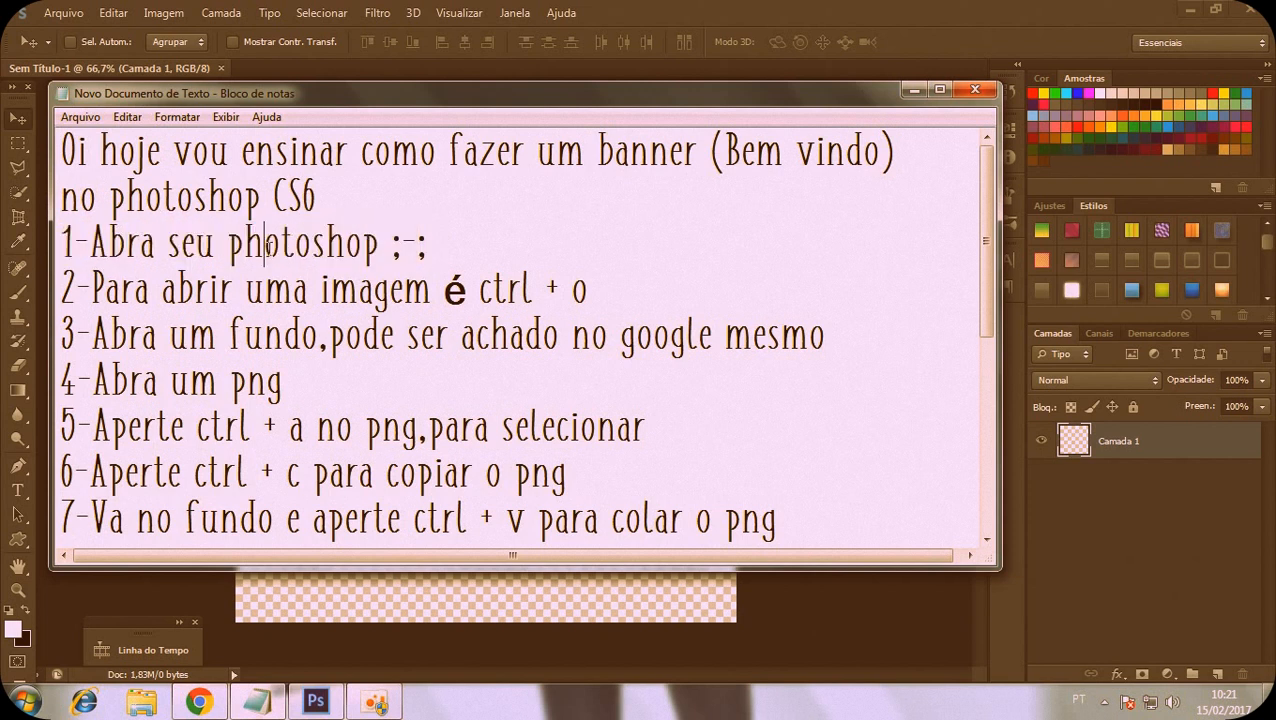
left_click_drag(64, 285, 588, 283)
left_click(560, 288)
left_click(918, 89)
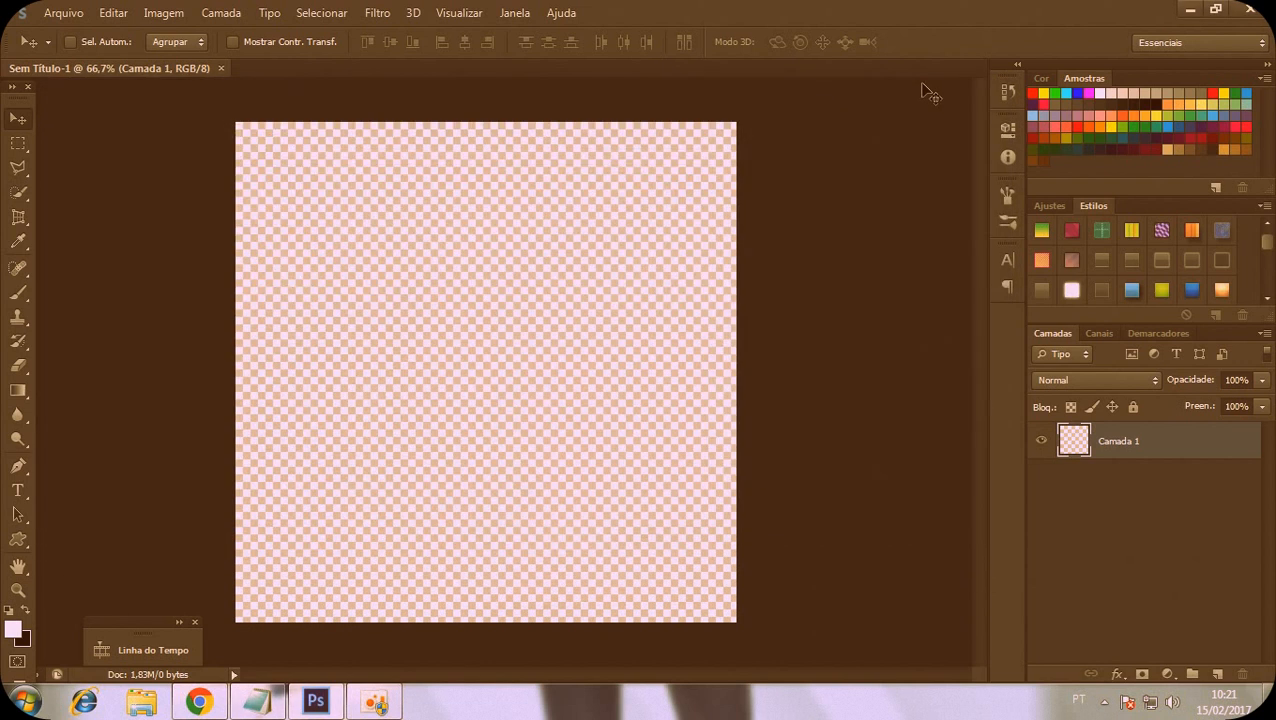
Open the brick texture image tijolo from the Fundos folder
key("ctrl+o")
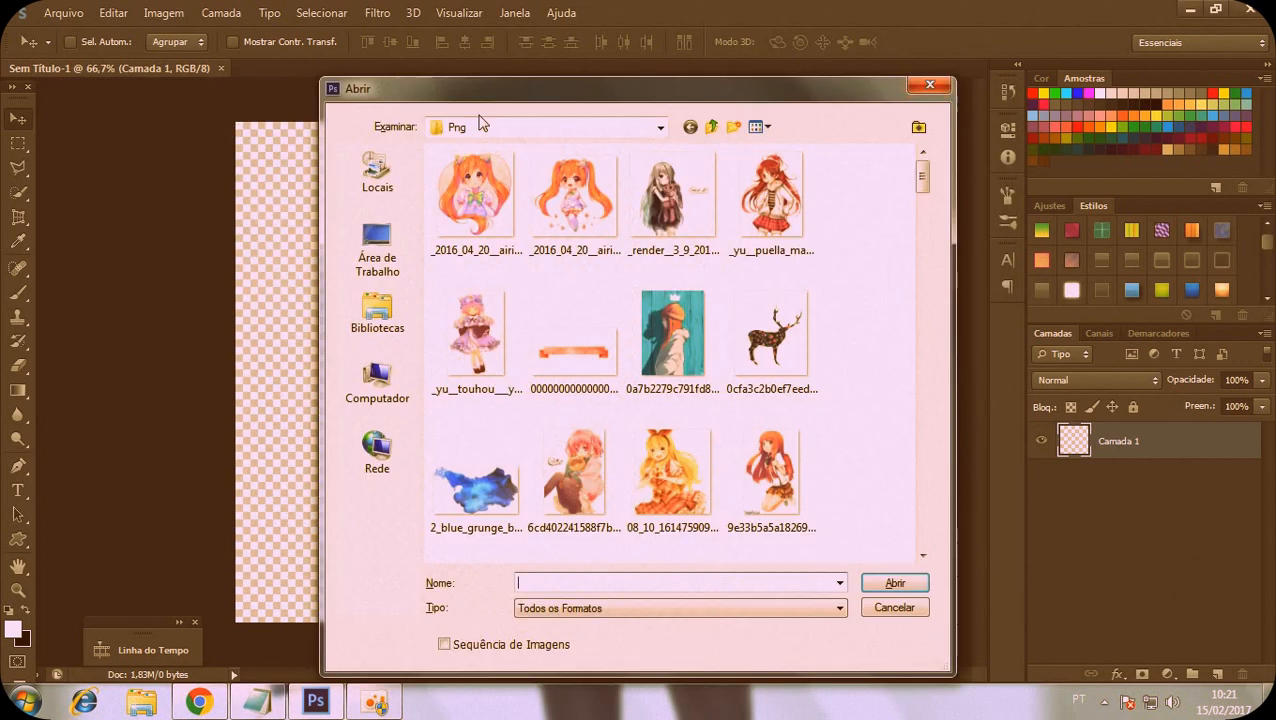
left_click(479, 122)
left_click(505, 278)
double_click(487, 197)
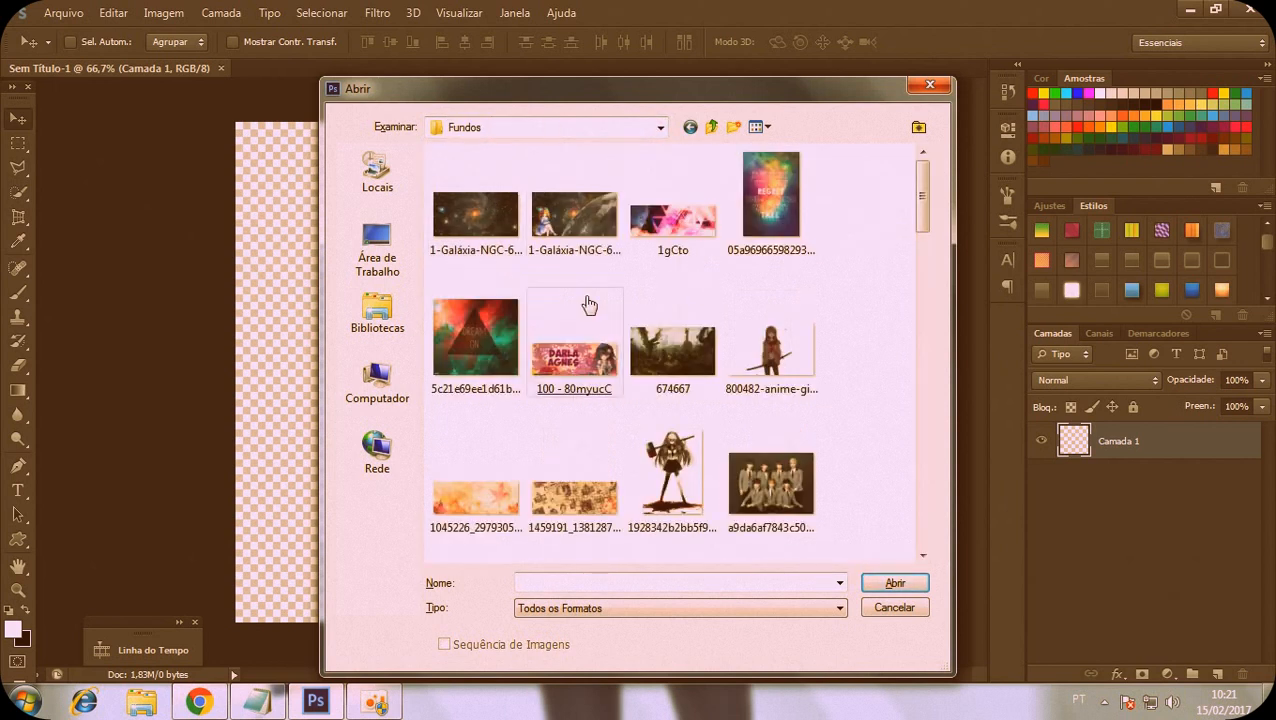
left_click_drag(922, 209, 869, 512)
left_click(490, 336)
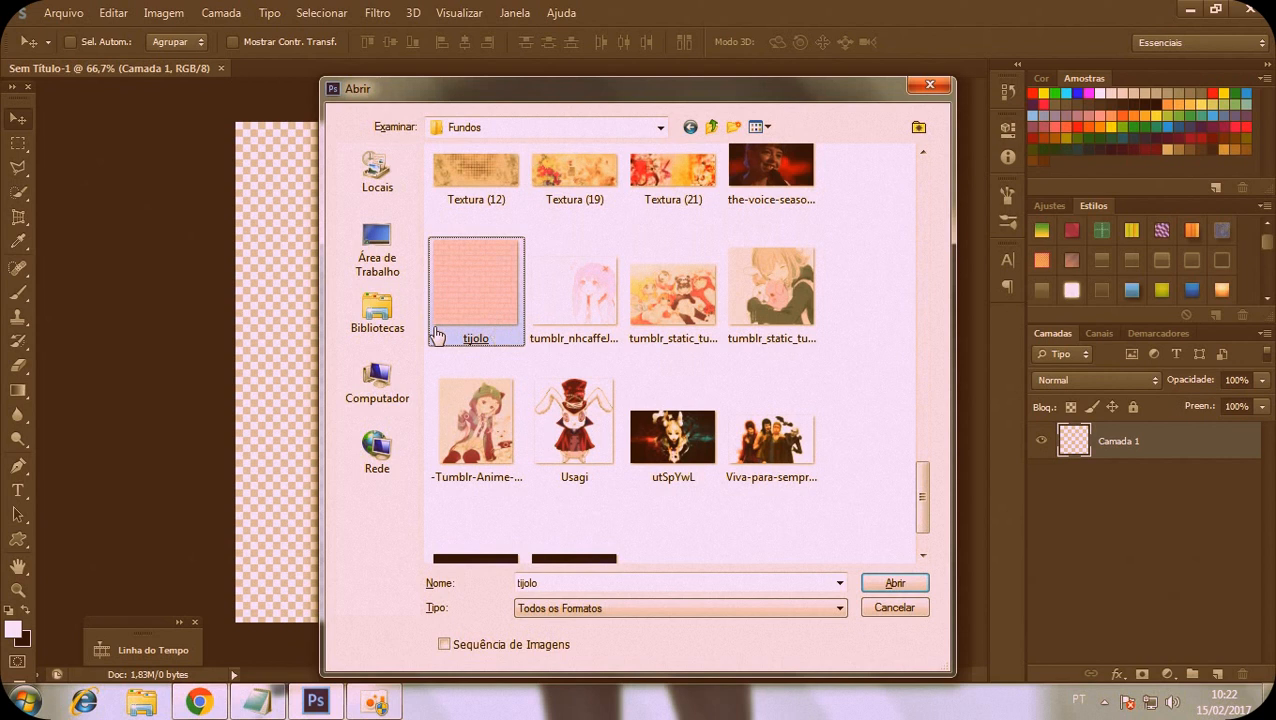
double_click(437, 334)
Bring the tijolo brick image into the untitled document as a new layer near the canvas centre, and close its source file
left_click(190, 68)
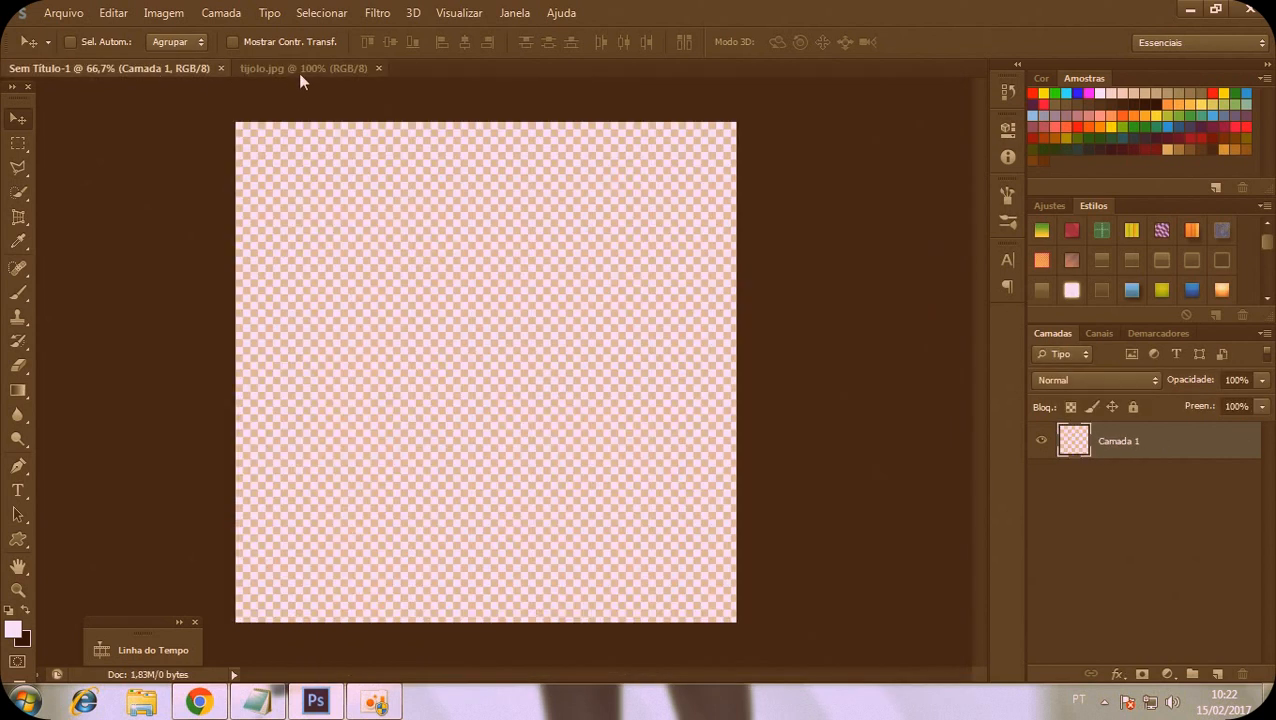
left_click_drag(298, 73, 336, 303)
left_click(774, 131)
left_click(775, 140)
left_click_drag(366, 359, 414, 338)
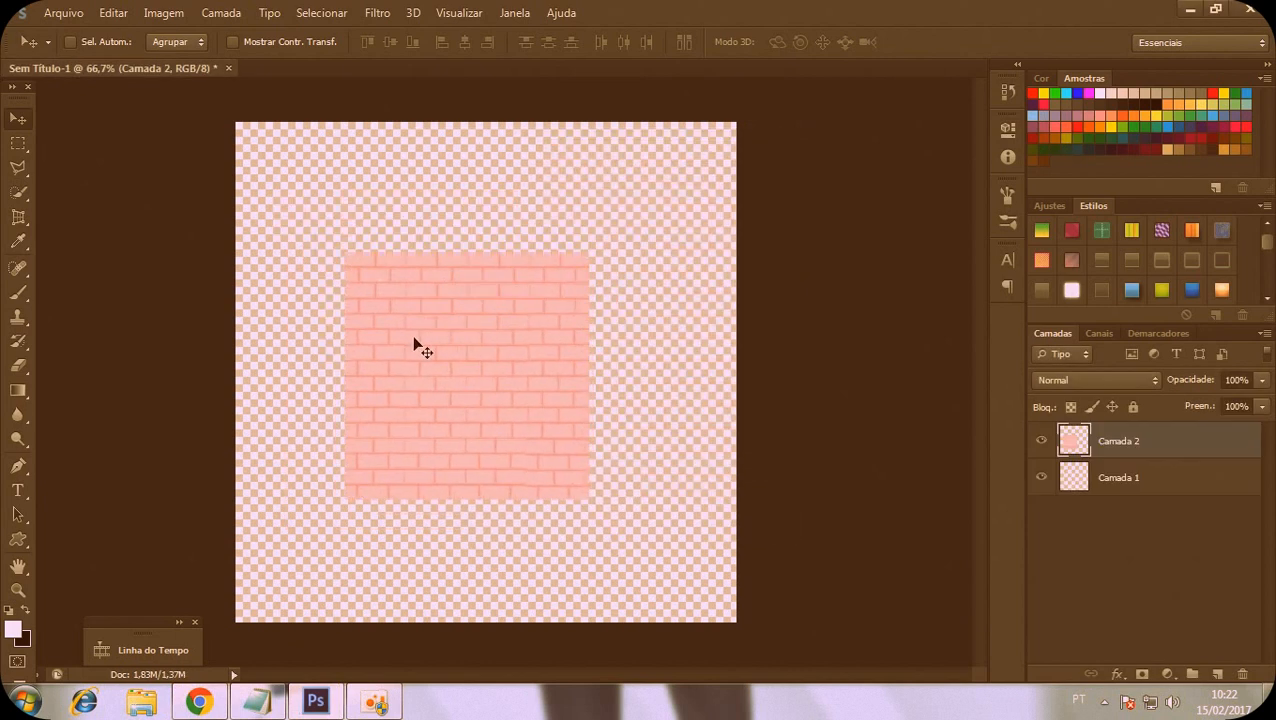
Check note 10 in the Notepad instructions on adjusting an image with Free Transform, and return to Photoshop
left_click(257, 700)
scroll(412, 376, "down", 2)
left_click_drag(107, 385, 616, 390)
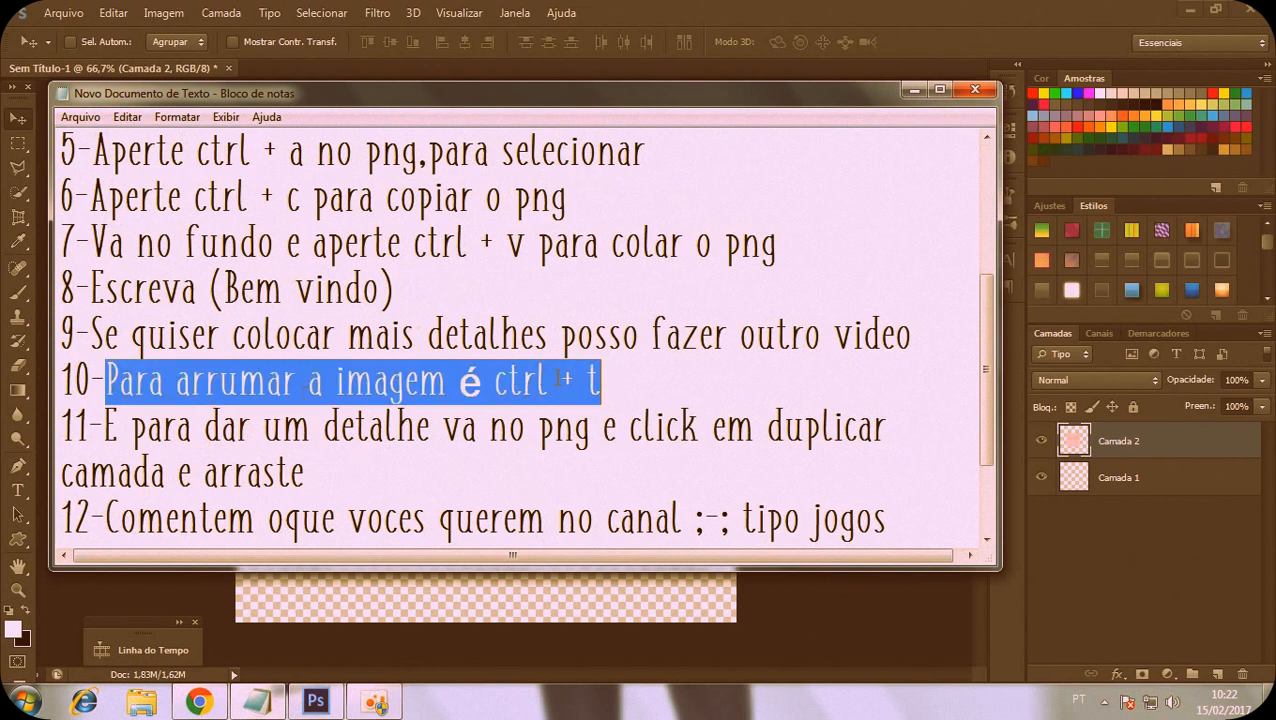
left_click_drag(459, 382, 587, 382)
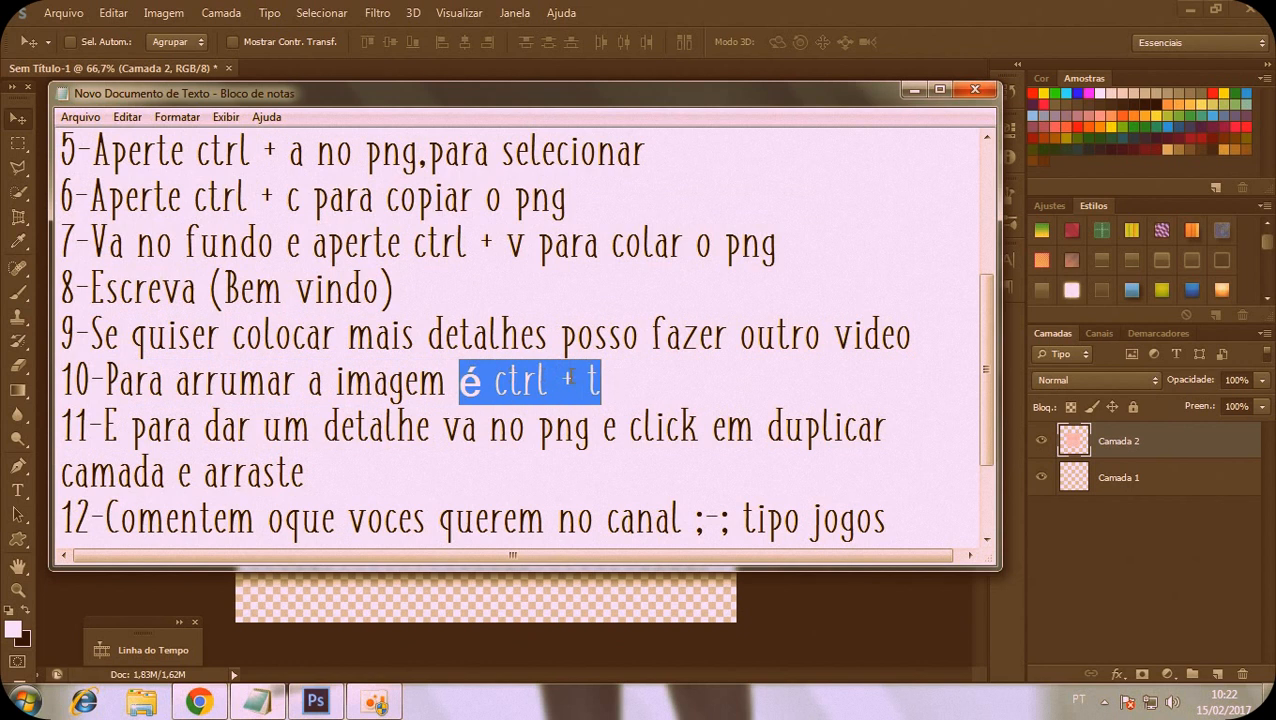
double_click(567, 380)
left_click(315, 700)
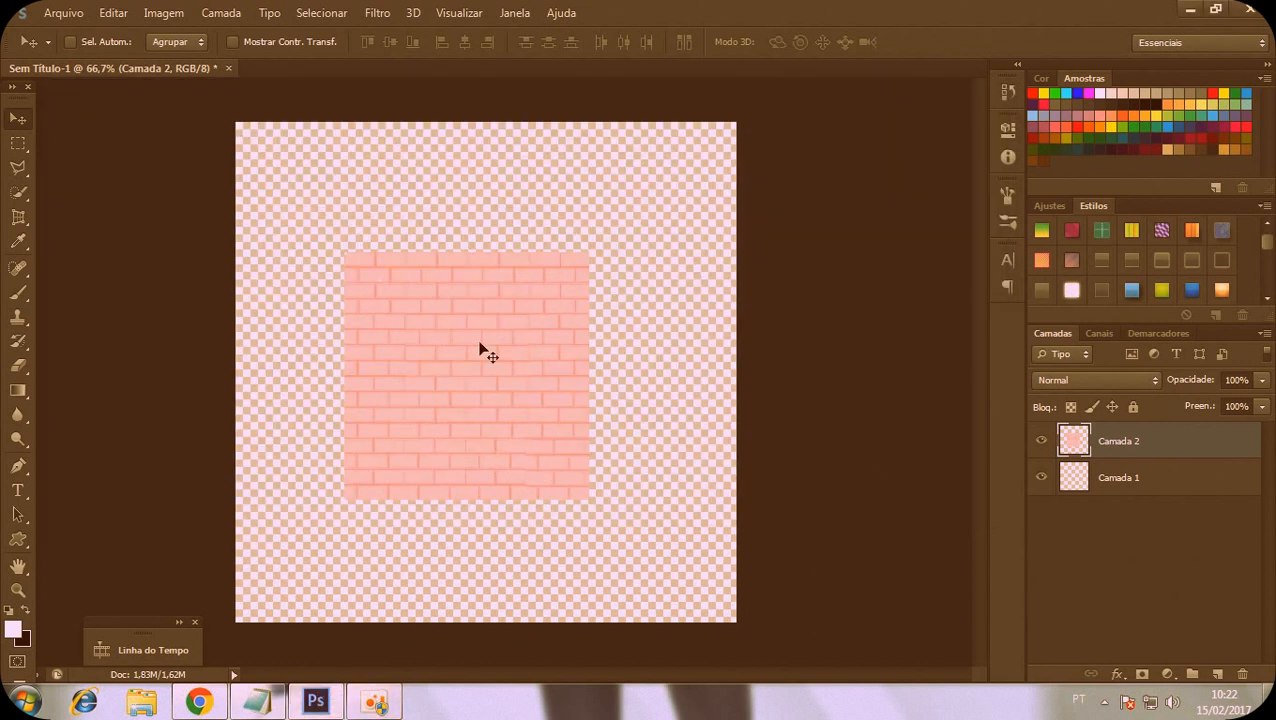
Free-transform the brick layer by its corners so it covers the whole canvas, and apply the transformation
key("ctrl+t")
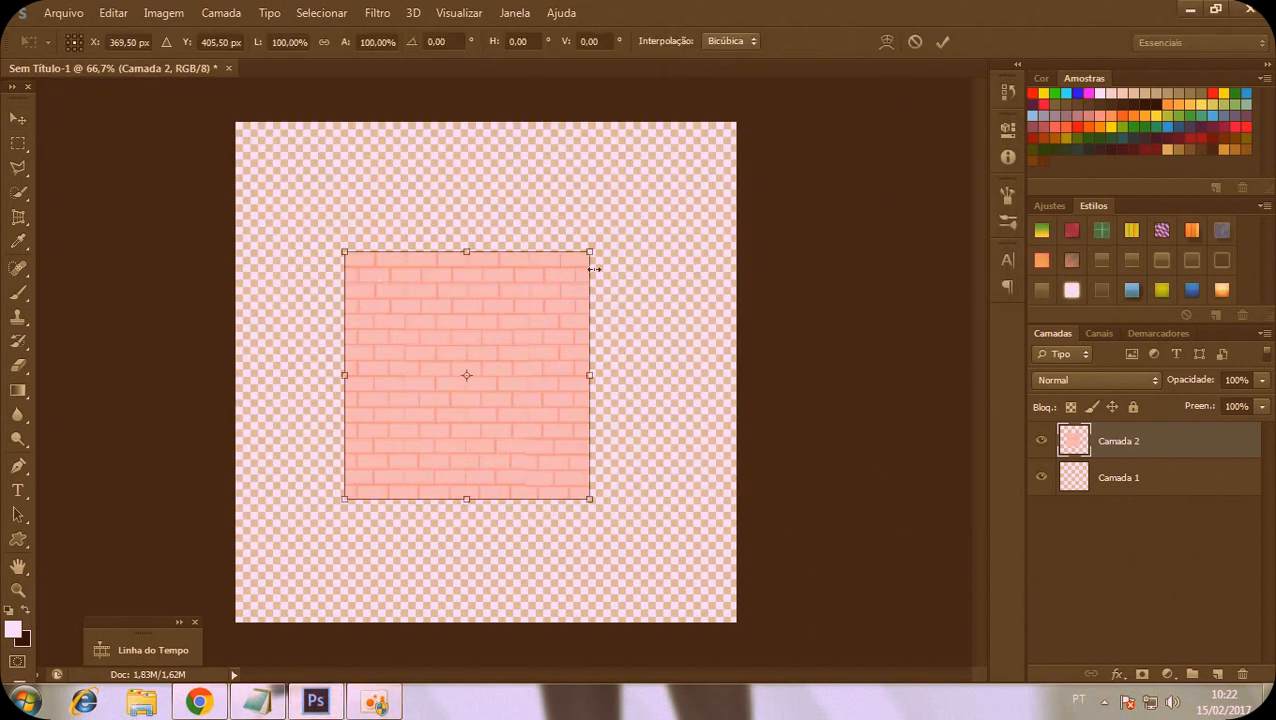
left_click_drag(589, 252, 736, 122)
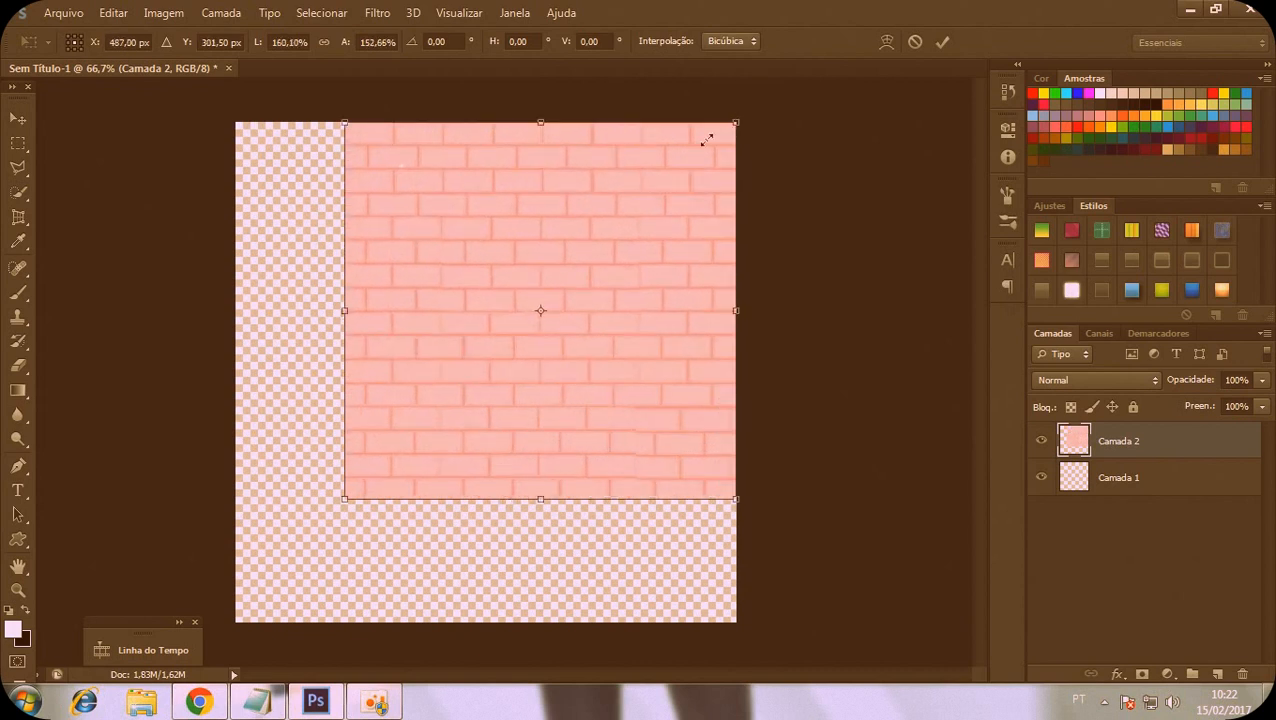
left_click_drag(332, 499, 236, 623)
left_click_drag(863, 297, 861, 297)
left_click(18, 118)
left_click(512, 284)
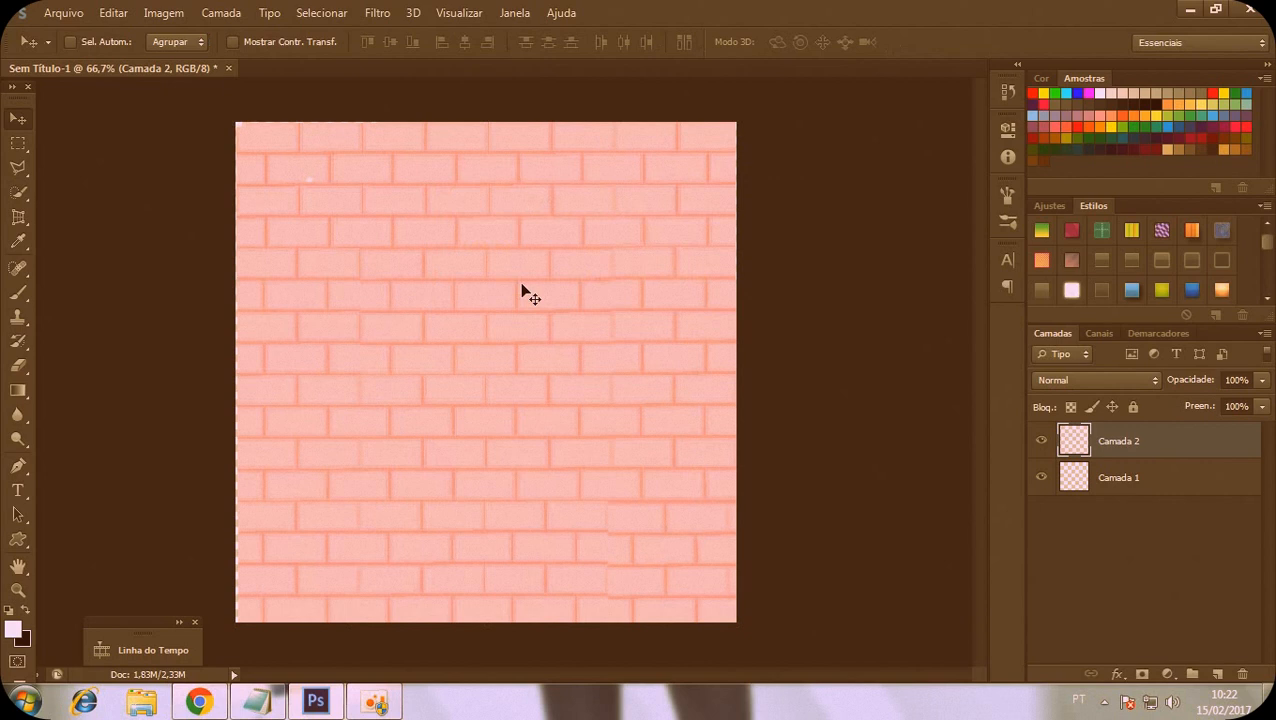
Begin opening another image and browse to the Imagens do photoshop folder
left_click(64, 12)
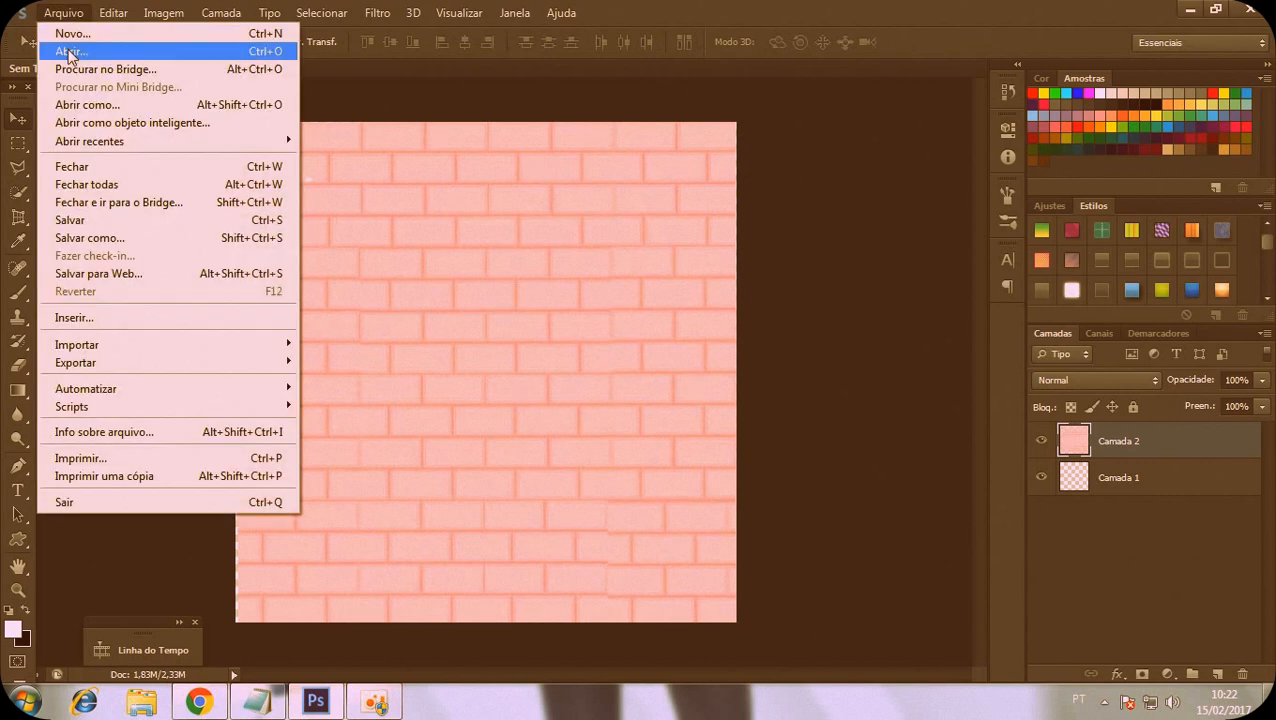
left_click(68, 53)
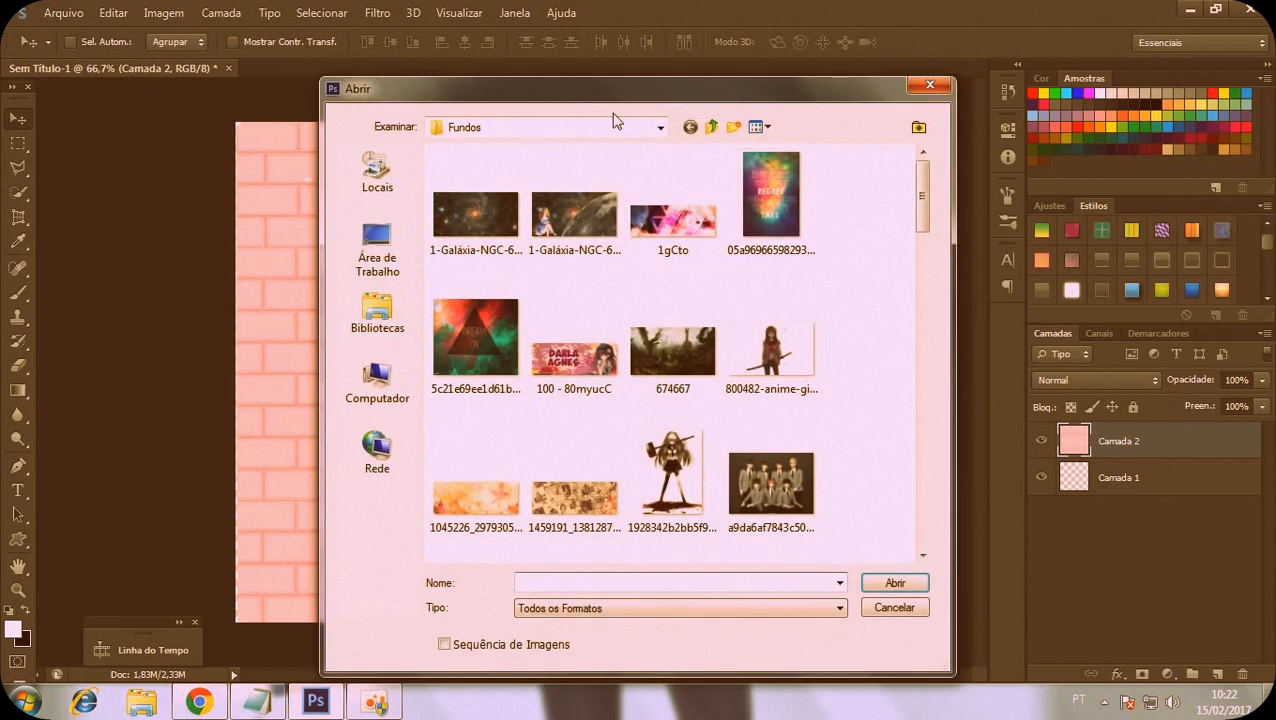
left_click(595, 127)
left_click(516, 283)
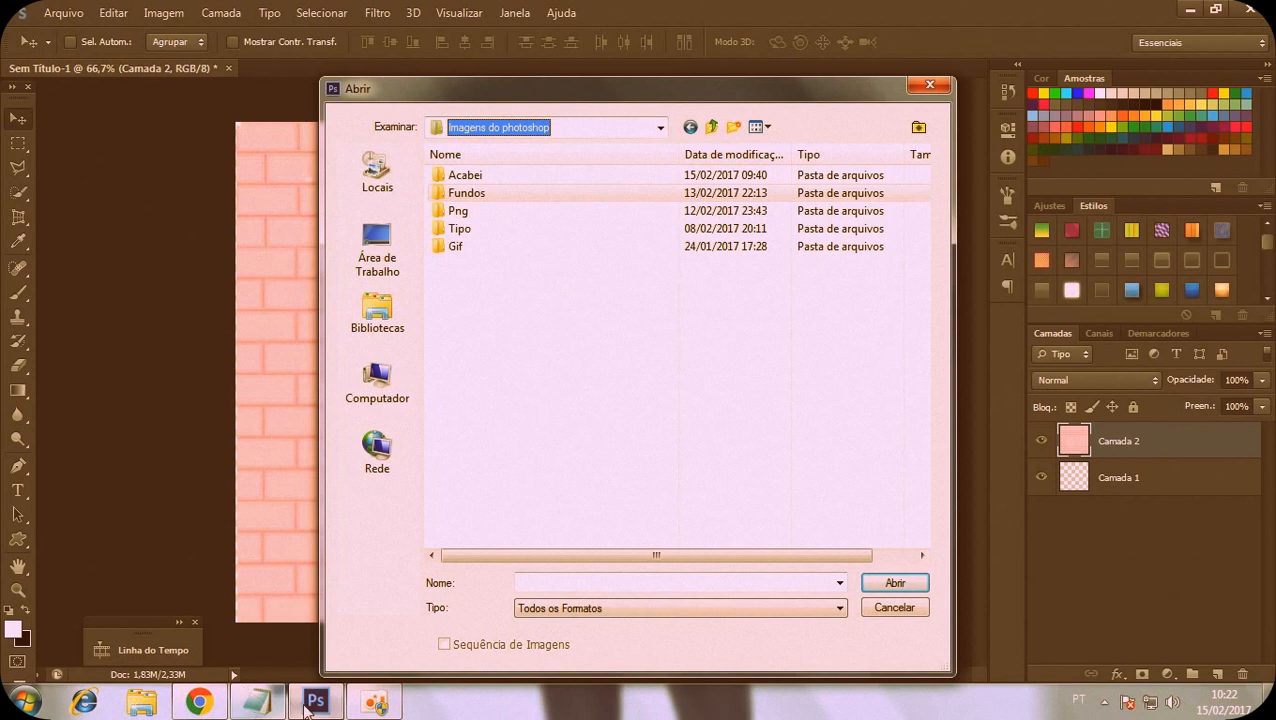
Review notes 2 to 5 in Notepad on opening a background, opening a PNG and selecting all of it
left_click(261, 706)
scroll(322, 243, "up", 2)
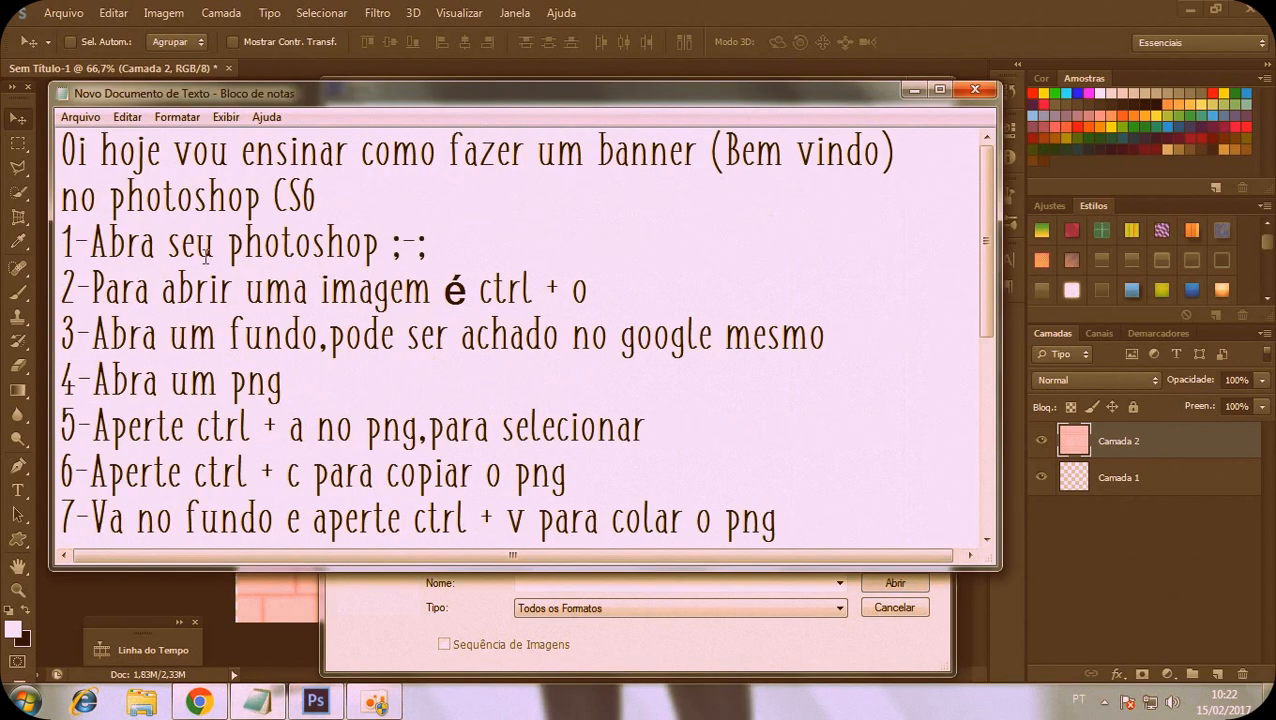
left_click_drag(92, 284, 150, 290)
left_click_drag(92, 334, 822, 316)
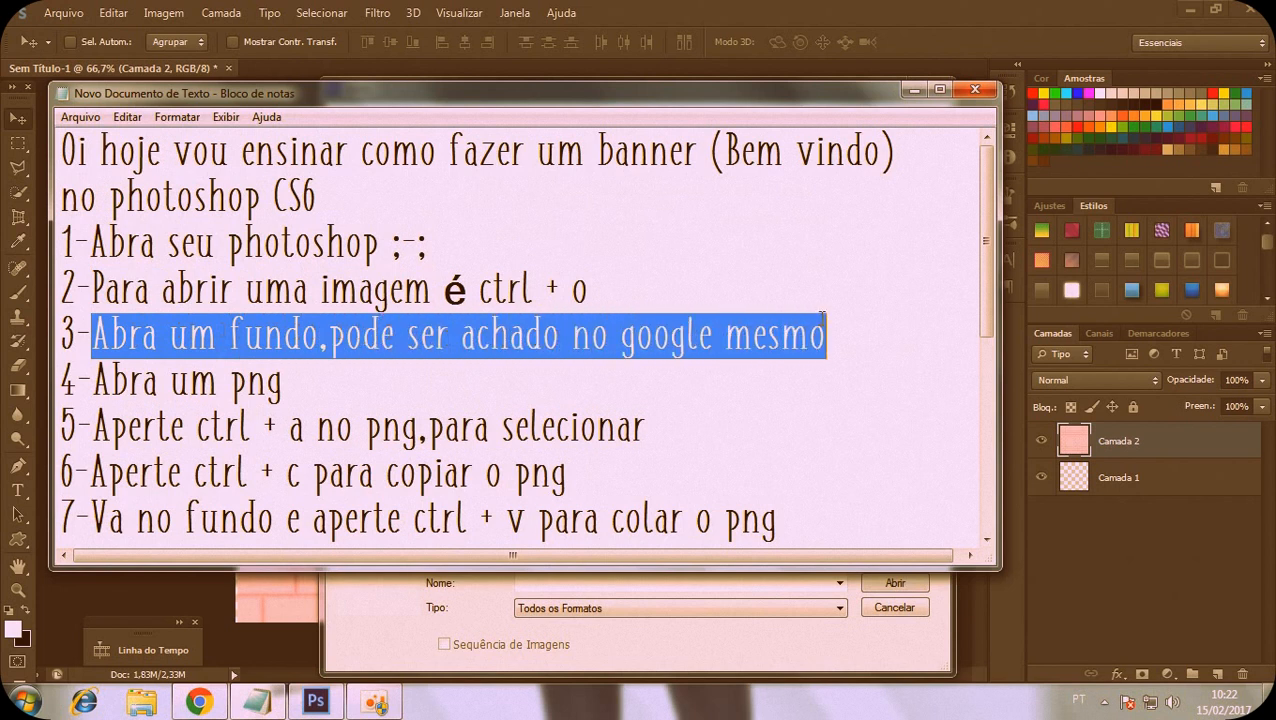
left_click_drag(93, 378, 289, 379)
left_click_drag(170, 381, 284, 381)
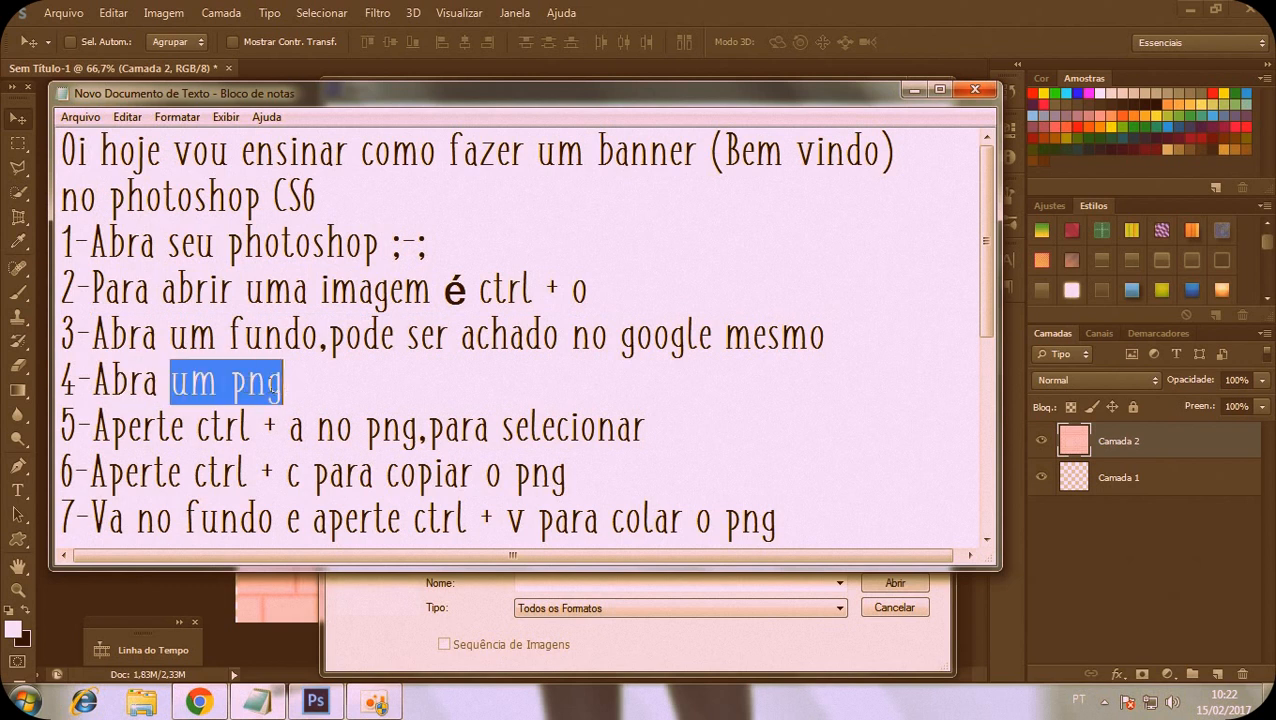
left_click(251, 386)
left_click_drag(93, 430, 661, 427)
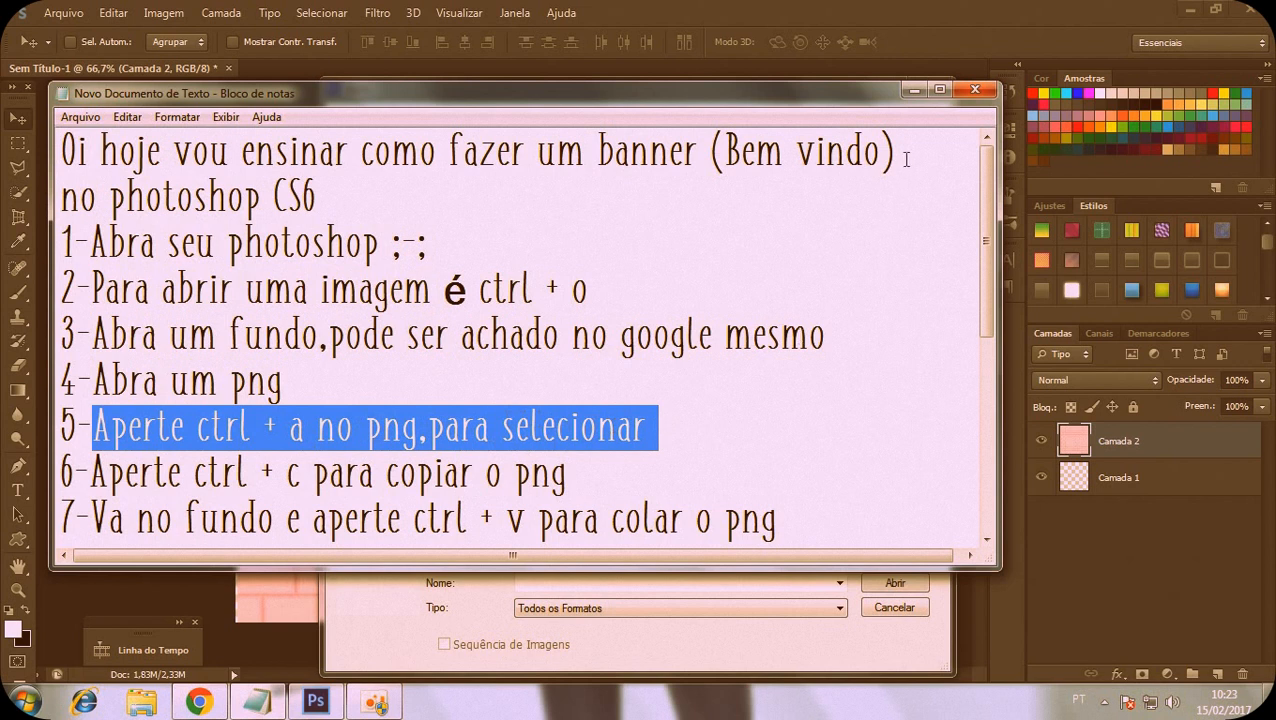
left_click(914, 90)
Open the blonde girl image 08_10_1614759096751619.png from the Png folder and select its entire canvas
double_click(490, 212)
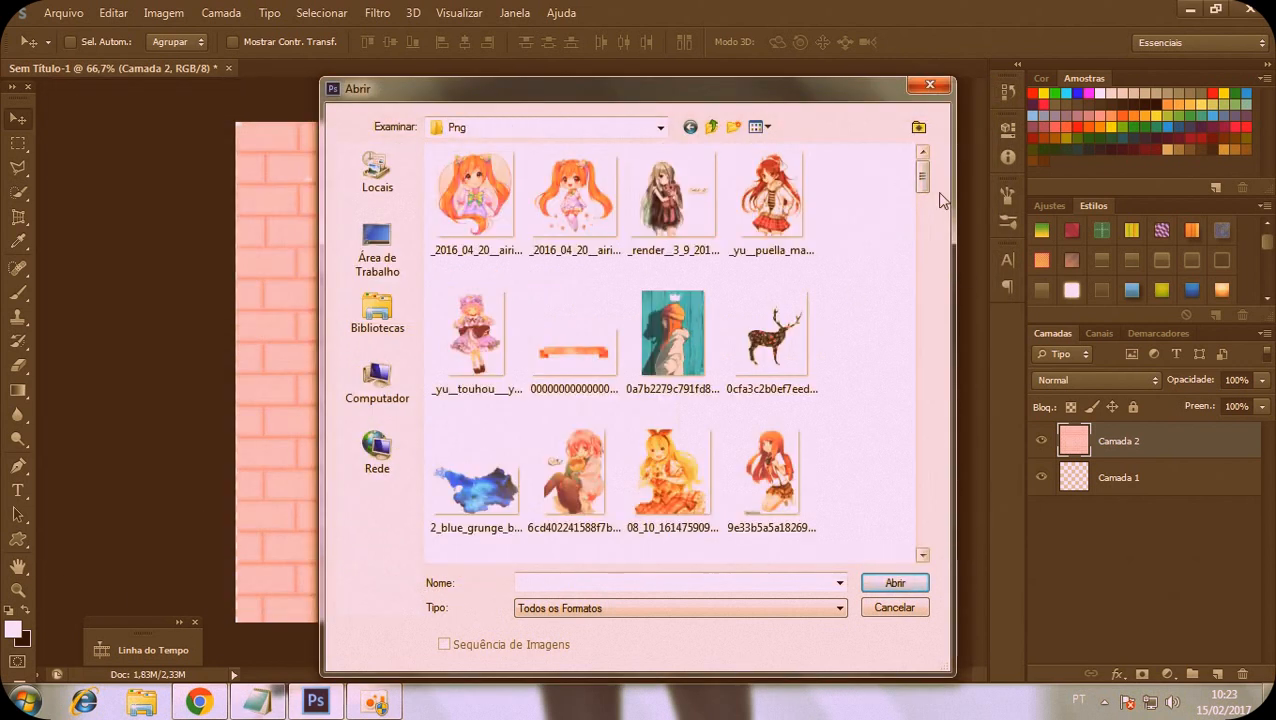
double_click(645, 468)
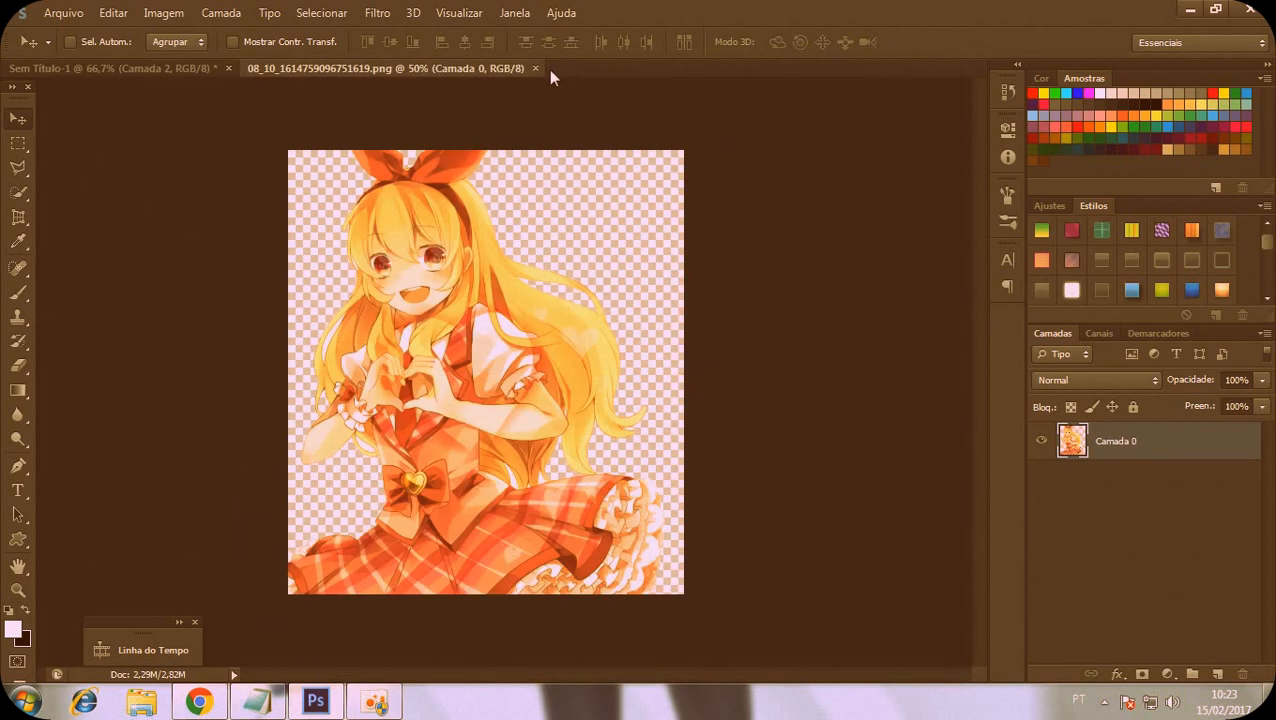
key("ctrl+a")
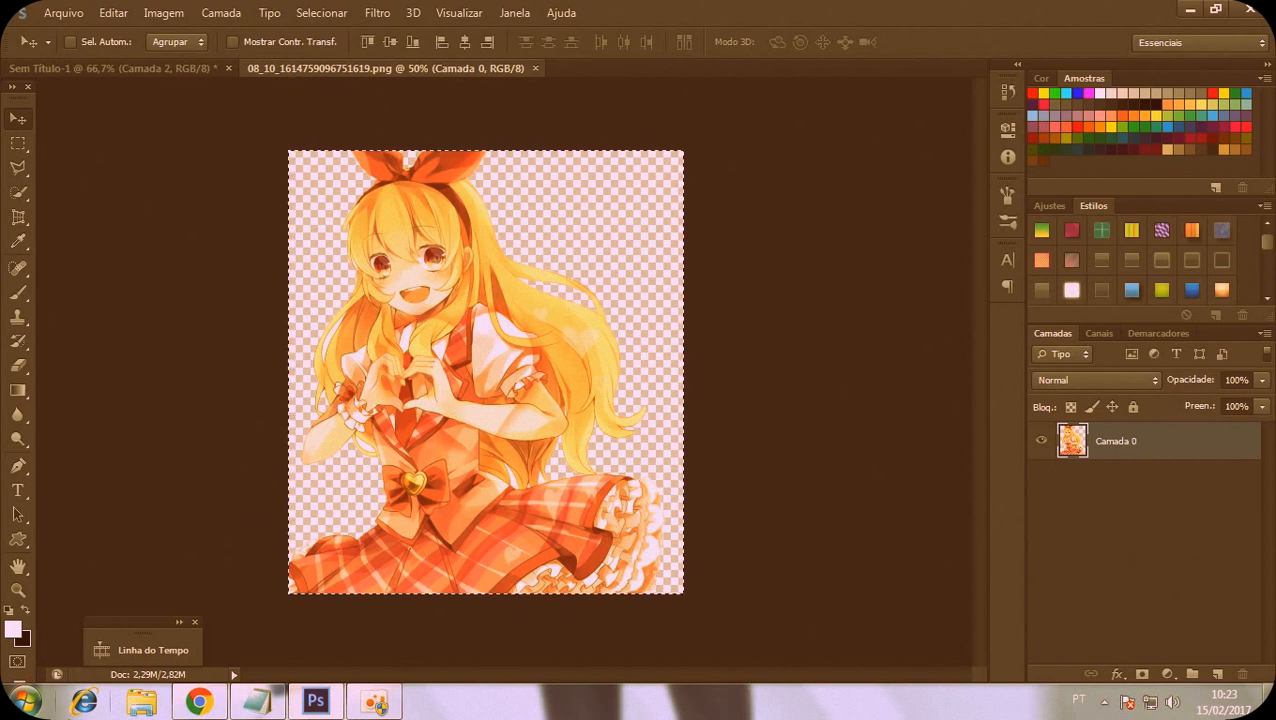
Read notes 6 and 7 in Notepad on copying the PNG and pasting it onto the background
left_click(259, 703)
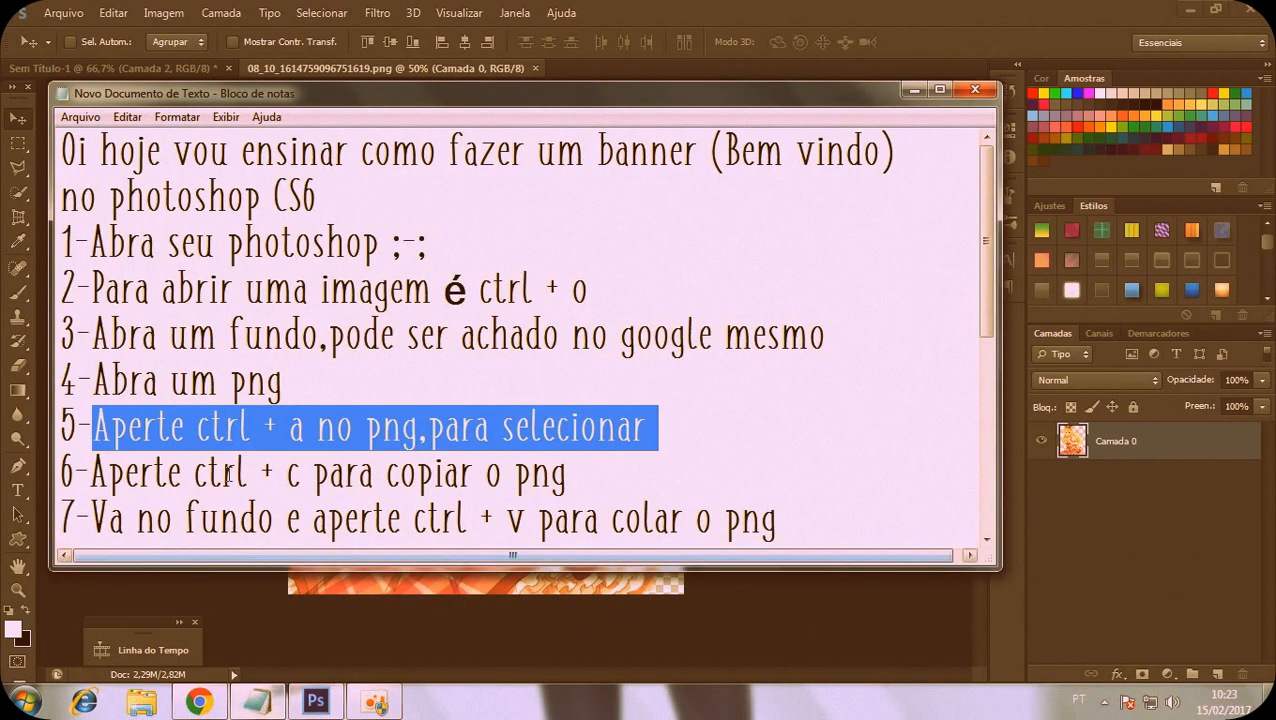
left_click_drag(195, 470, 300, 472)
left_click_drag(90, 472, 564, 476)
scroll(567, 474, "down", 1)
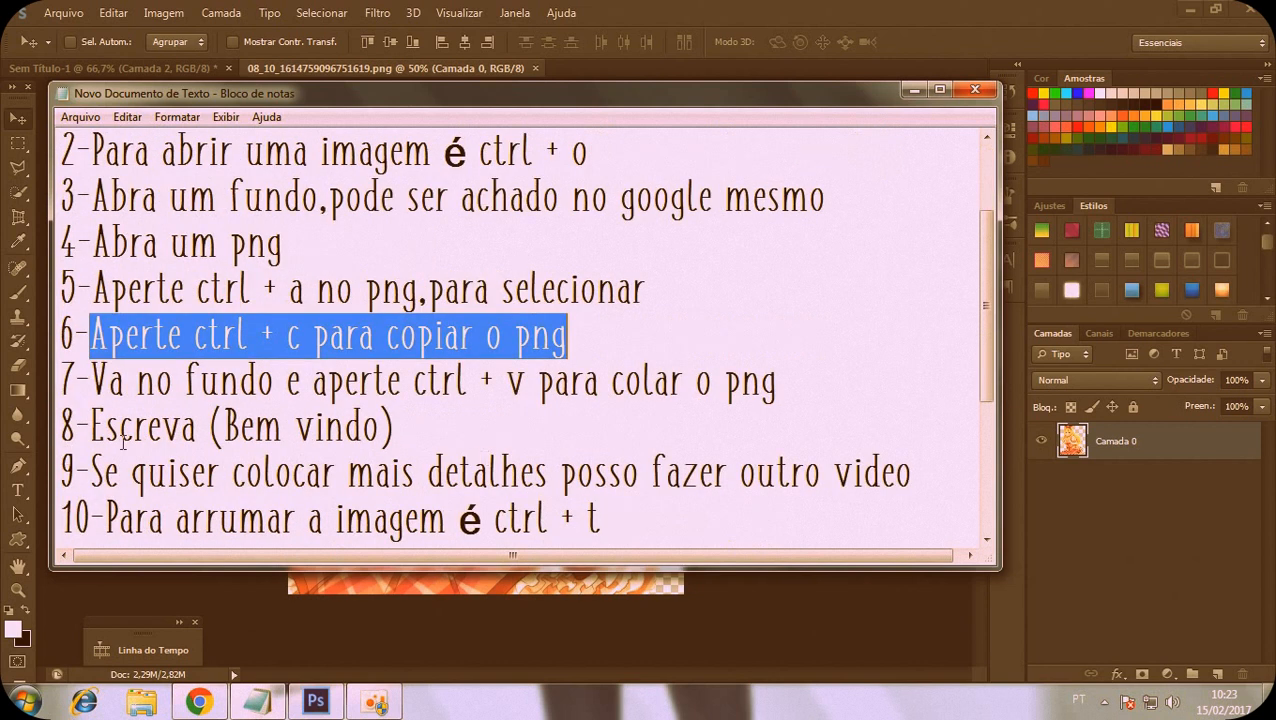
left_click_drag(90, 380, 756, 363)
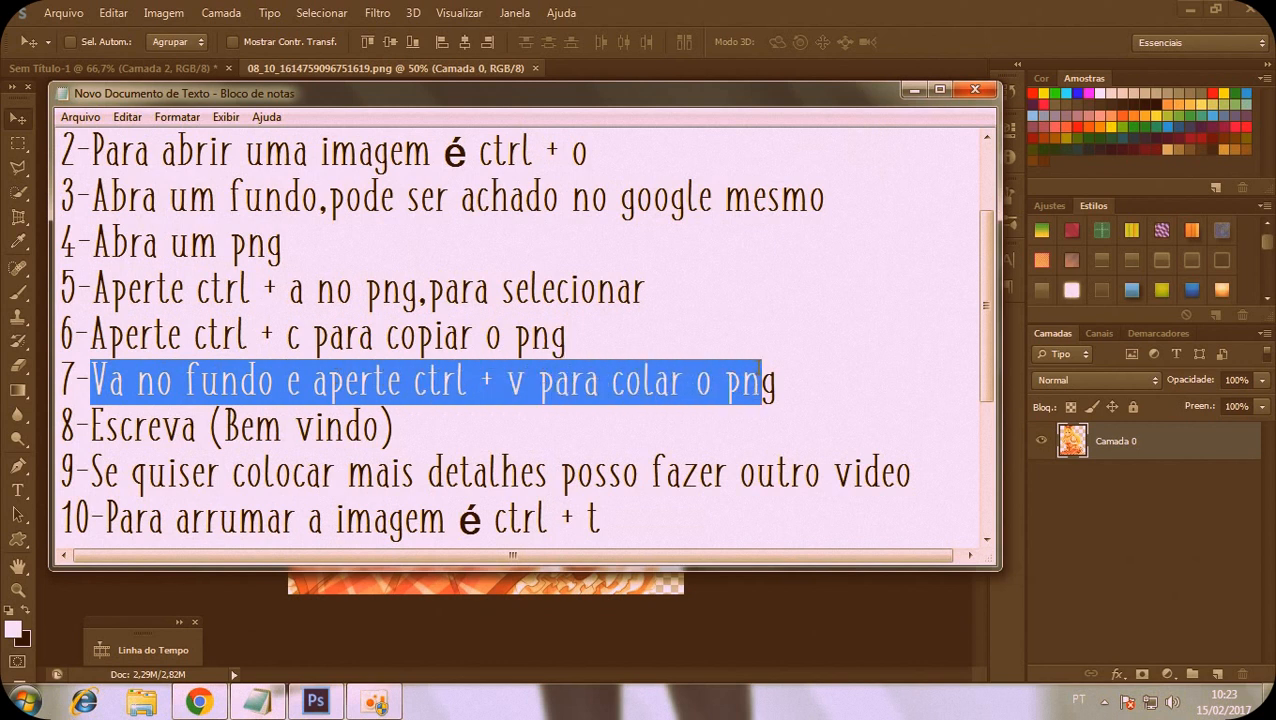
left_click(774, 370)
left_click_drag(414, 380, 778, 380)
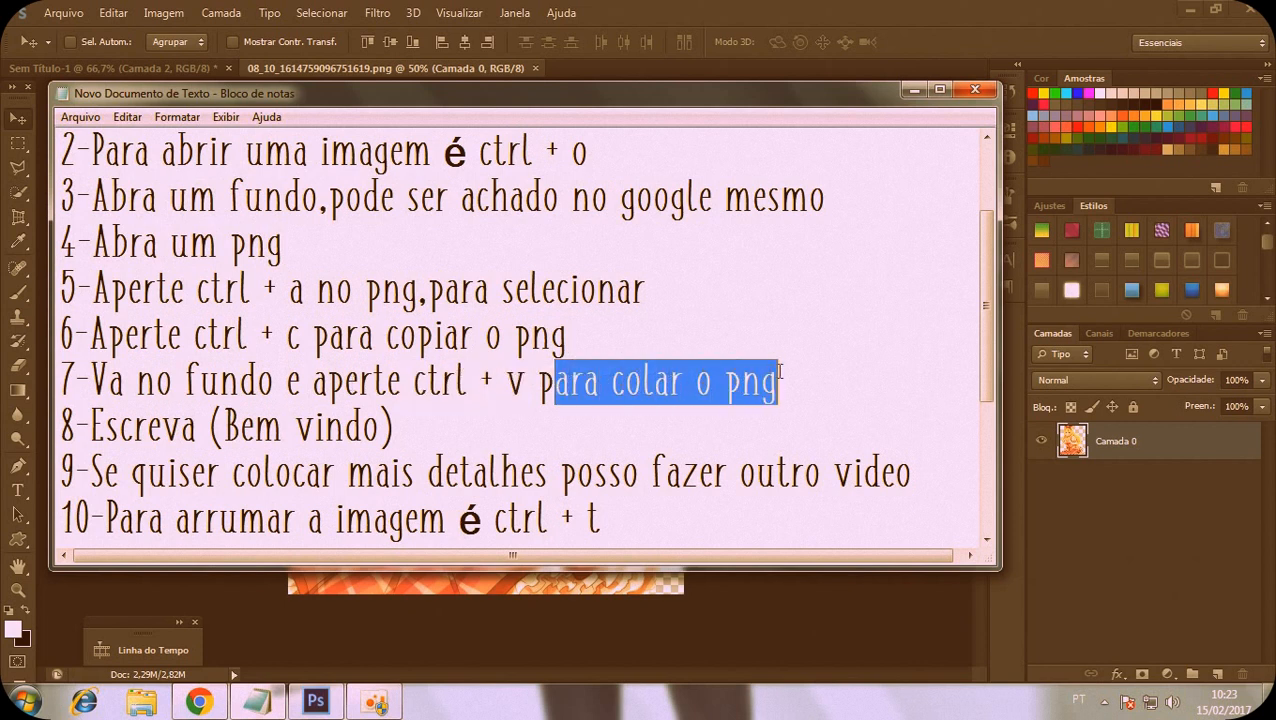
left_click(767, 380)
left_click(914, 90)
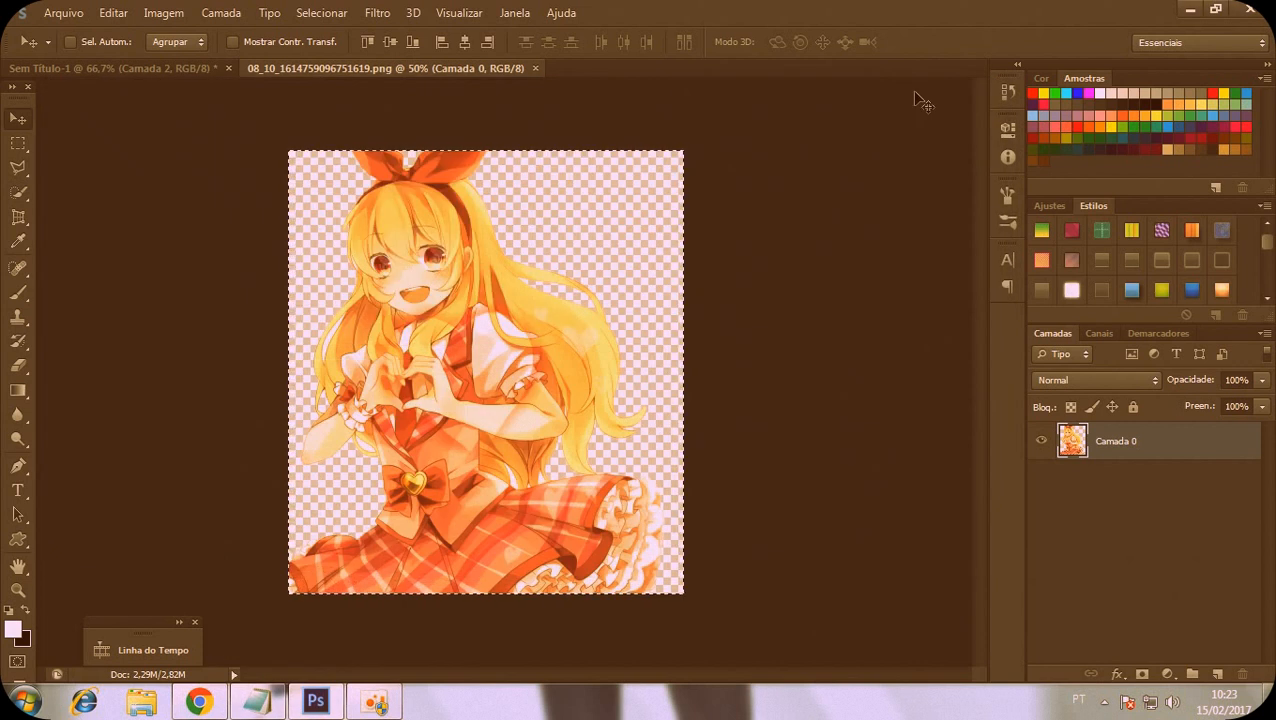
Paste the copied girl image into the untitled brick document as a new layer
left_click(215, 67)
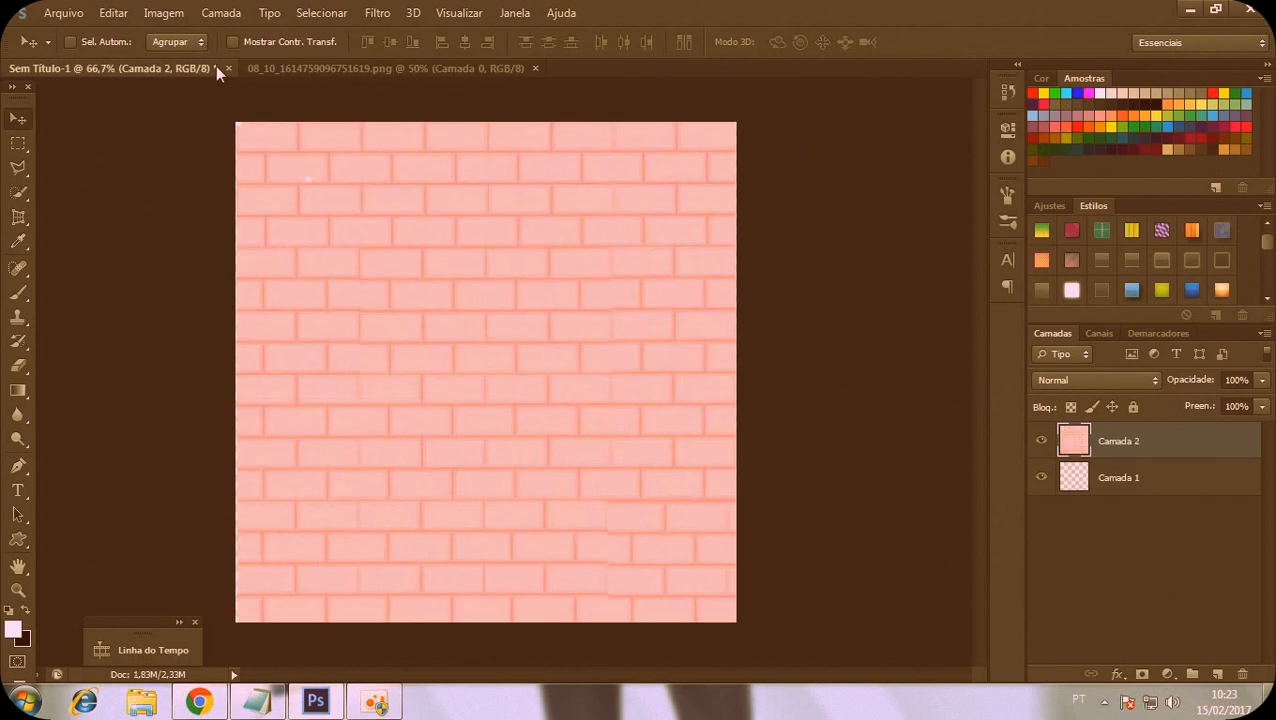
key("ctrl+v")
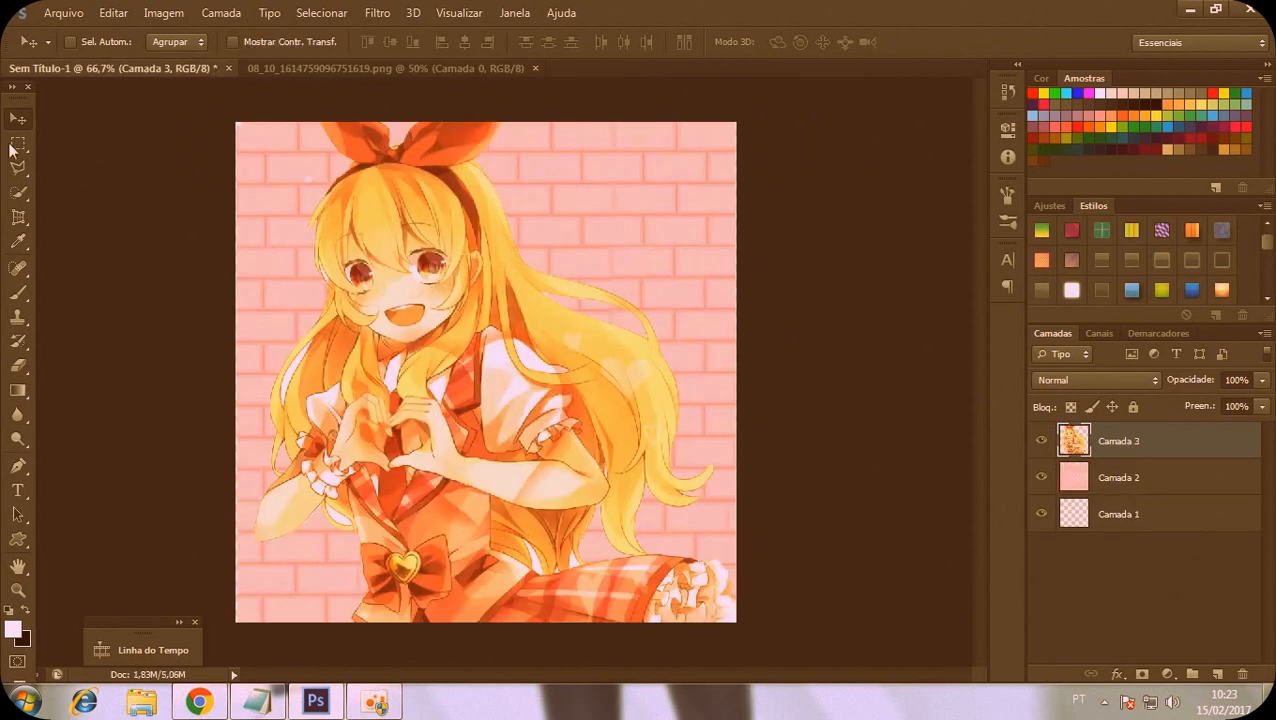
Scale the girl layer to about 55% width and 59% height, and place it in the canvas's lower-right corner
key("ctrl+t")
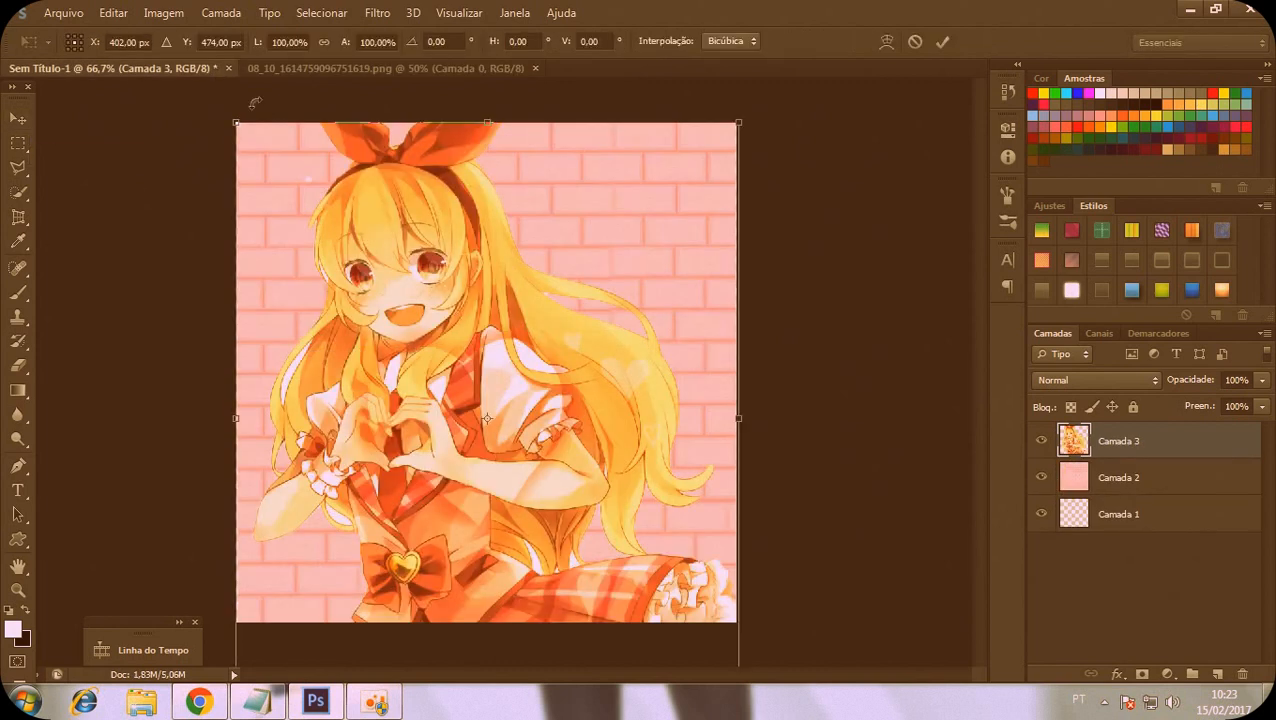
left_click_drag(229, 121, 468, 374)
left_click_drag(542, 497, 565, 405)
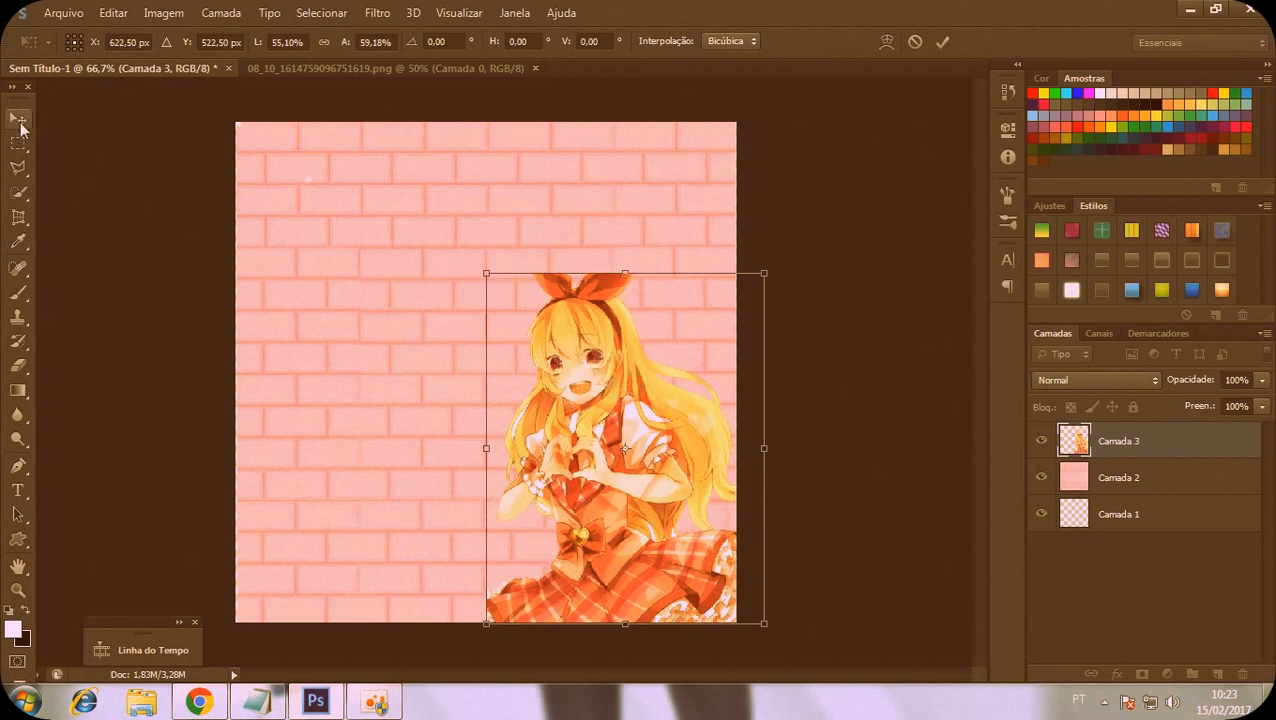
left_click(18, 122)
left_click(535, 276)
left_click_drag(632, 474, 664, 490)
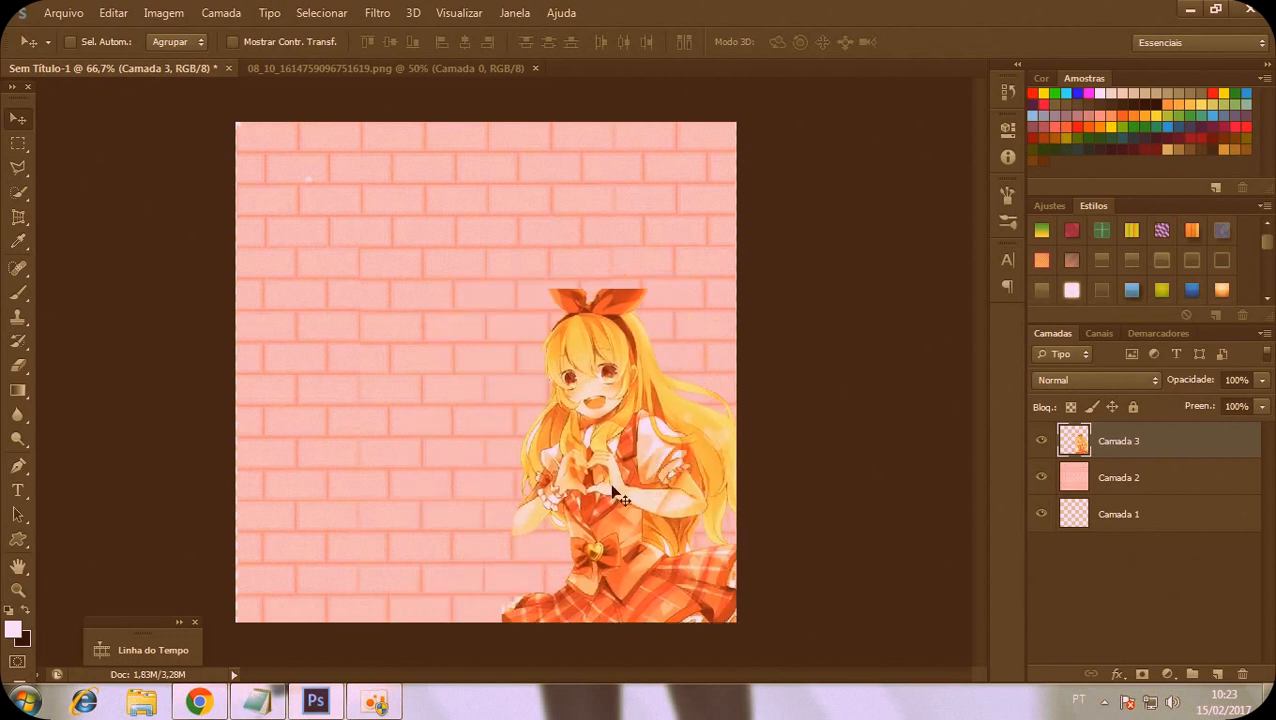
Enlarge the girl layer to about 149% width and 153% height, with her figure filling the canvas height along its right edge
key("ctrl+t")
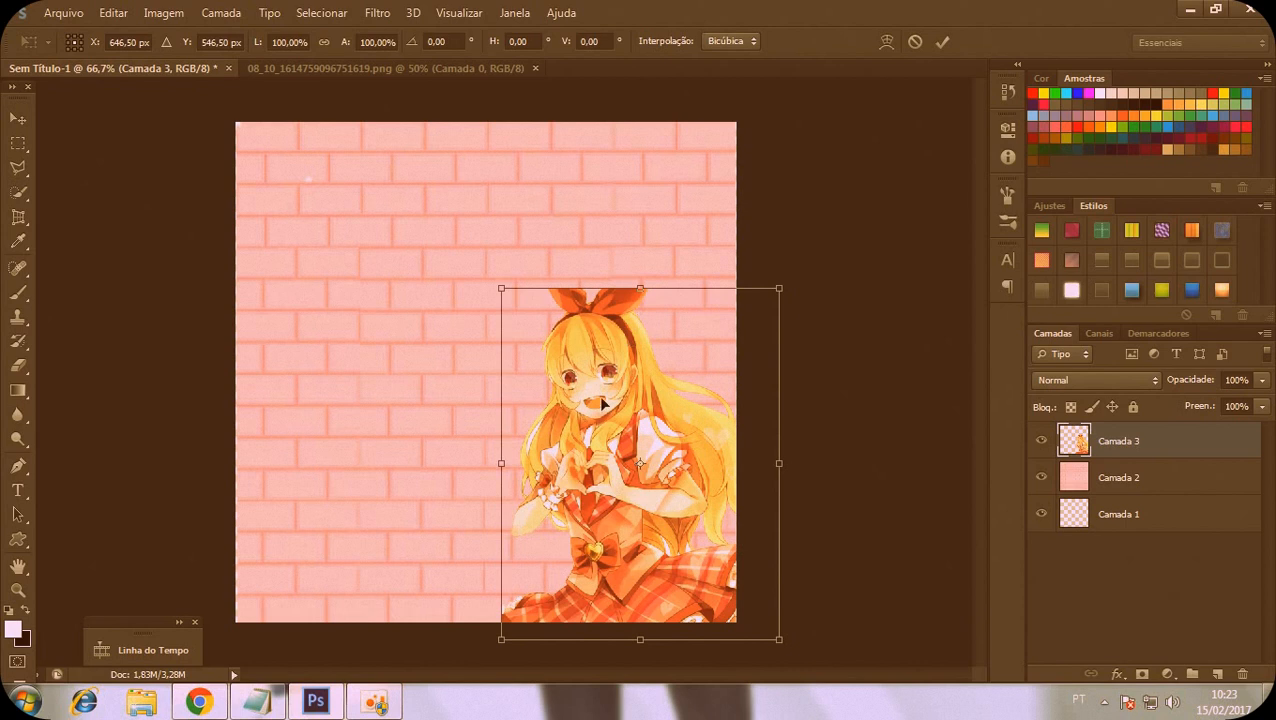
left_click_drag(626, 302, 632, 122)
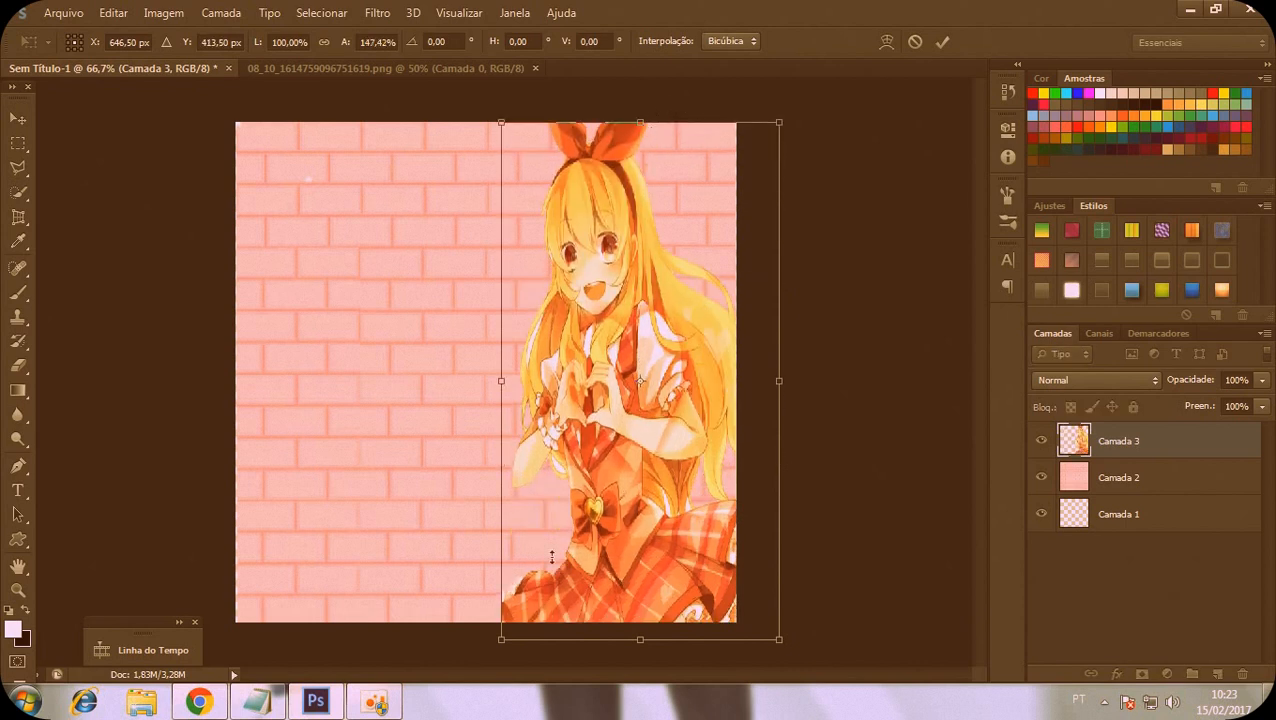
left_click_drag(500, 632, 379, 655)
left_click_drag(491, 574, 645, 573)
left_click_drag(537, 656, 523, 658)
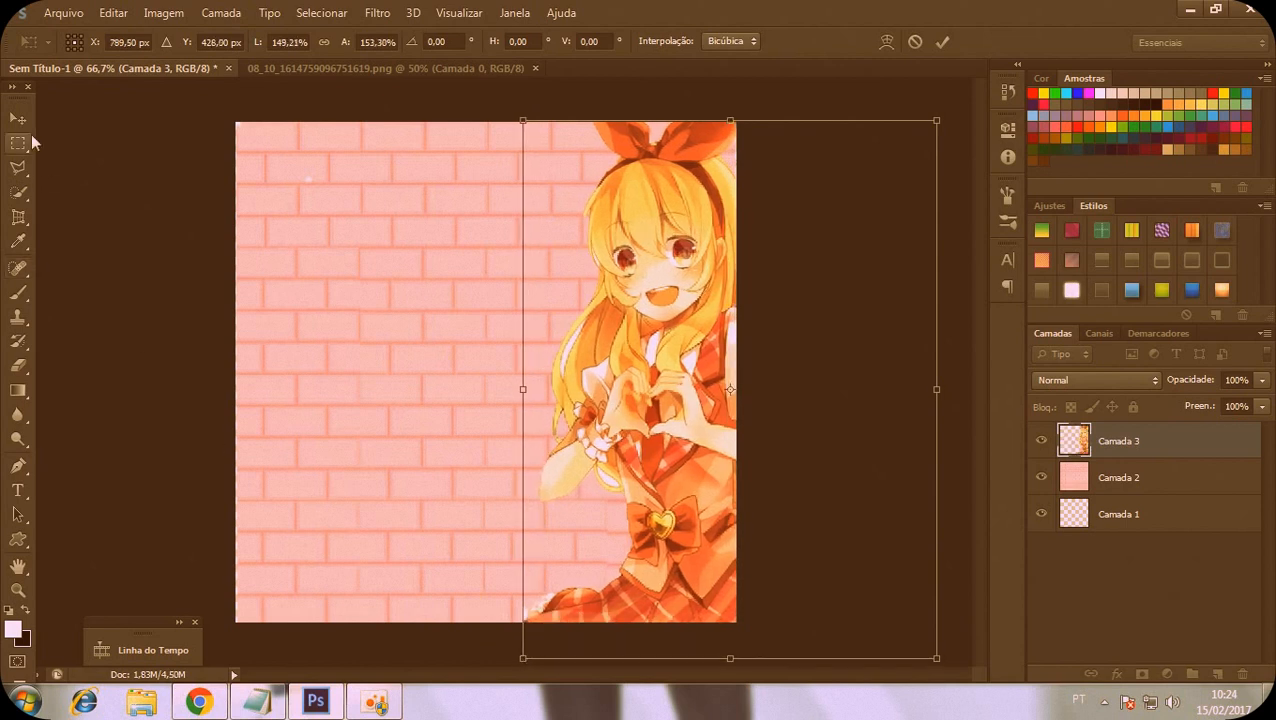
left_click(18, 119)
left_click(552, 274)
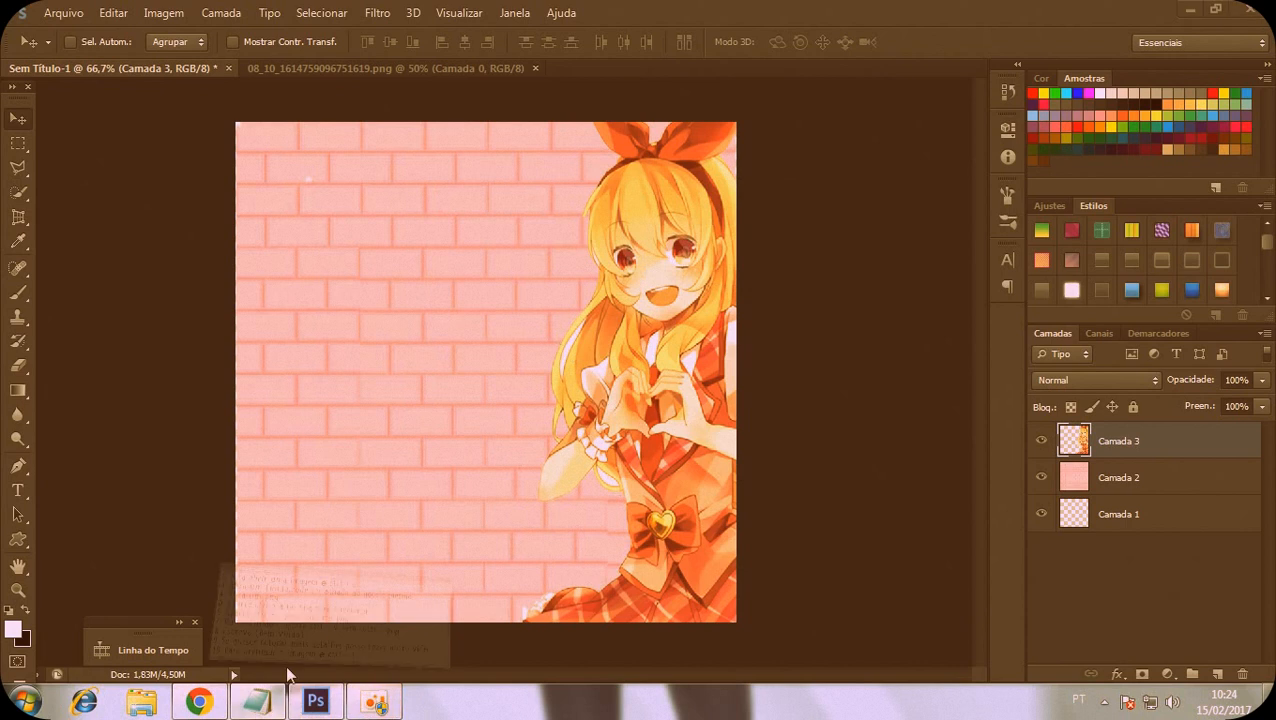
Read note 8 in Notepad on what text to write on the banner
left_click(260, 703)
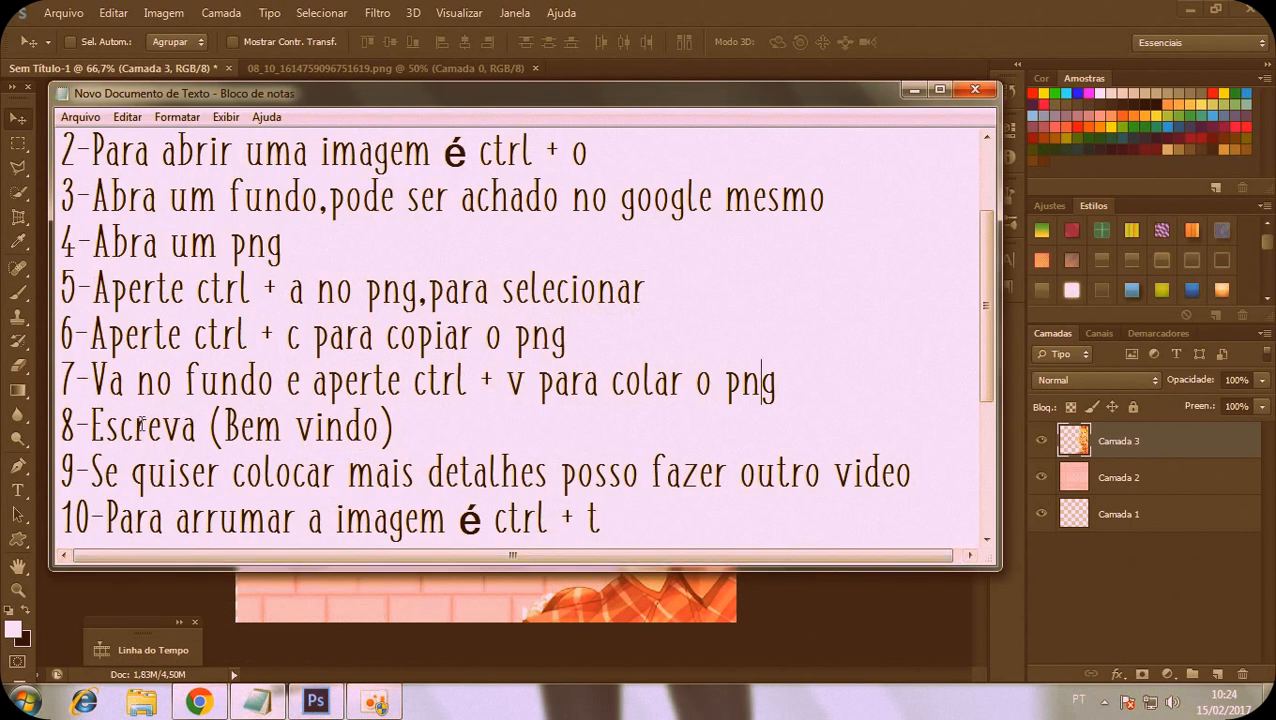
left_click_drag(87, 421, 405, 380)
left_click_drag(381, 427, 85, 421)
left_click_drag(208, 425, 362, 426)
left_click(914, 90)
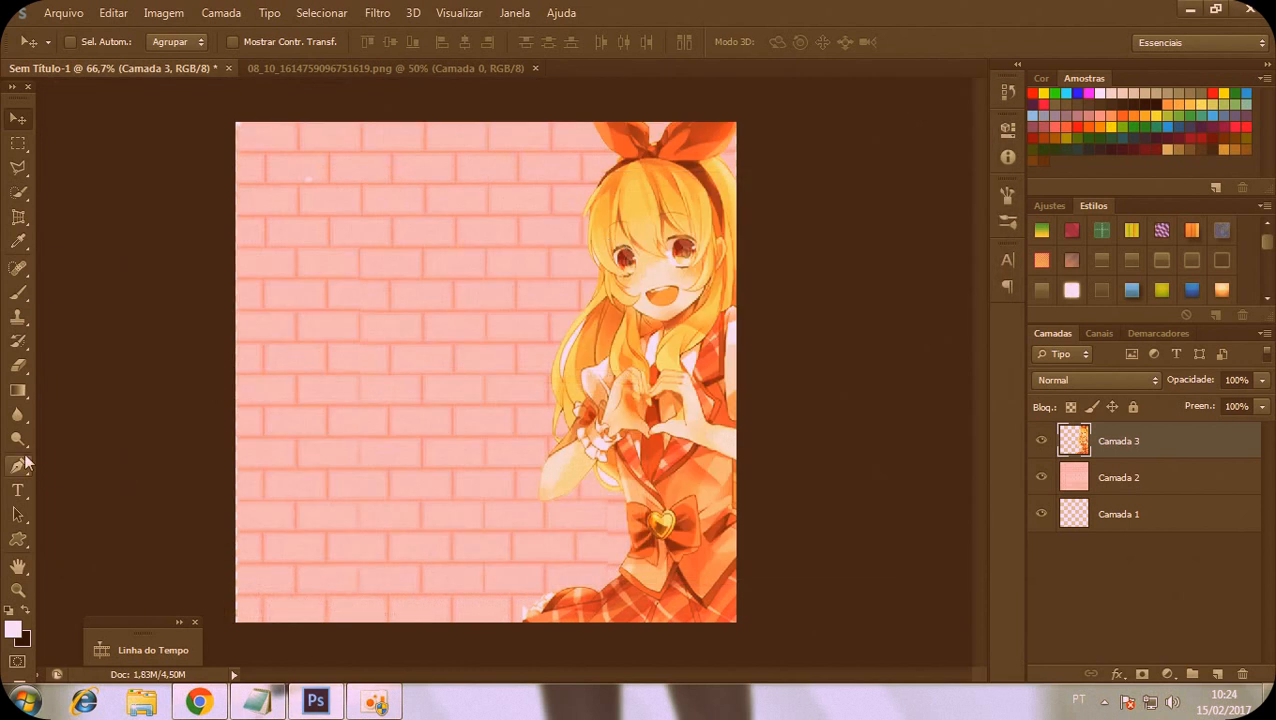
Start a text layer near the canvas's upper-left corner using the FISH&CHIPS font at 72 pt
left_click(18, 489)
left_click(289, 196)
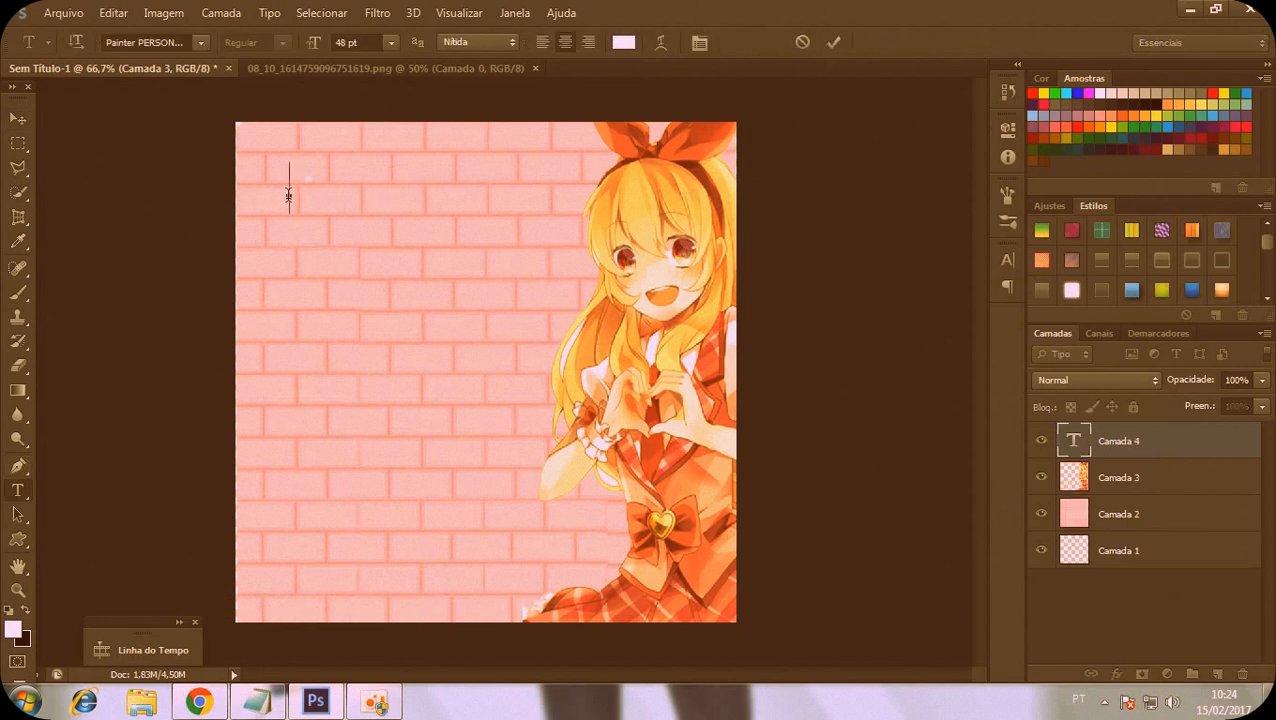
left_click(390, 42)
left_click(377, 360)
left_click(200, 42)
scroll(180, 320, "up", 5)
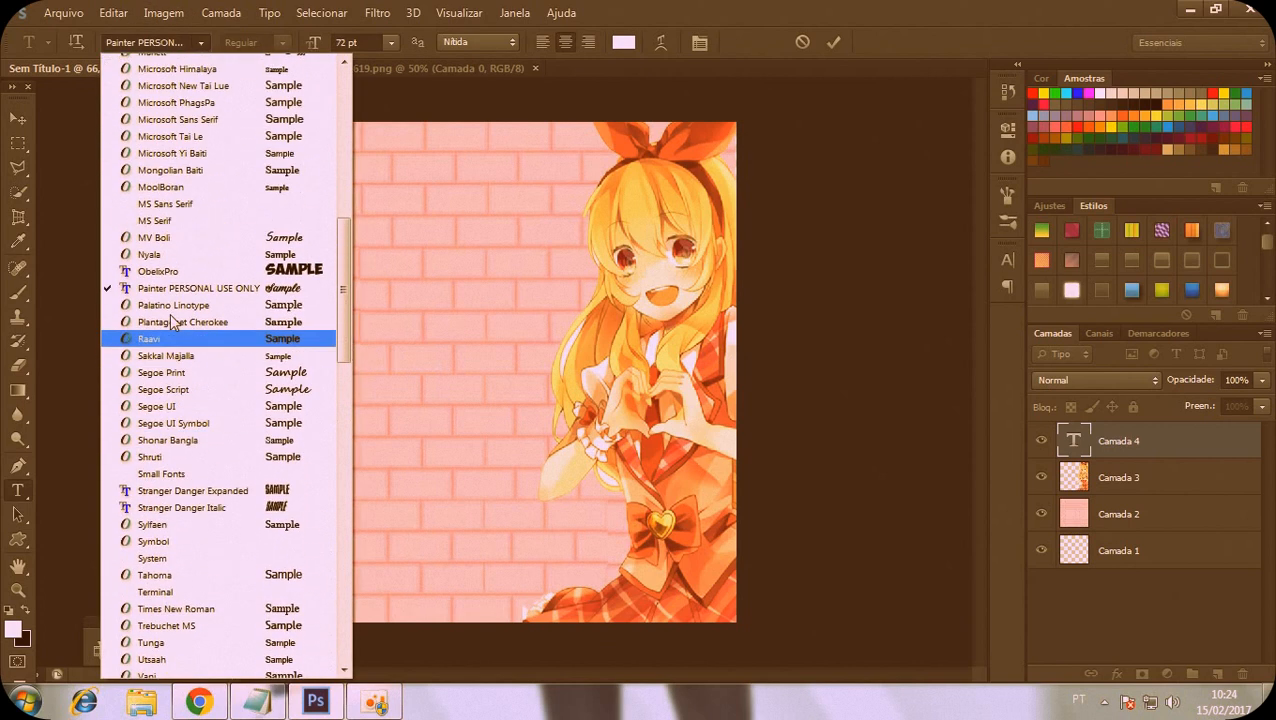
scroll(180, 315, "up", 9)
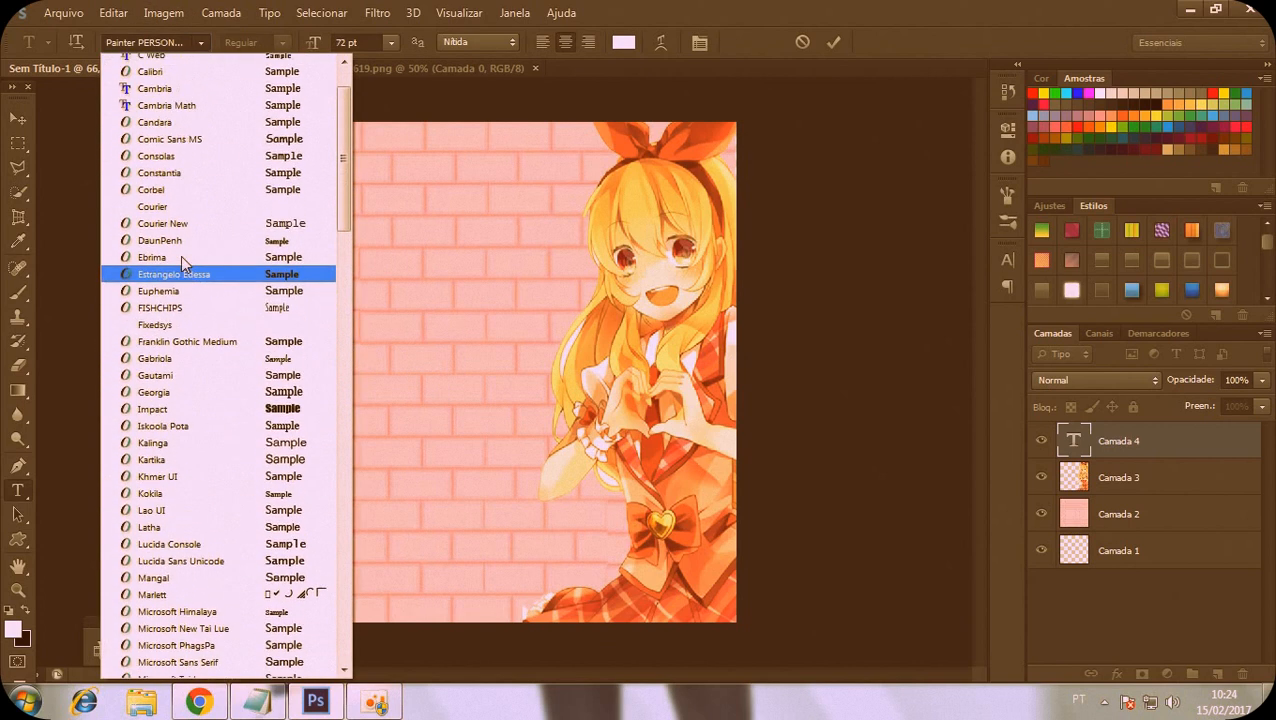
left_click(237, 349)
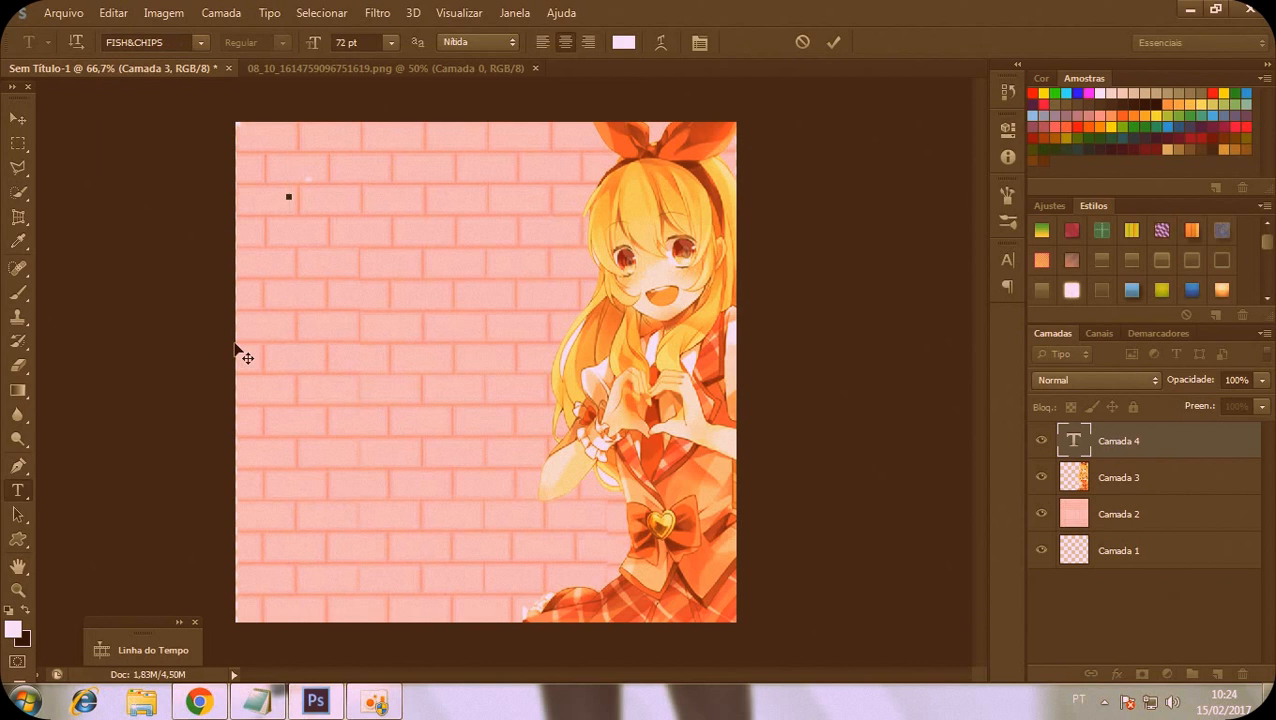
Clear the trial letters and set the font size to 200 pt
type("em")
key("BackSpace")
key("BackSpace")
key("BackSpace")
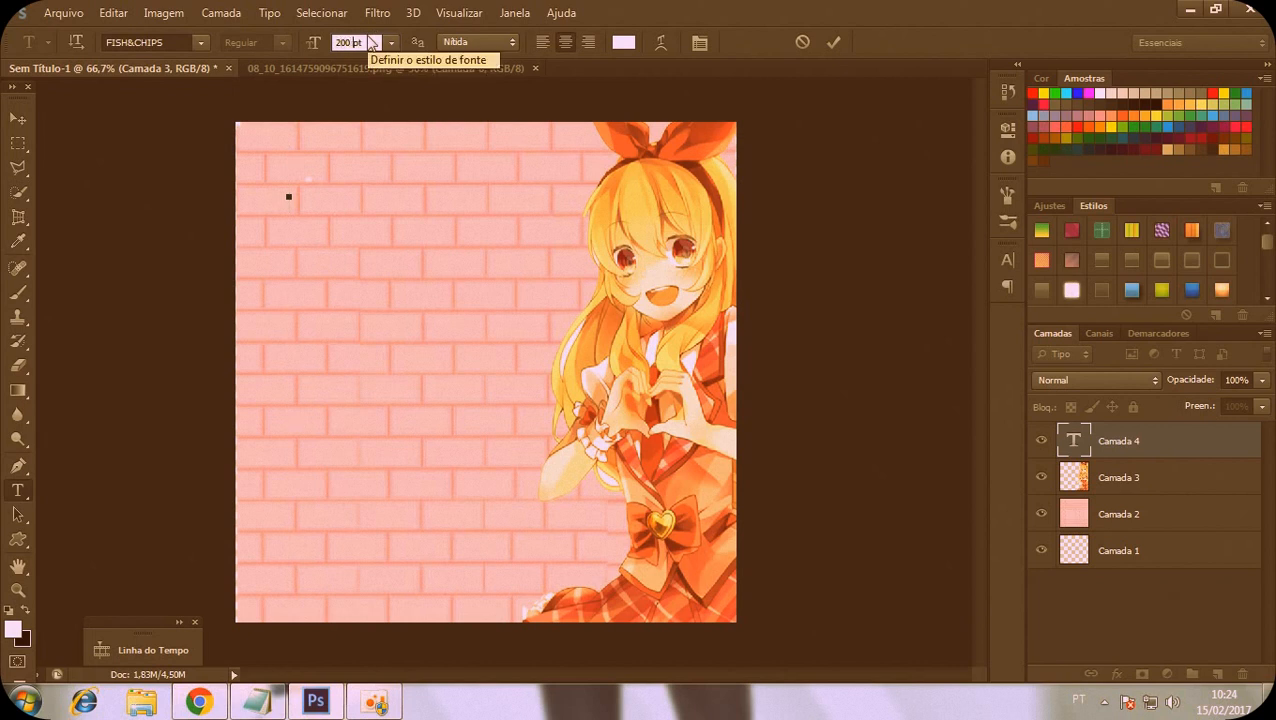
left_click(290, 199)
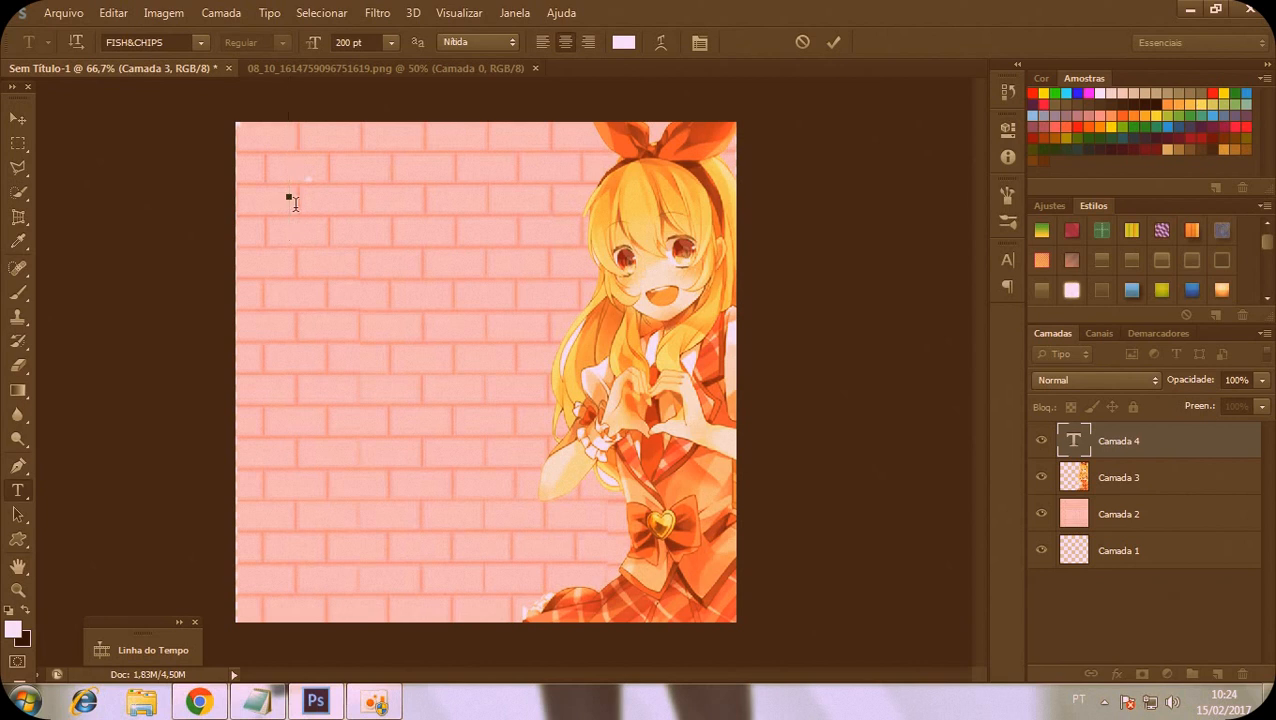
Write "Bem vindo" and move the line fully below the canvas's top edge, starting at its left side
type("Bem Vindo")
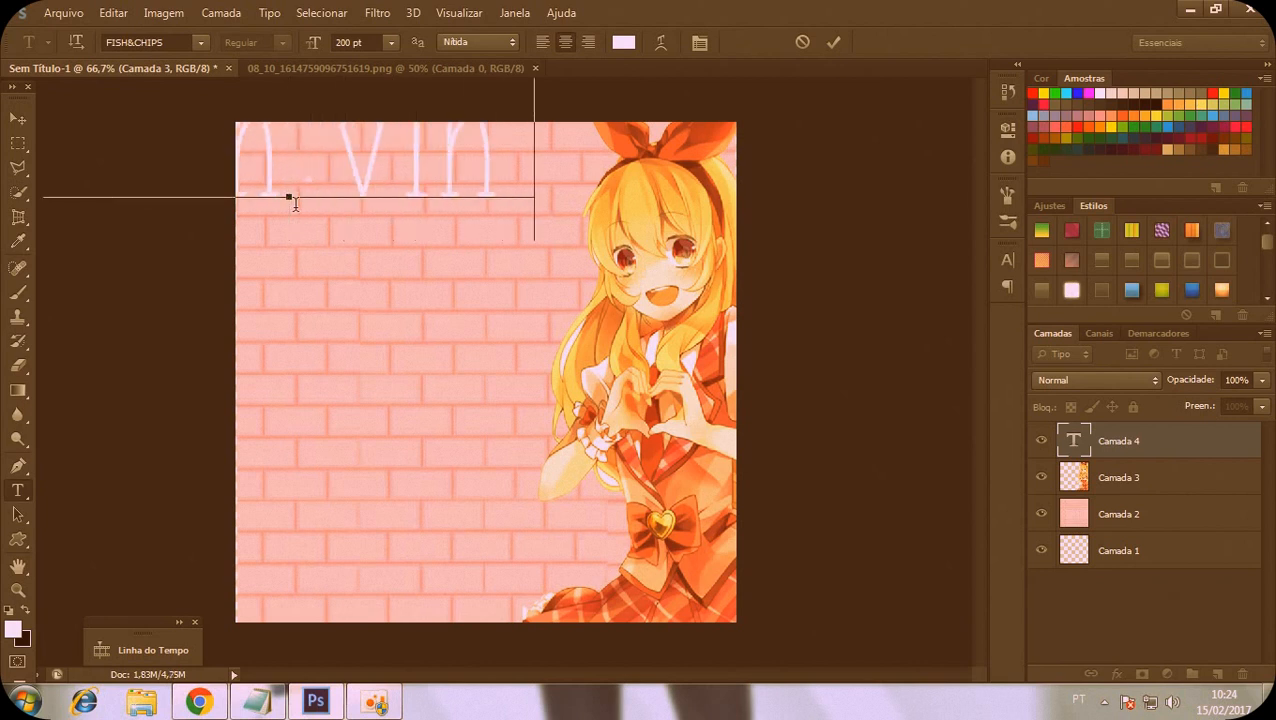
key("BackSpace")
key("BackSpace")
key("BackSpace")
key("BackSpace")
type("indo")
left_click_drag(243, 305, 455, 388)
left_click(17, 120)
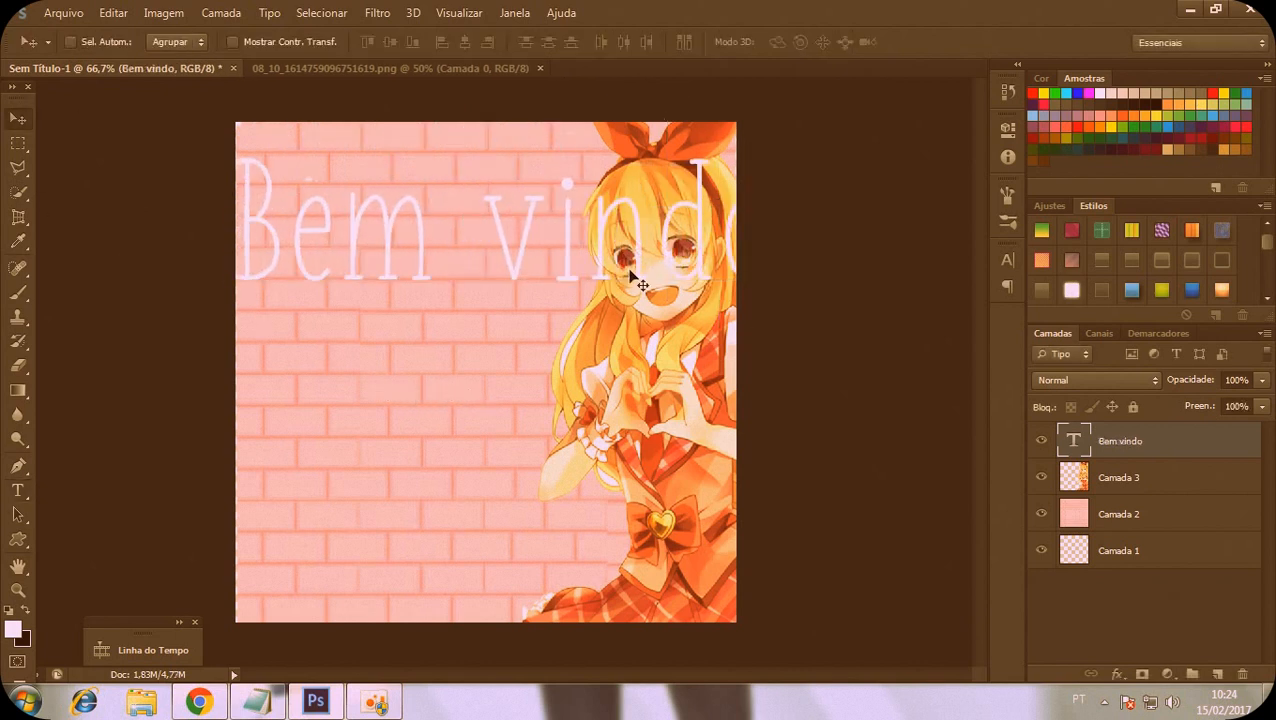
Apply a red preset style to the "Bem vindo" text and scale it to about 65% width and 55% height beside the girl
scroll(1100, 250, "down", 5)
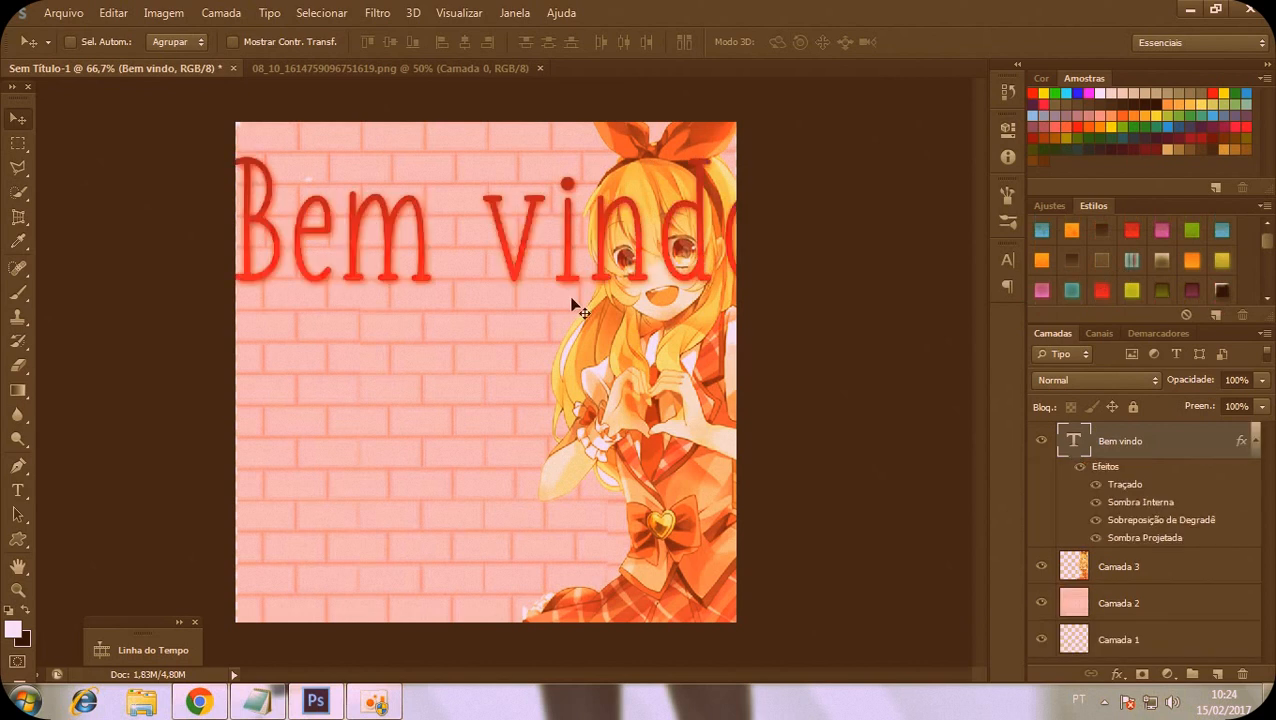
key("ctrl+t")
left_click_drag(775, 321, 584, 240)
left_click(8, 118)
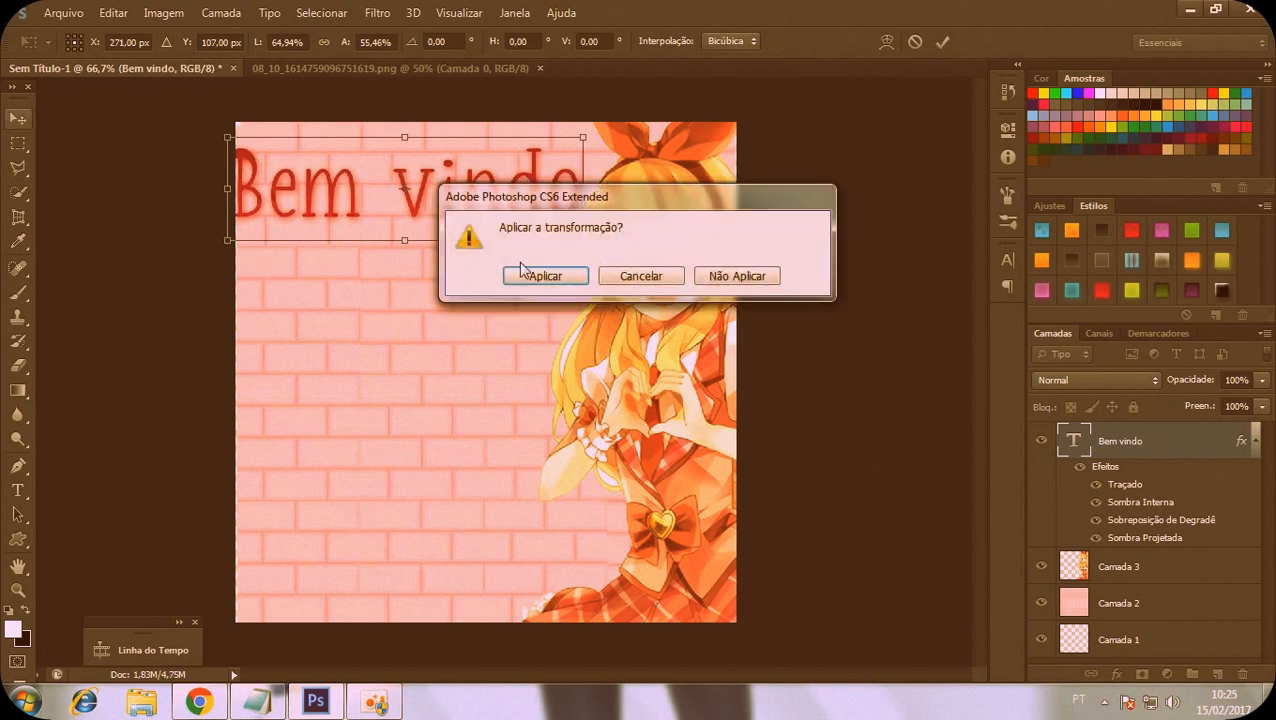
left_click(531, 277)
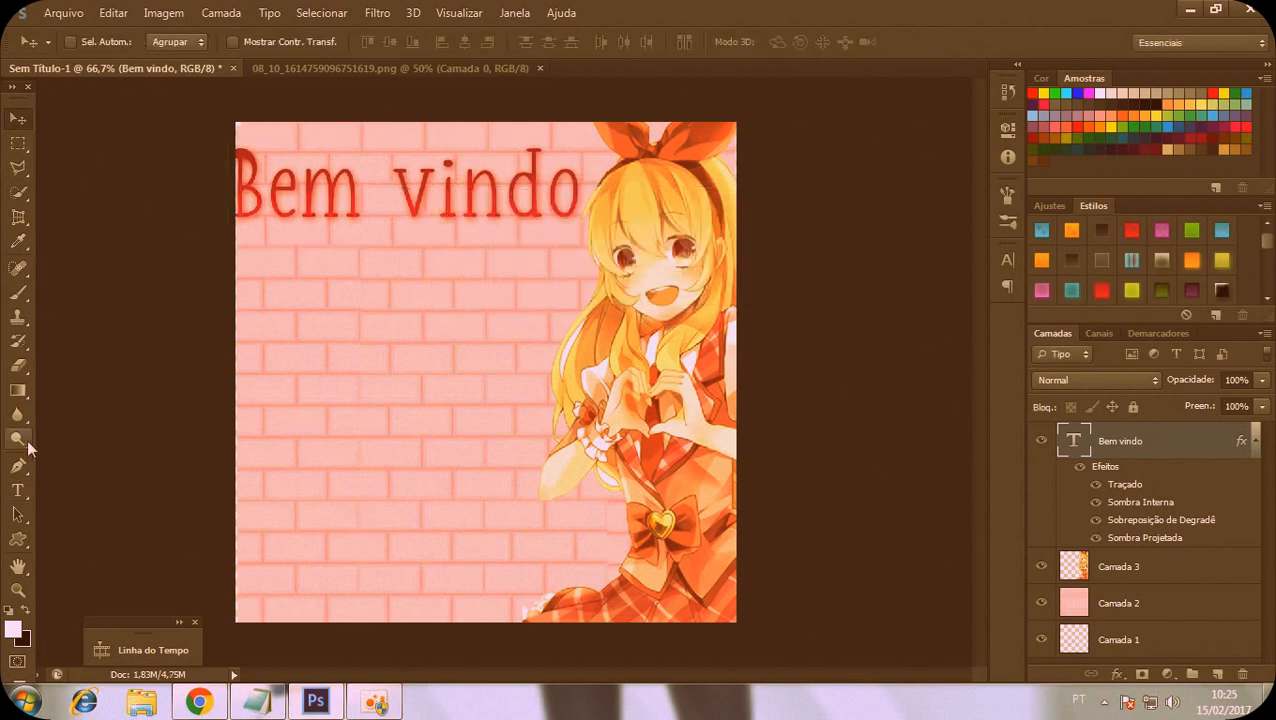
Add a second text layer reading "ao meu perfil" below the "Bem vindo" line
left_click(17, 490)
left_click(301, 322)
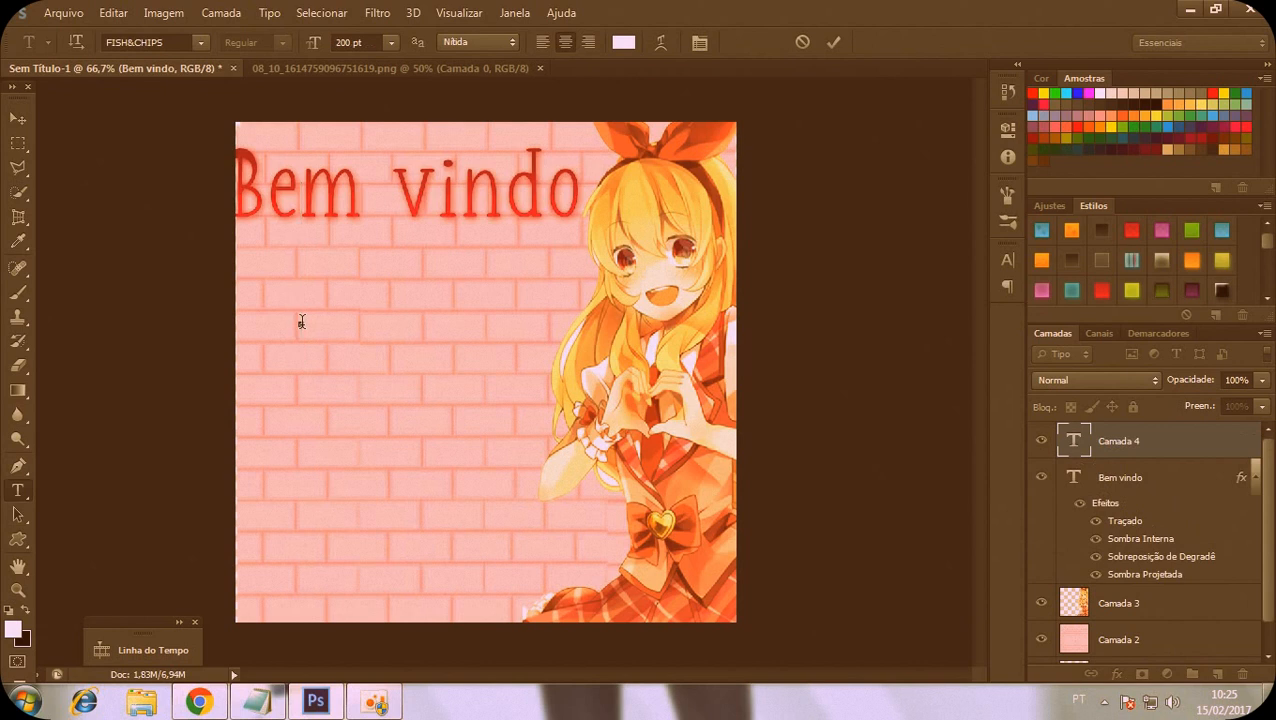
type("meu")
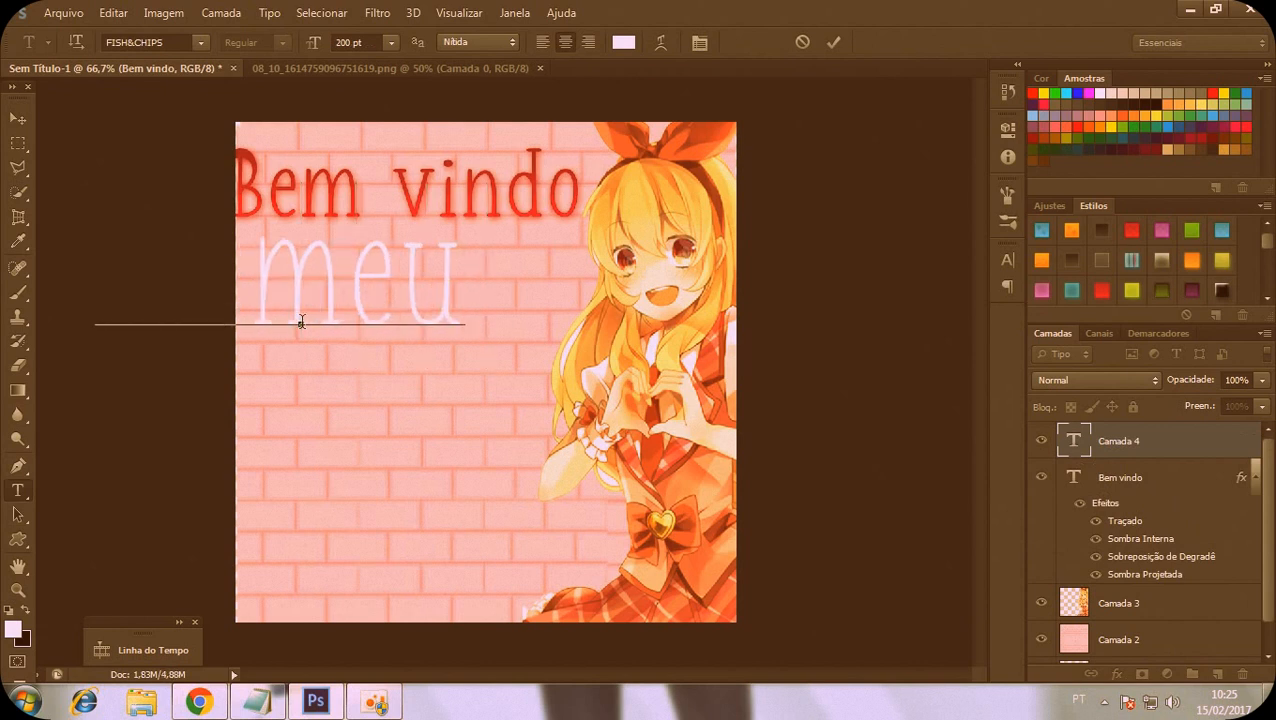
type(" perfil")
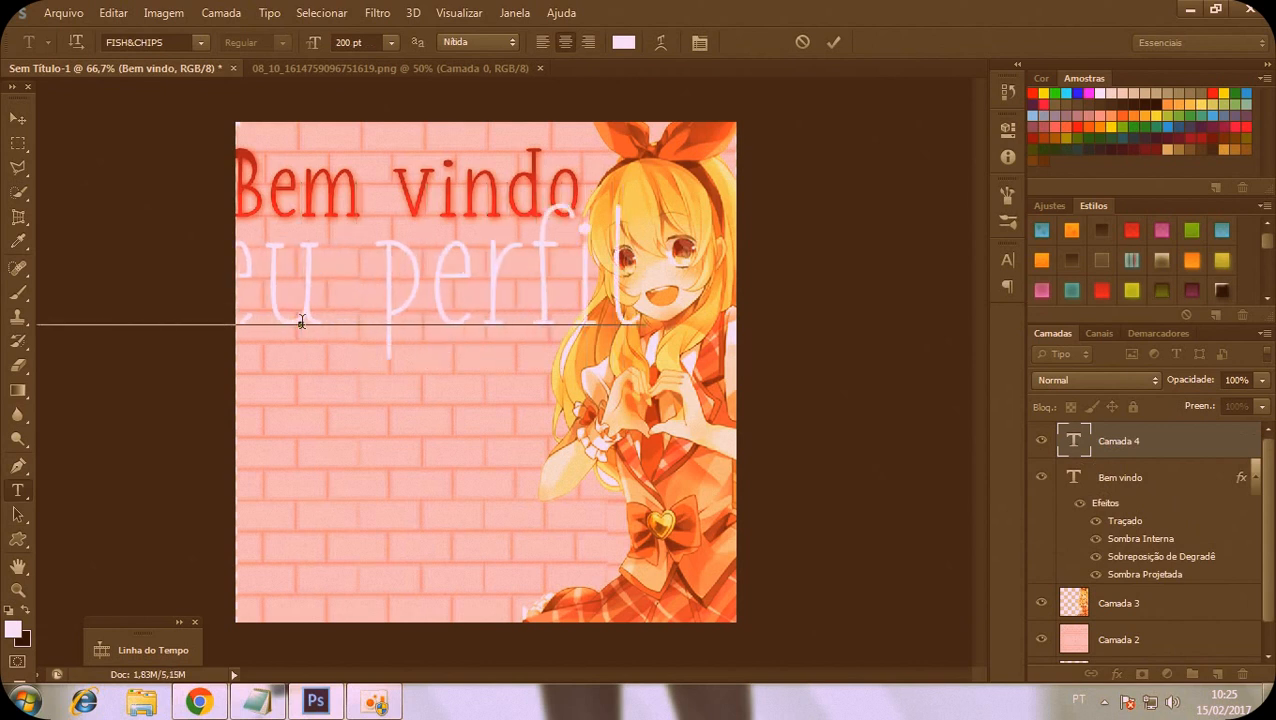
left_click(19, 119)
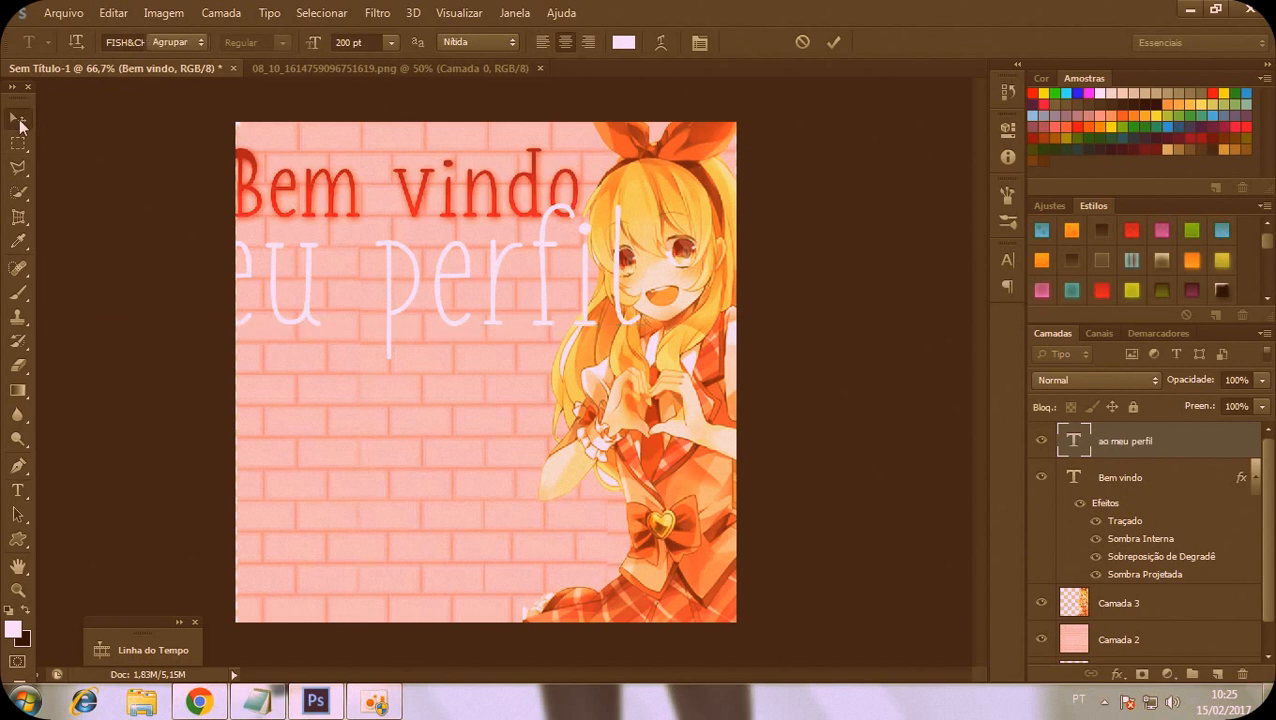
Scale "ao meu perfil" to about 39% width and 36% height, place it beneath "Bem vindo", and apply the same red style
key("ctrl+t")
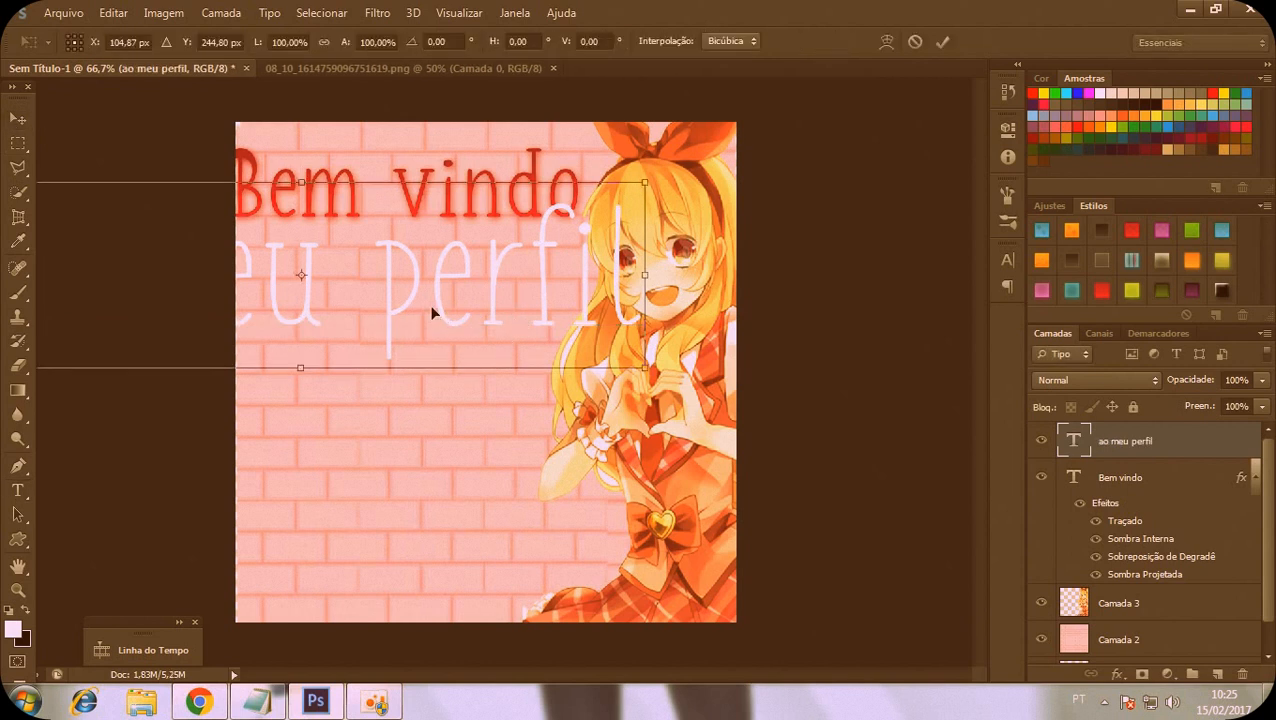
left_click_drag(644, 372, 486, 266)
mouse_move(287, 297)
left_mouse_down()
mouse_move(245, 285)
mouse_move(267, 285)
left_mouse_up()
left_click_drag(520, 284, 585, 258)
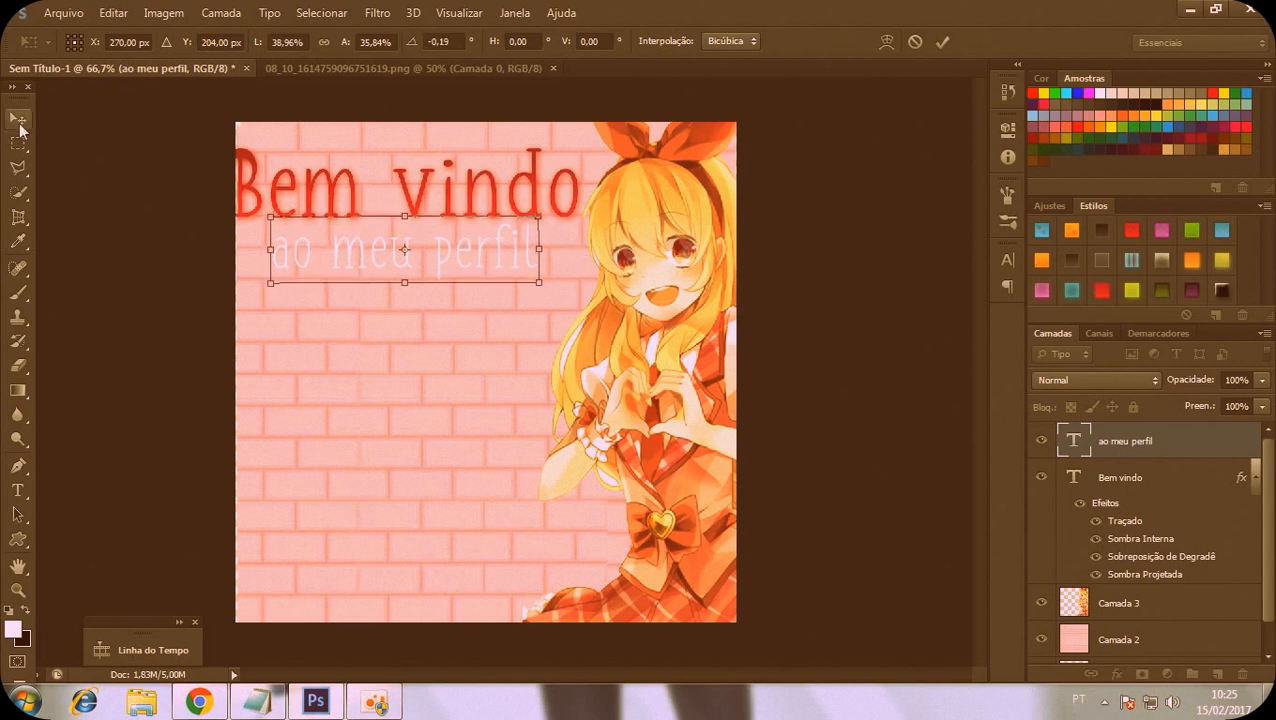
key("v")
left_click(575, 283)
mouse_move(455, 250)
left_mouse_down()
mouse_move(462, 266)
mouse_move(448, 264)
left_mouse_up()
left_click(1104, 289)
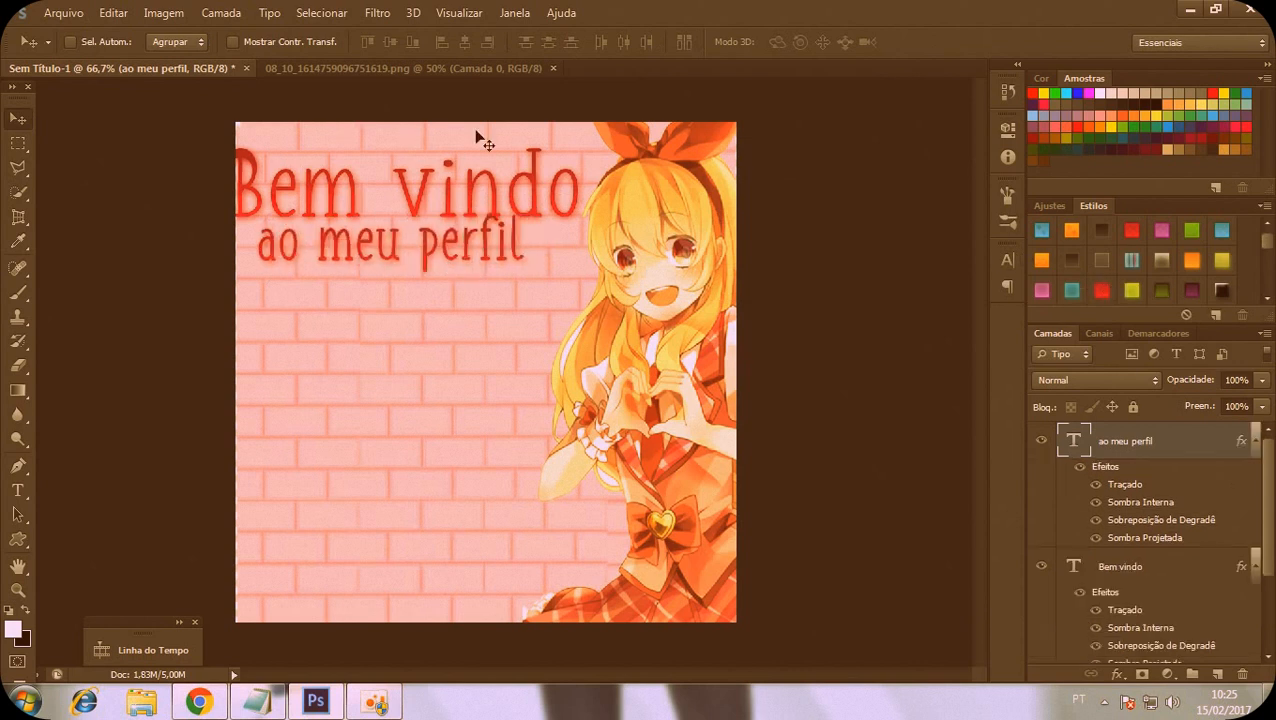
Shift the "Bem vindo" and "ao meu perfil" lines slightly right and up on the canvas
left_click(1104, 556)
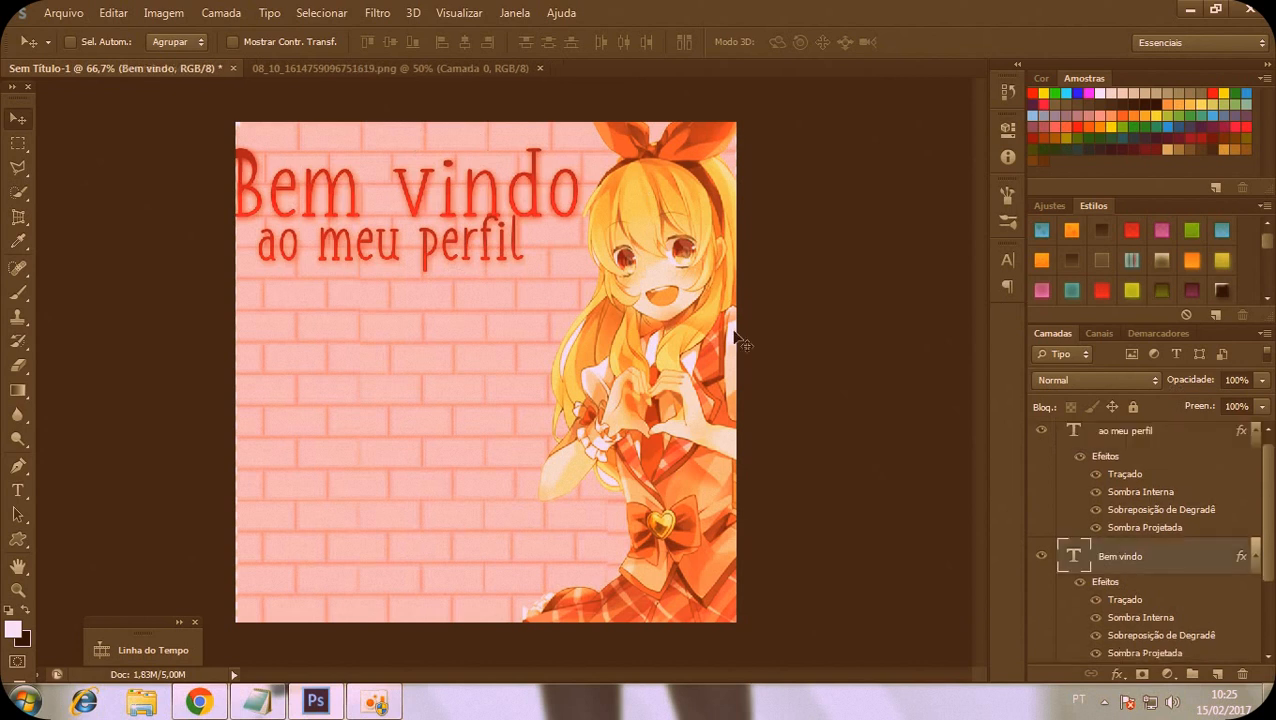
left_click_drag(490, 206, 502, 198)
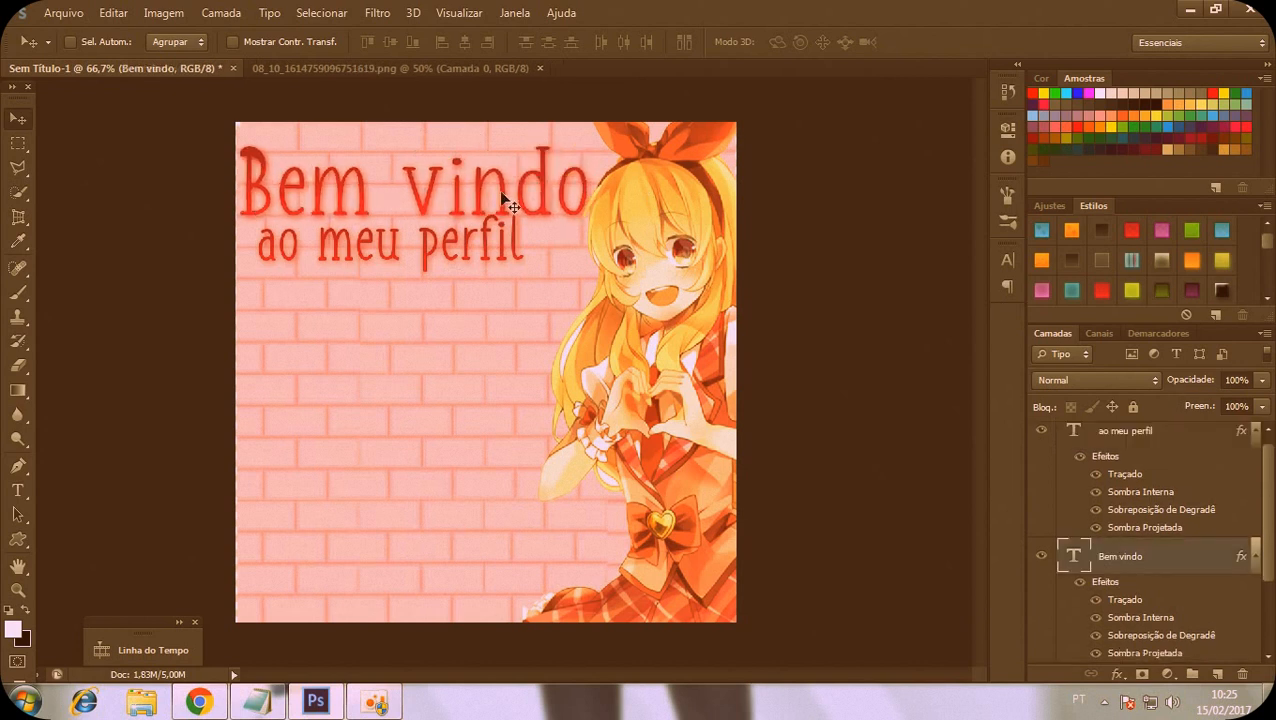
left_click(1143, 441)
left_click_drag(455, 283, 474, 276)
Open the blue butterfly image borboleta (1) from the Png folder and close the girl's source image
left_click(63, 12)
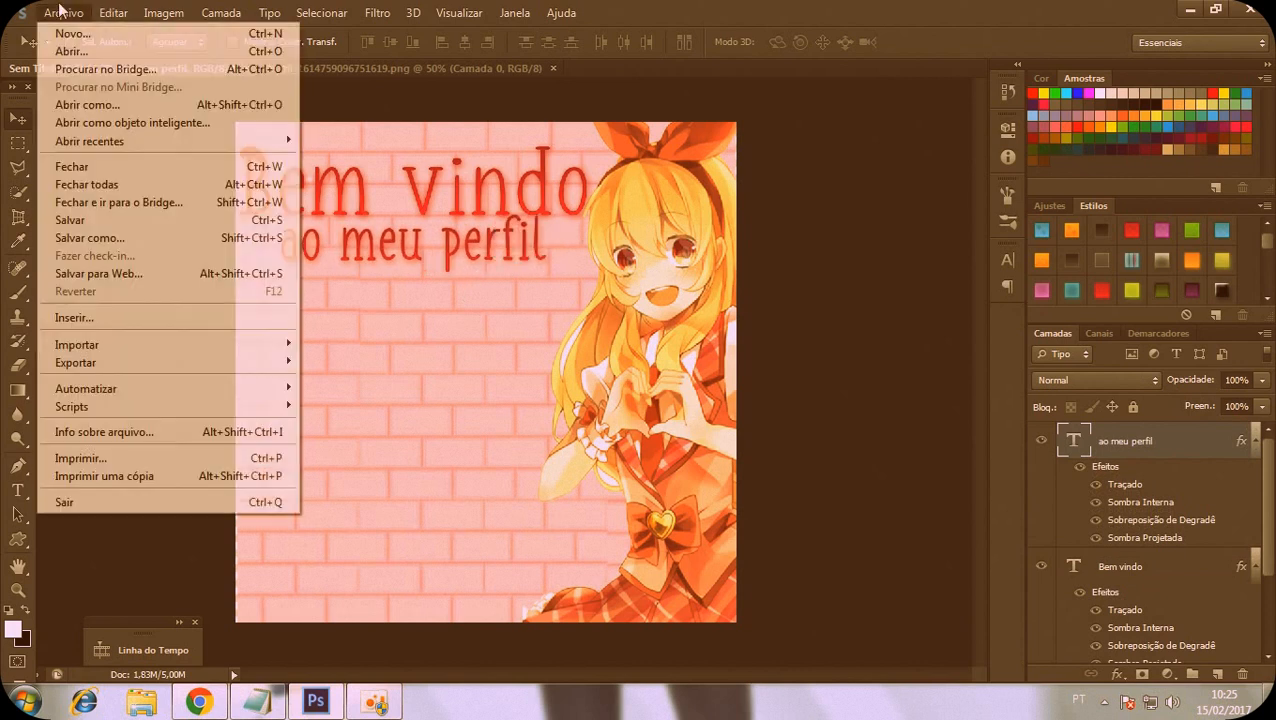
left_click(98, 55)
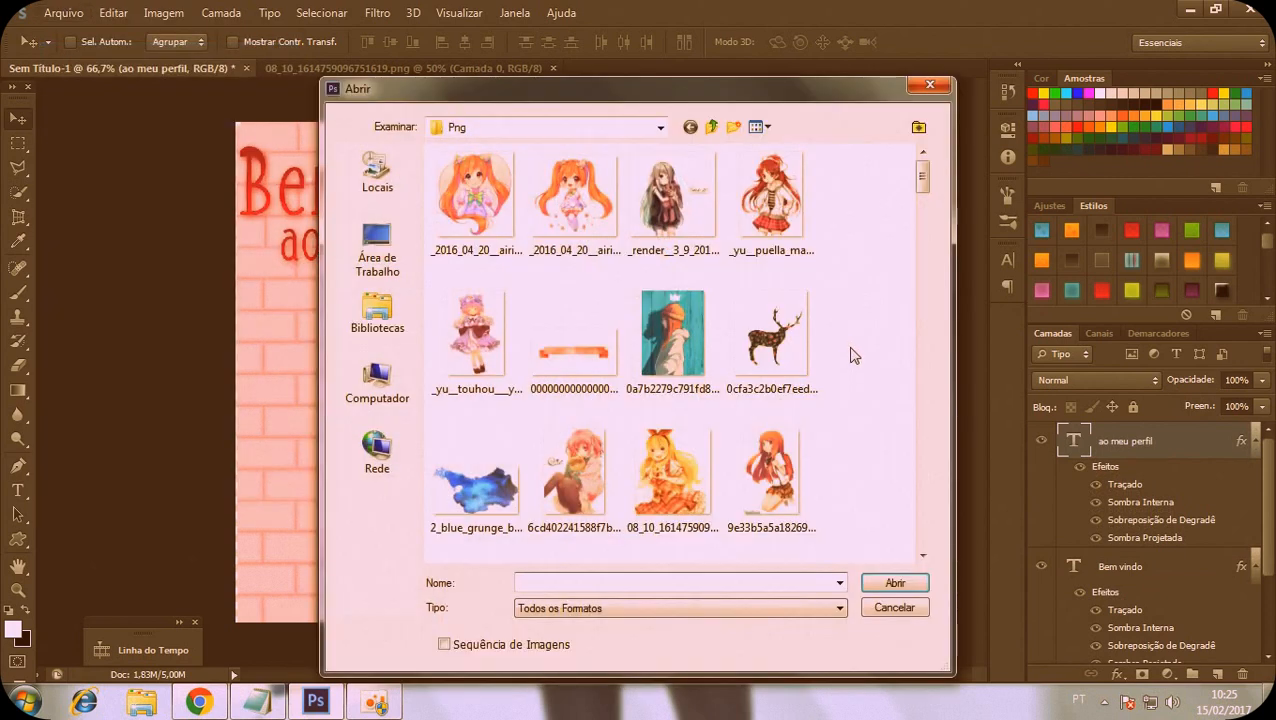
scroll(912, 212, "down", 5)
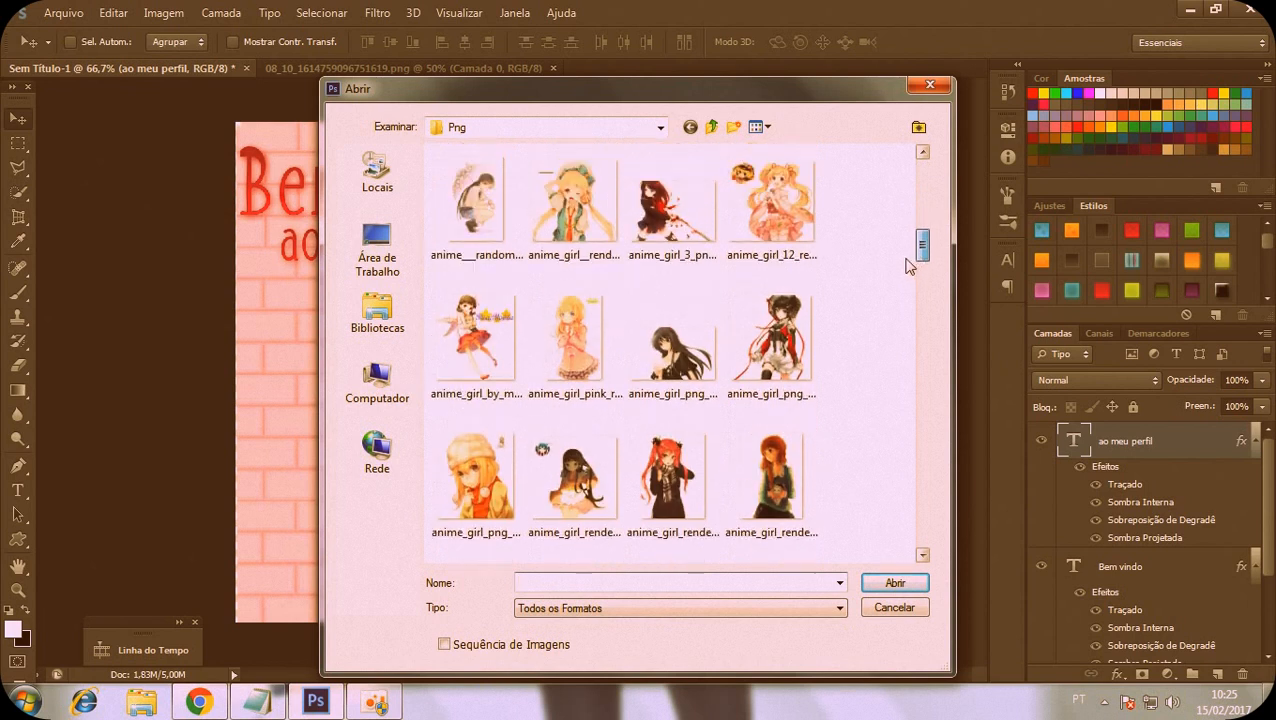
scroll(885, 275, "down", 3)
scroll(876, 305, "down", 5)
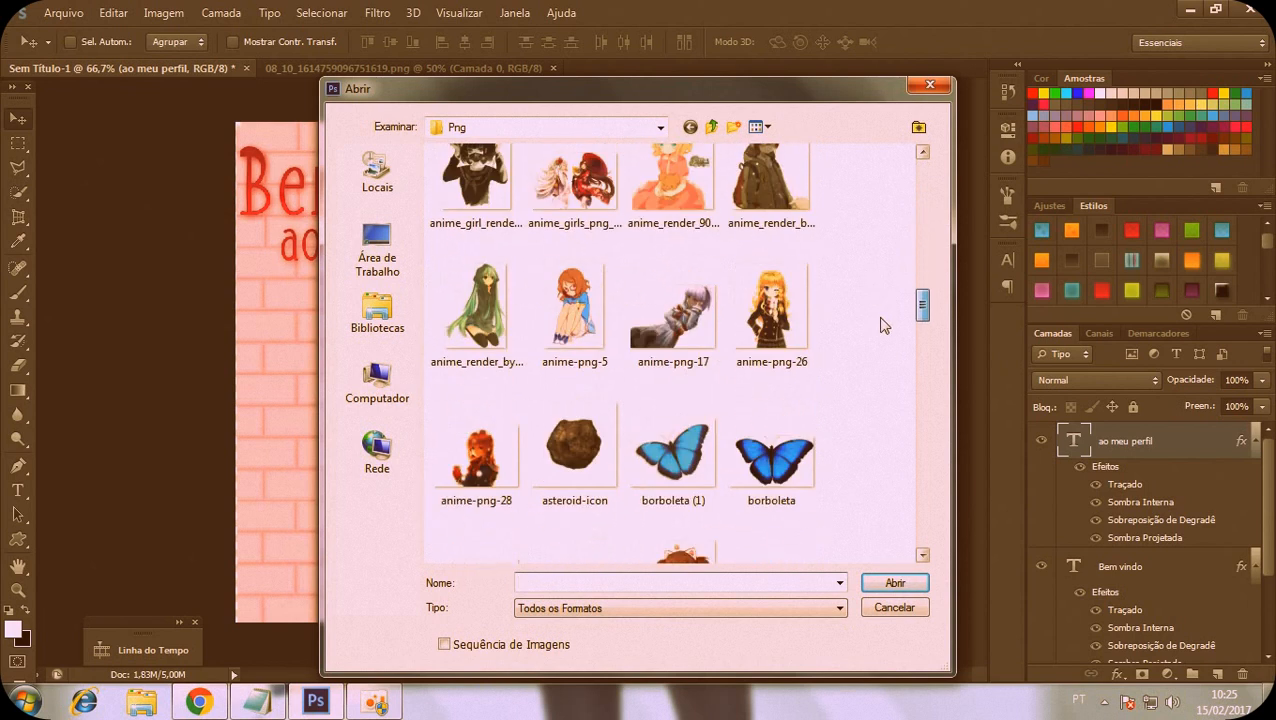
left_click(694, 421)
double_click(694, 421)
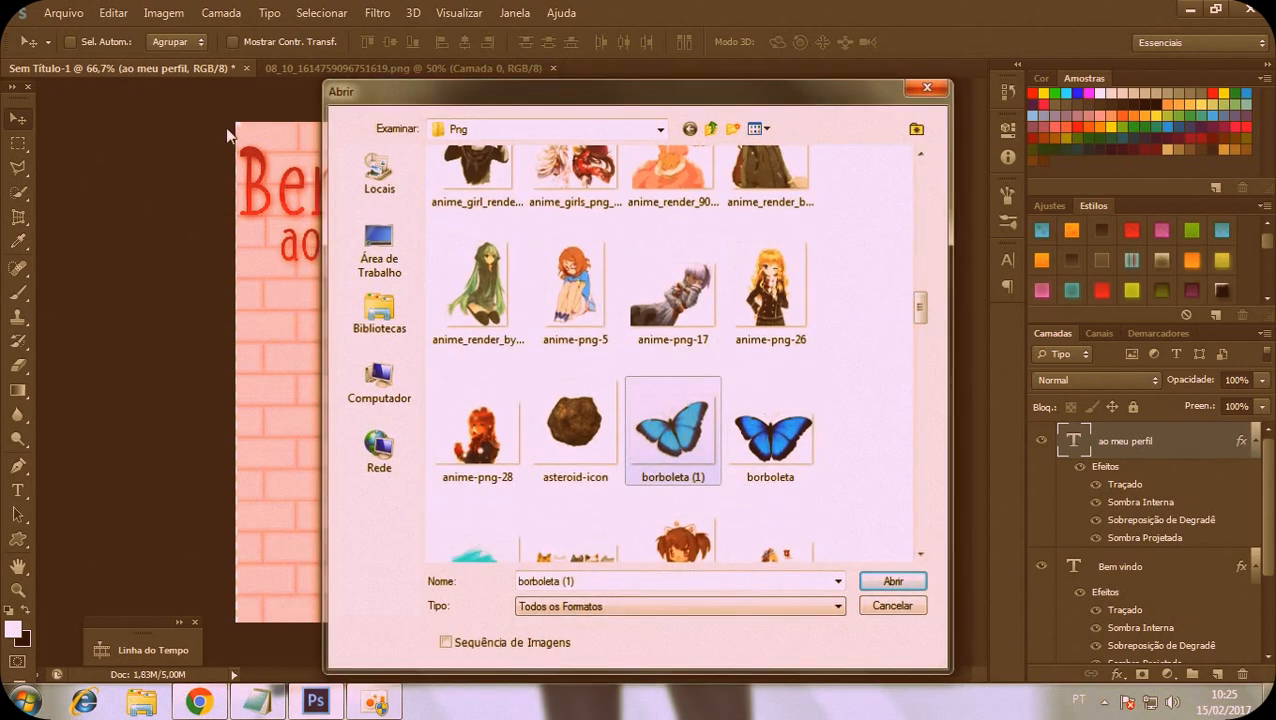
left_click(554, 67)
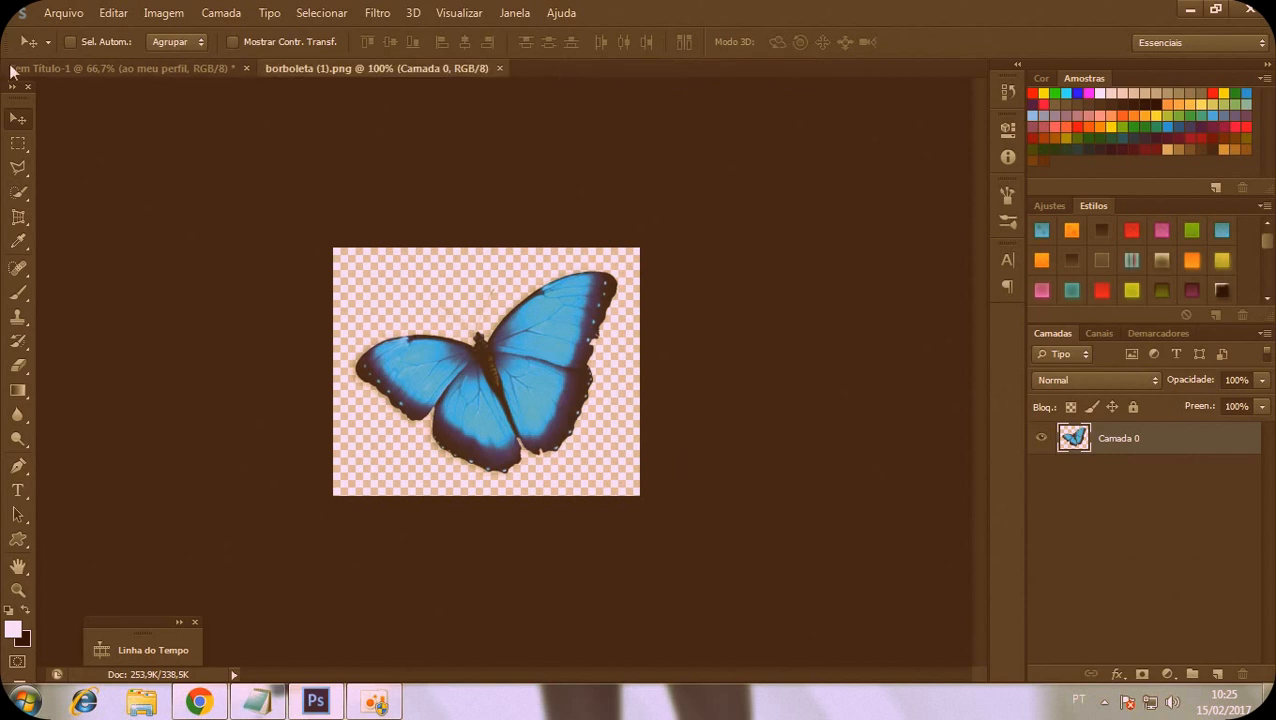
Float the butterfly image in its own window, copy the butterfly into the brick document, and close the source image
left_click(121, 74)
left_click_drag(301, 69, 413, 126)
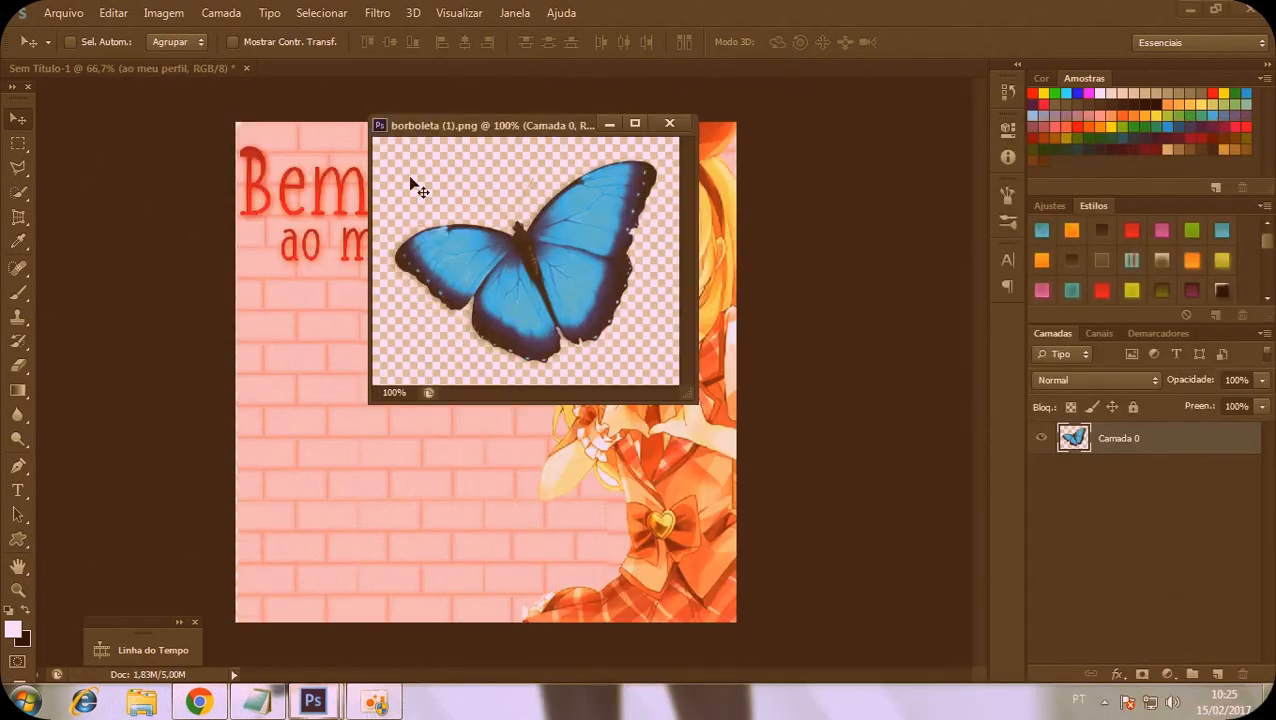
left_click_drag(327, 279, 328, 280)
left_click(676, 125)
Scale the pasted butterfly to about 23% width and 26% height and place it above the final "o" of "Bem vindo"
left_click_drag(423, 323, 570, 195)
key("ctrl+t")
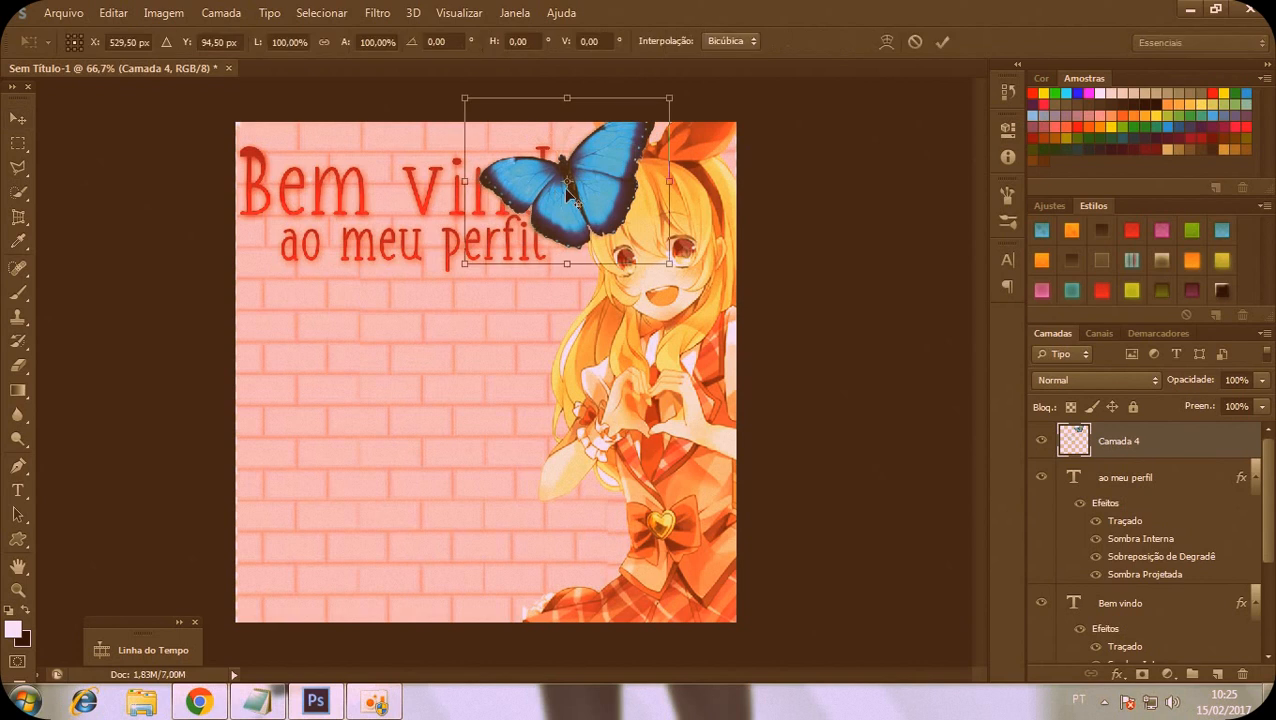
left_click_drag(677, 273, 548, 176)
left_click_drag(475, 129, 557, 170)
left_click_drag(630, 203, 604, 187)
left_click(17, 118)
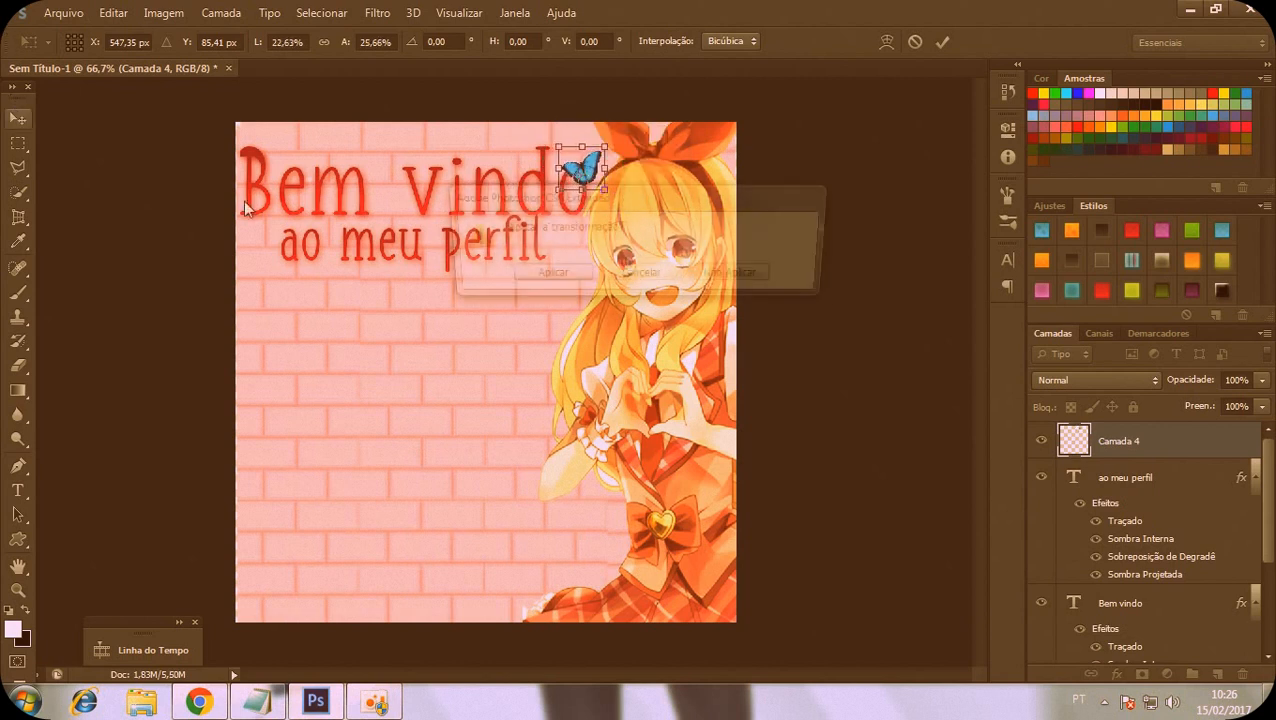
left_click(544, 276)
Try a hot pink preset style on the butterfly layer, settling on the light pink patterned style
scroll(1150, 260, "down", 4)
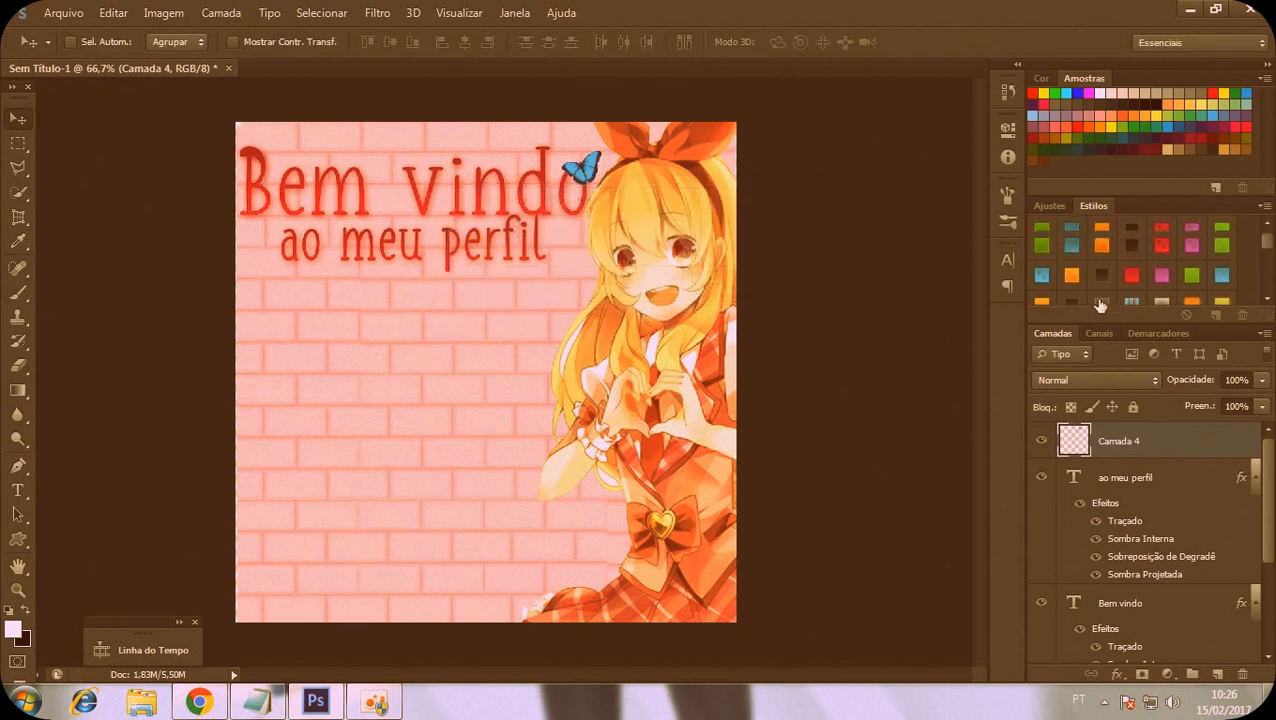
left_click(1221, 259)
scroll(1221, 259, "up", 3)
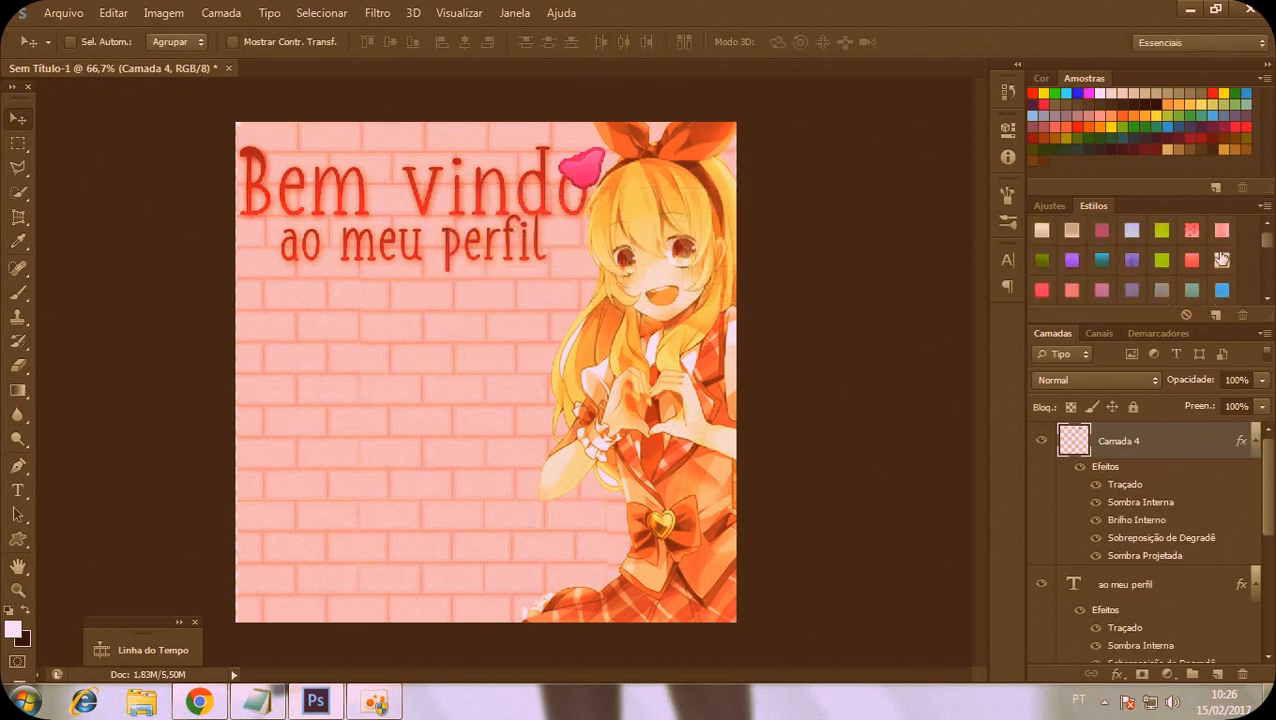
left_click(1221, 235)
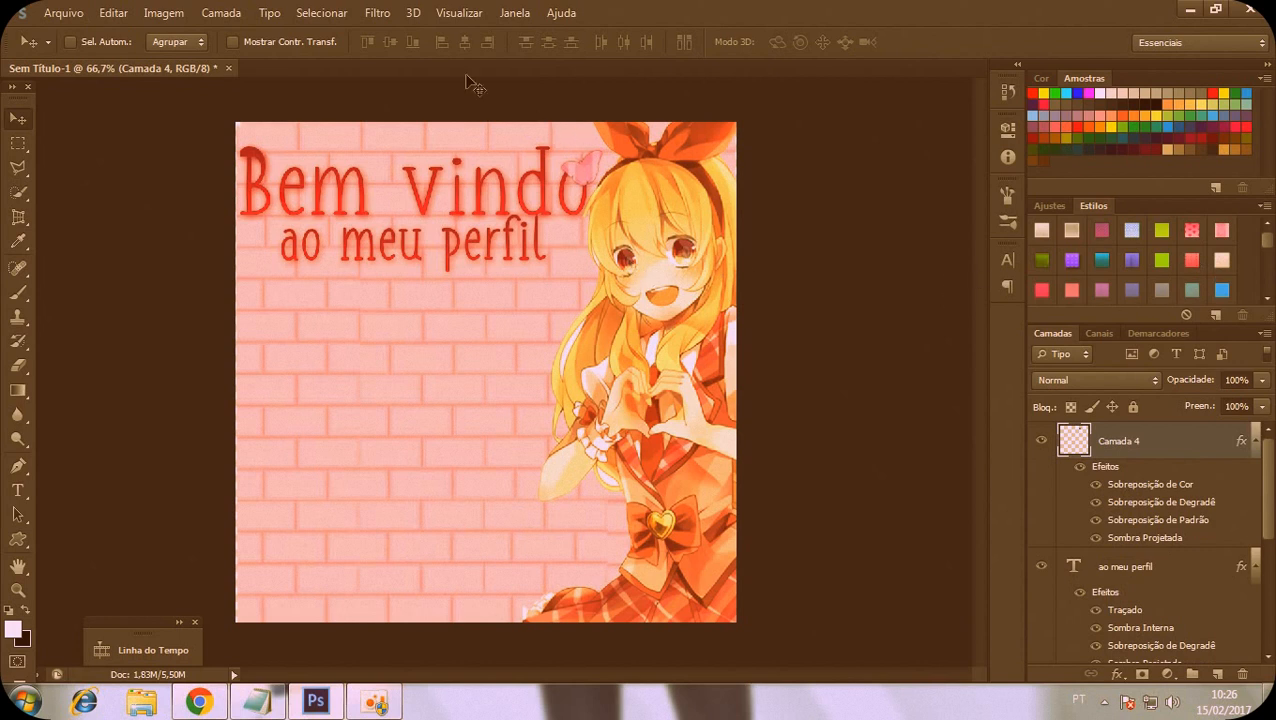
Open the coloring file psd_o3o_sweet_by_soclosepsd-d5jc0ql from the Tipo folder inside Imagens do photoshop
left_click(44, 12)
left_click(113, 49)
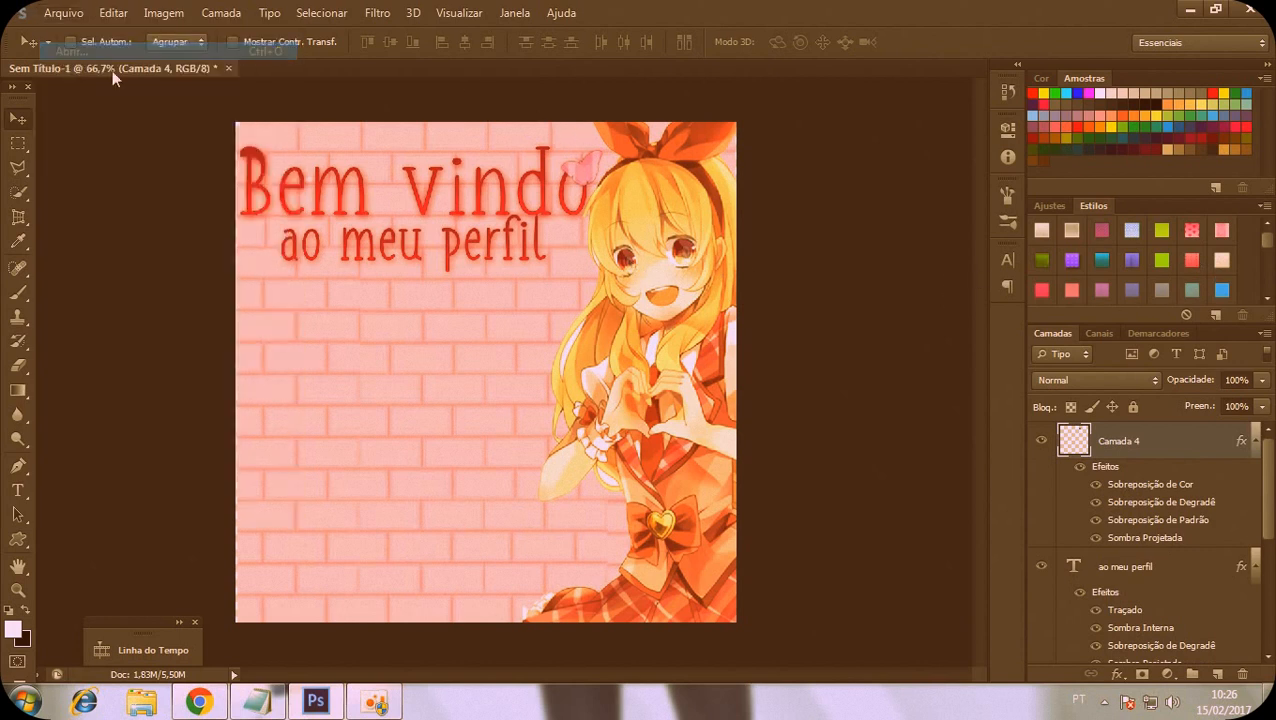
left_click(508, 128)
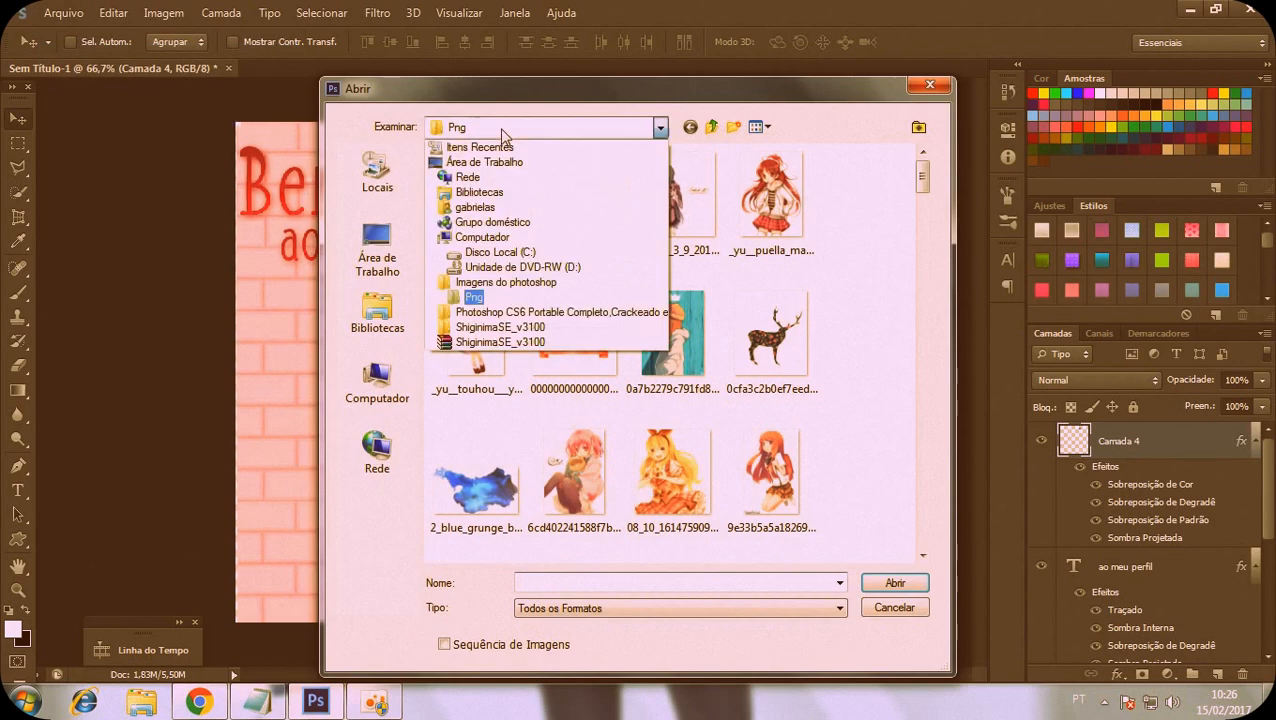
left_click(506, 282)
left_click(481, 232)
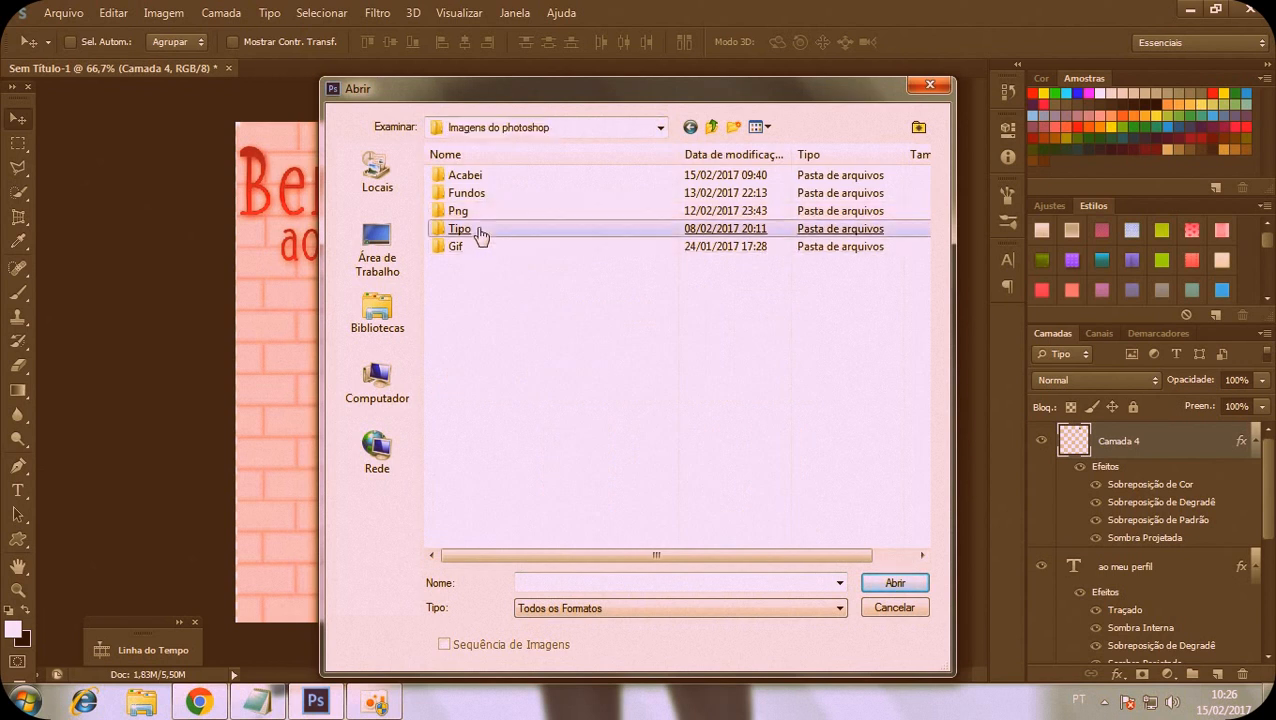
double_click(481, 232)
left_click(455, 211)
double_click(450, 211)
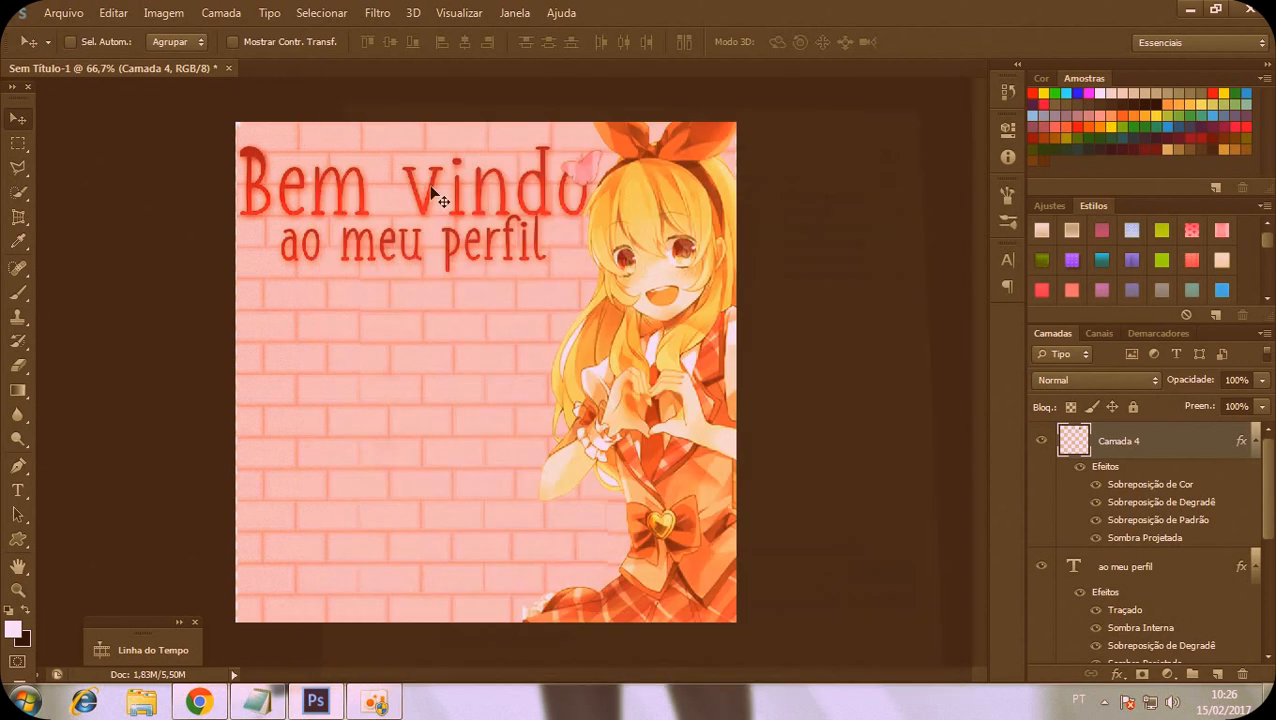
Float the coloring file in its own window, copy its "~ sweet ~" group over the whole banner, and close the source file
left_click(162, 71)
left_click_drag(313, 71, 420, 104)
left_click_drag(404, 197, 335, 349)
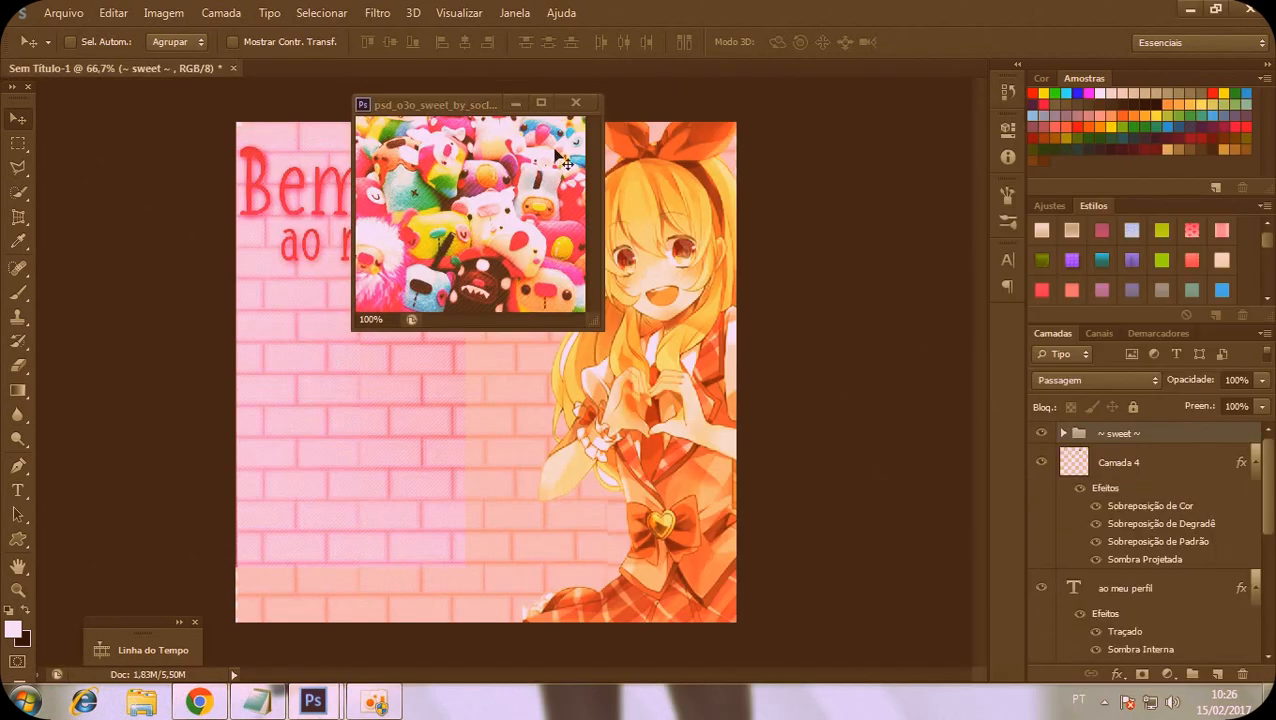
left_click(575, 103)
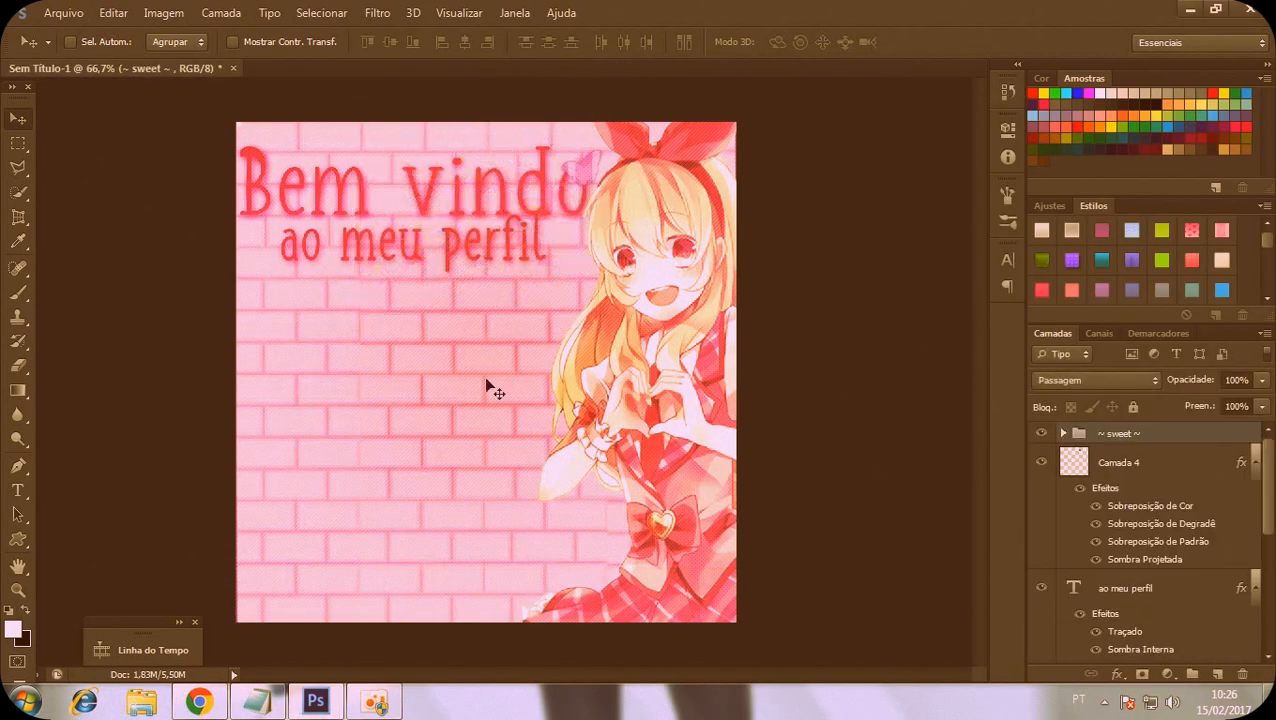
Switch to the Notepad tutorial notes, read items 9 to 11, and return to Photoshop
left_click(257, 700)
left_click_drag(103, 473, 822, 474)
left_click(848, 478)
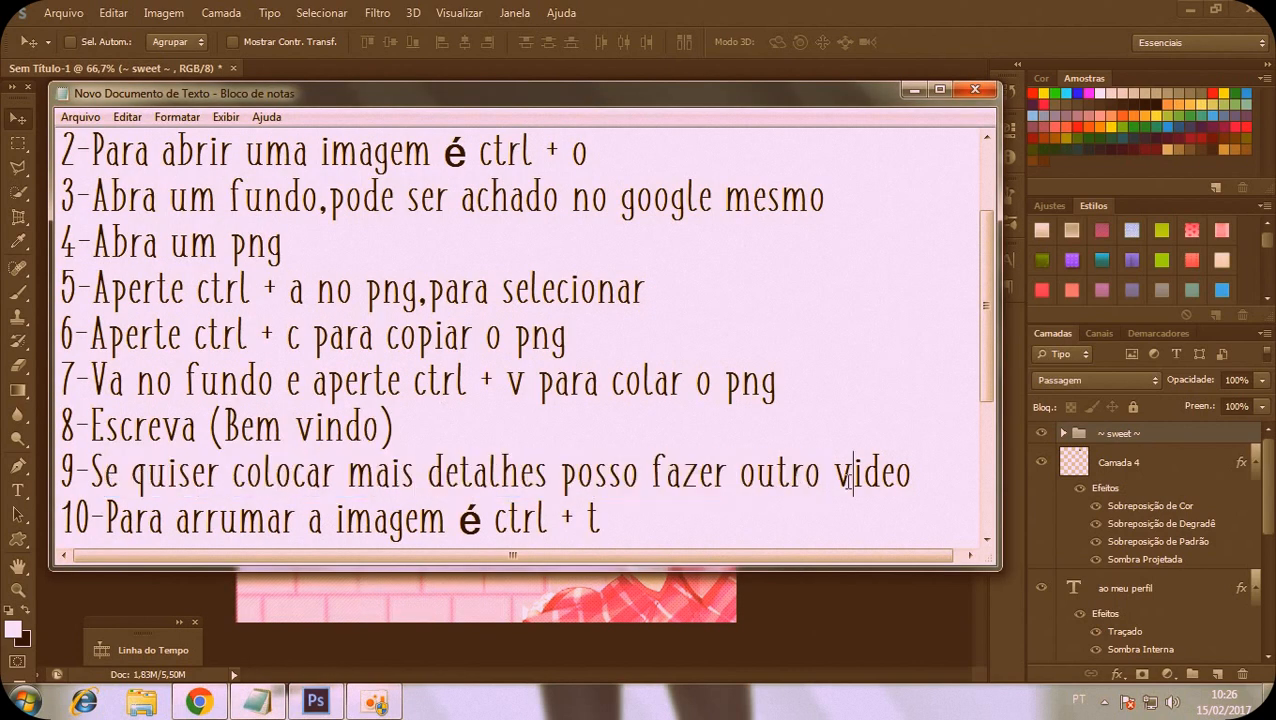
left_click_drag(106, 518, 615, 511)
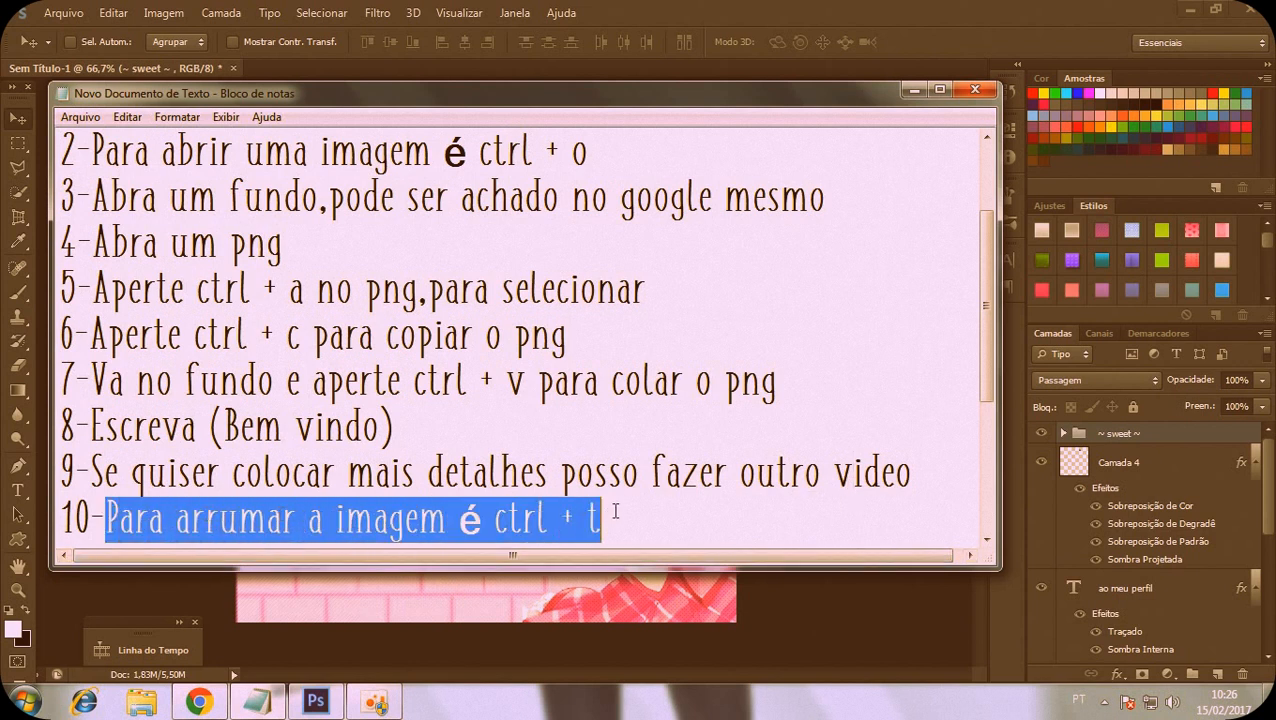
scroll(611, 509, "down", 1)
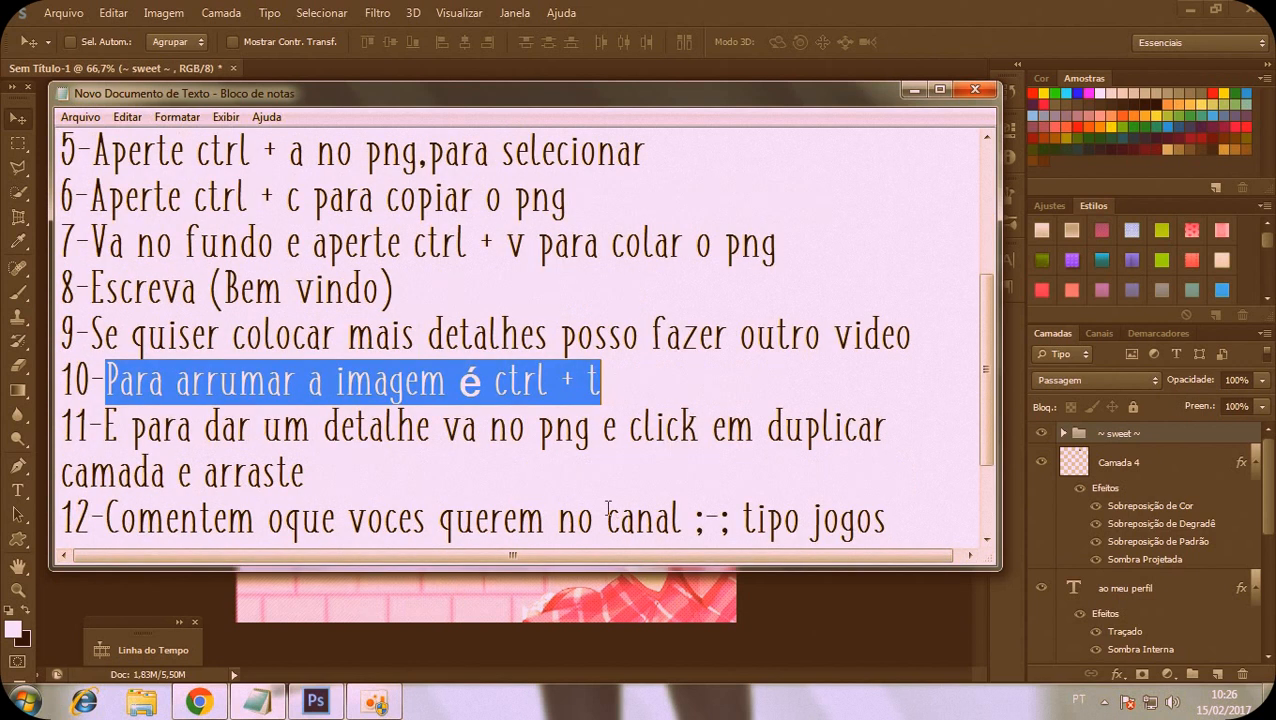
left_click(94, 428)
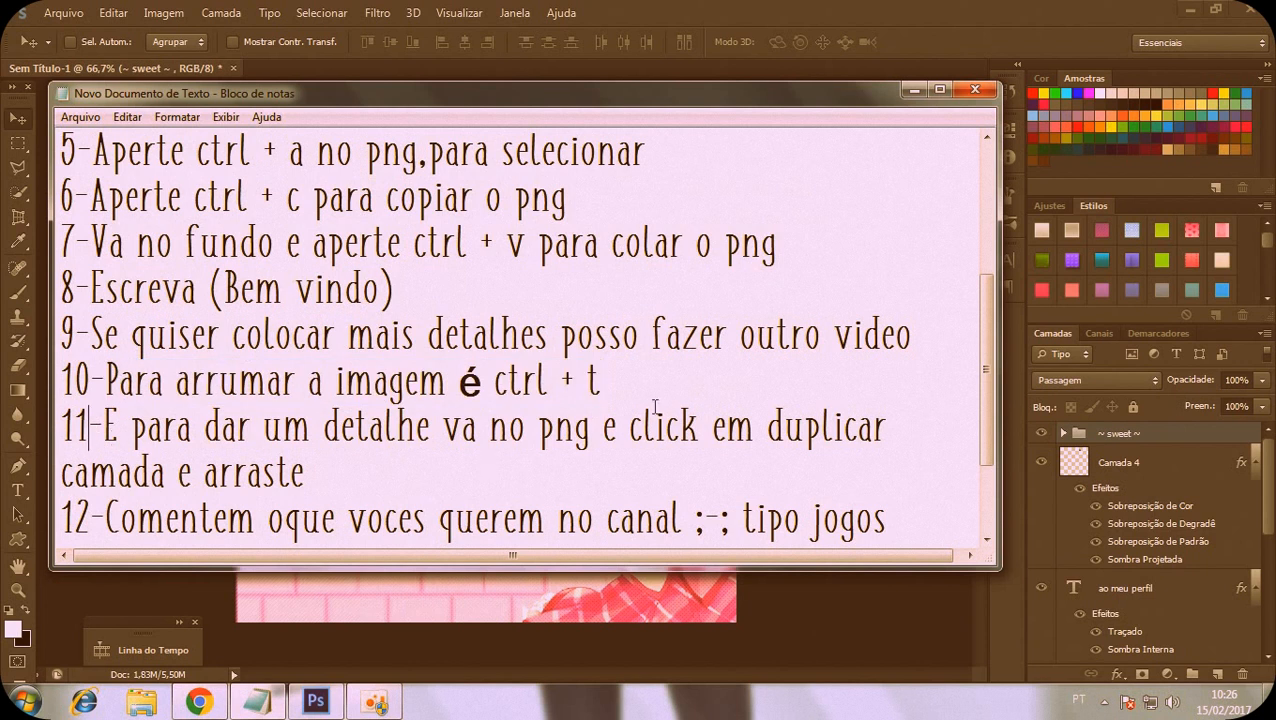
left_click_drag(104, 413, 903, 460)
left_click(567, 430)
left_click(912, 89)
Duplicate the girl layer Camada 3 as "Camada 3 cópia" in the same document
scroll(1135, 459, "down", 5)
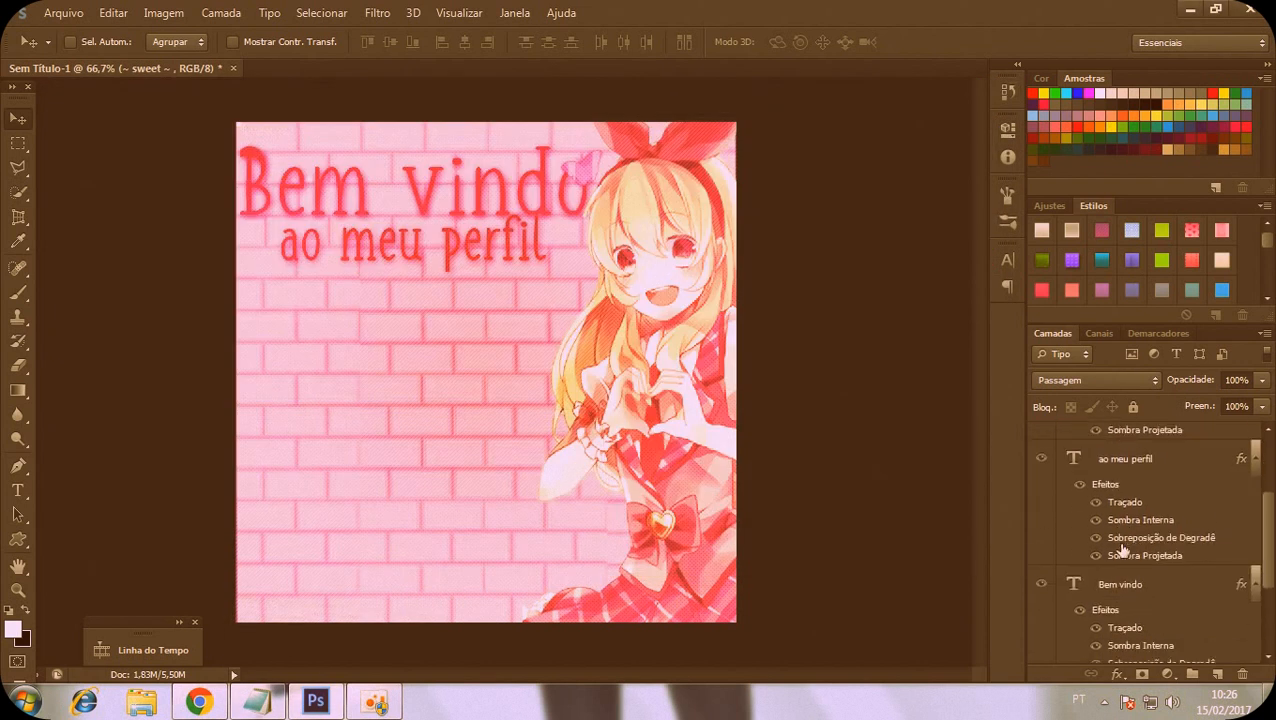
right_click(1116, 577)
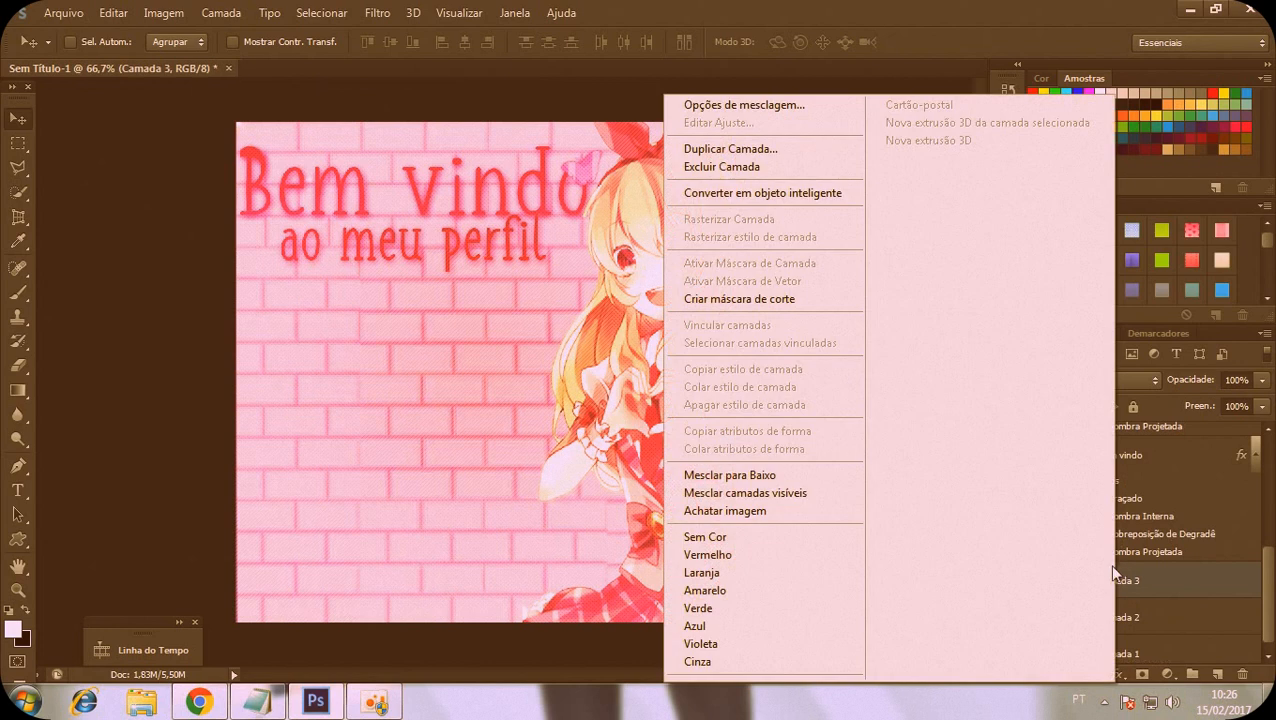
left_click(730, 148)
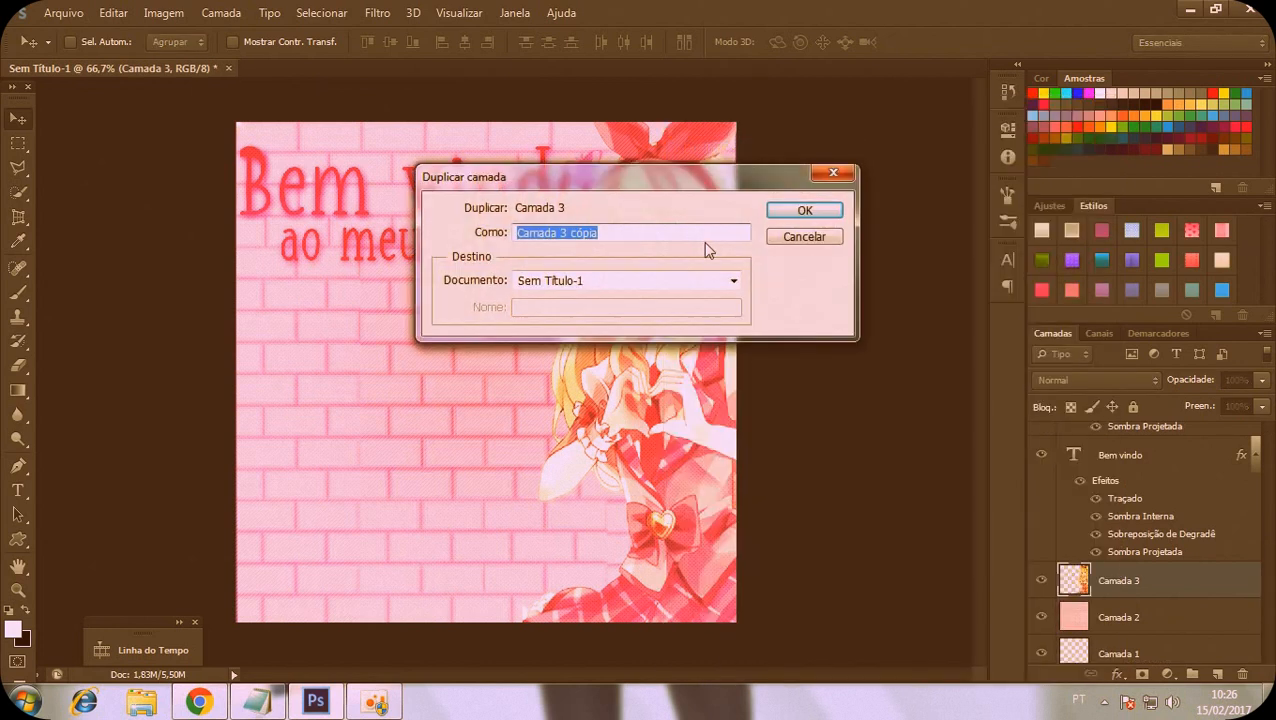
left_click(804, 211)
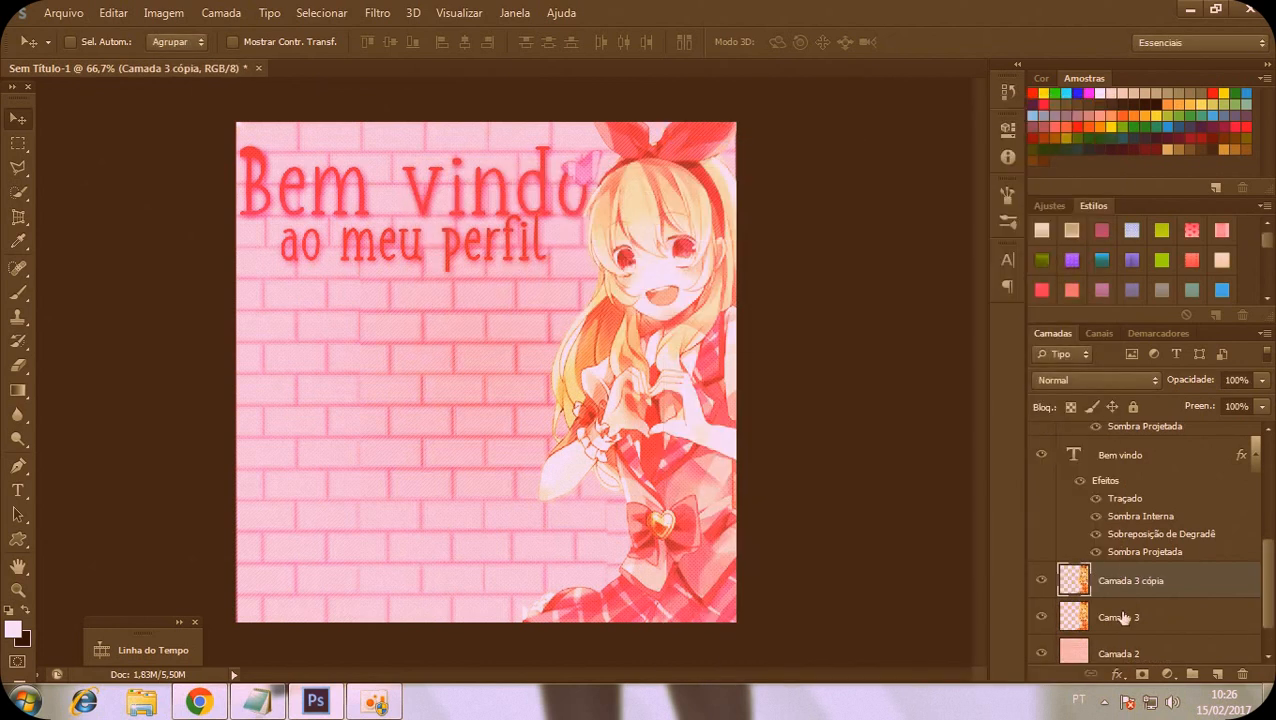
Apply the light pink patterned style to the original Camada 3 and shift it slightly left behind the girl's copy
left_click(1127, 617)
left_click(1223, 232)
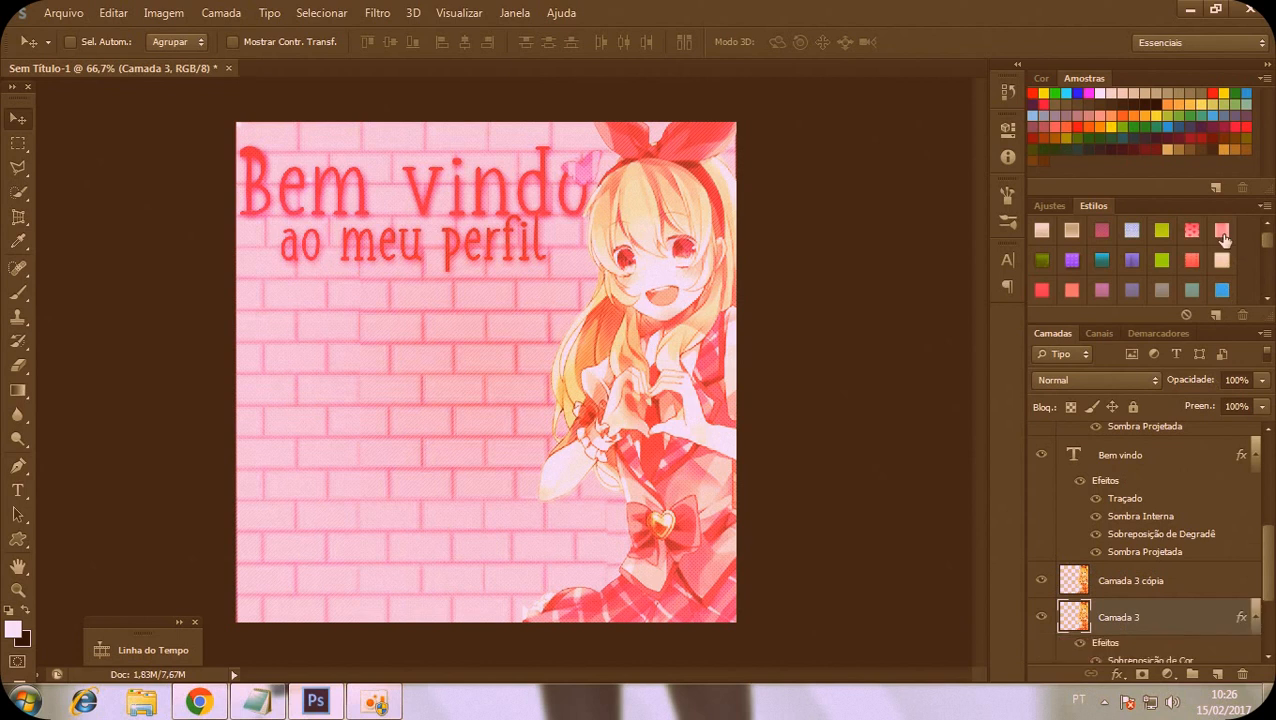
left_click_drag(669, 466, 632, 467)
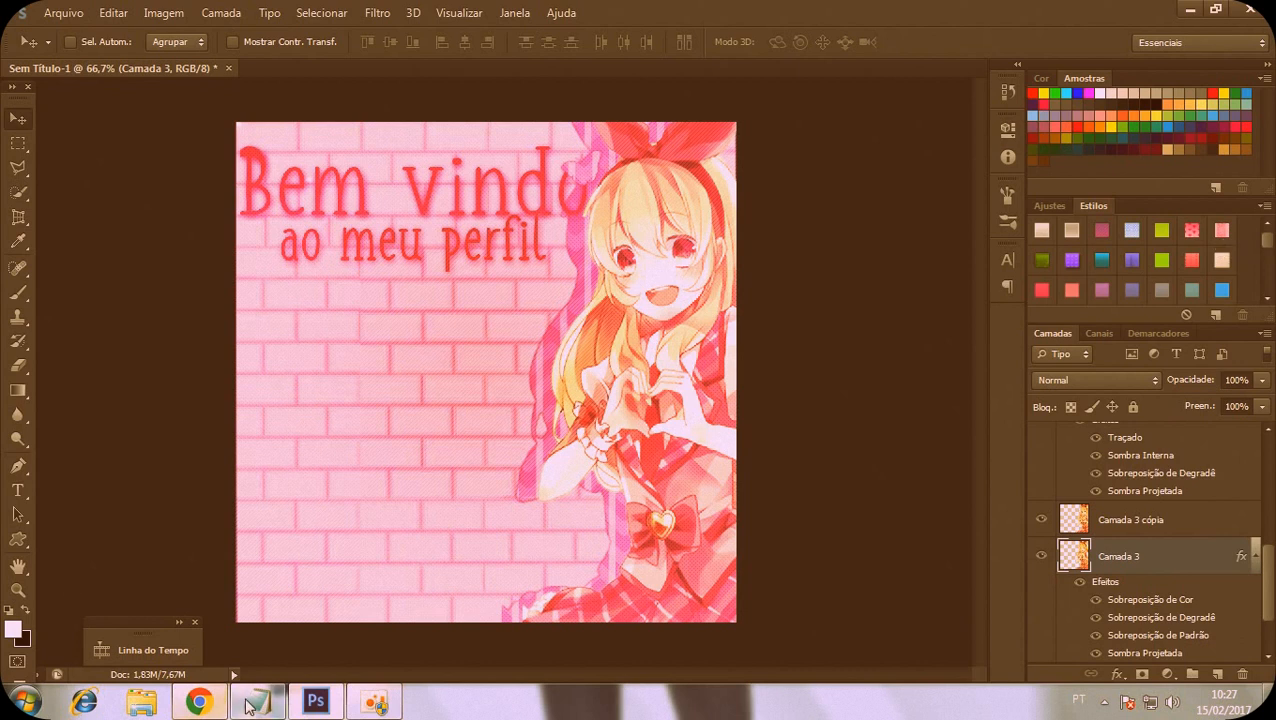
Switch to the Notepad notes, read item 12 and the closing reminder about saving the image, and return to Photoshop
left_click(262, 478)
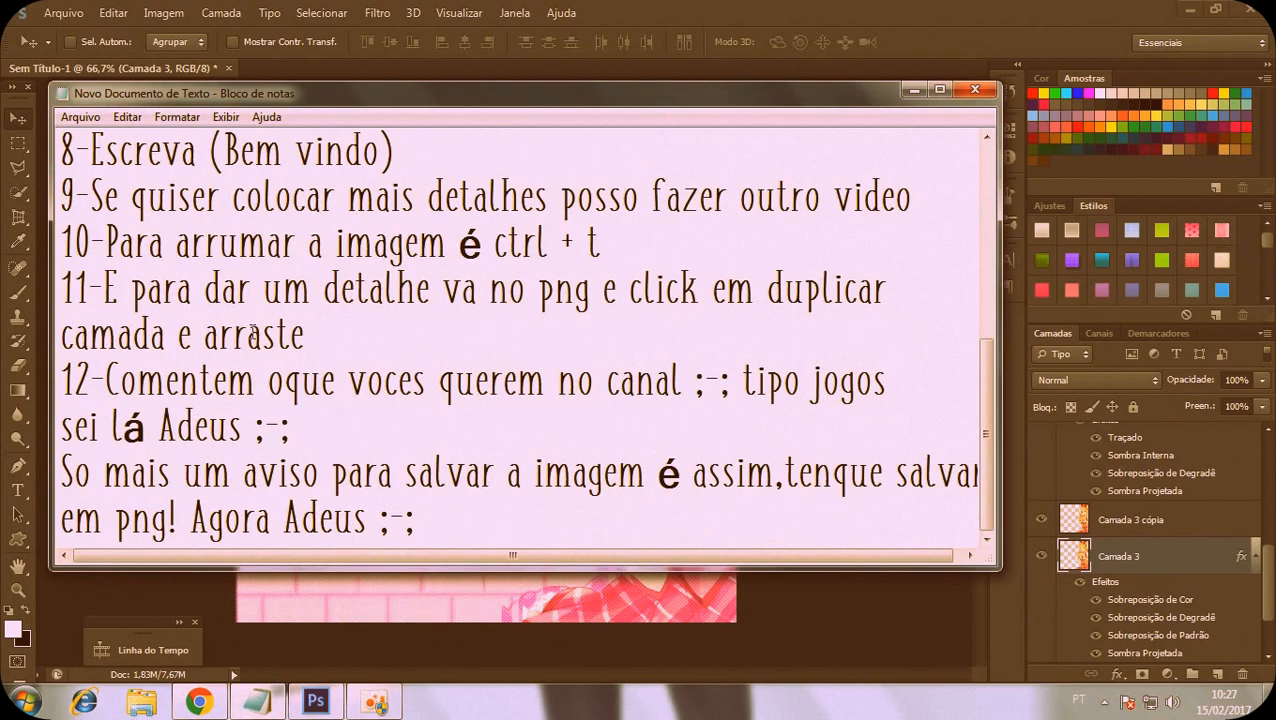
left_click_drag(107, 378, 886, 408)
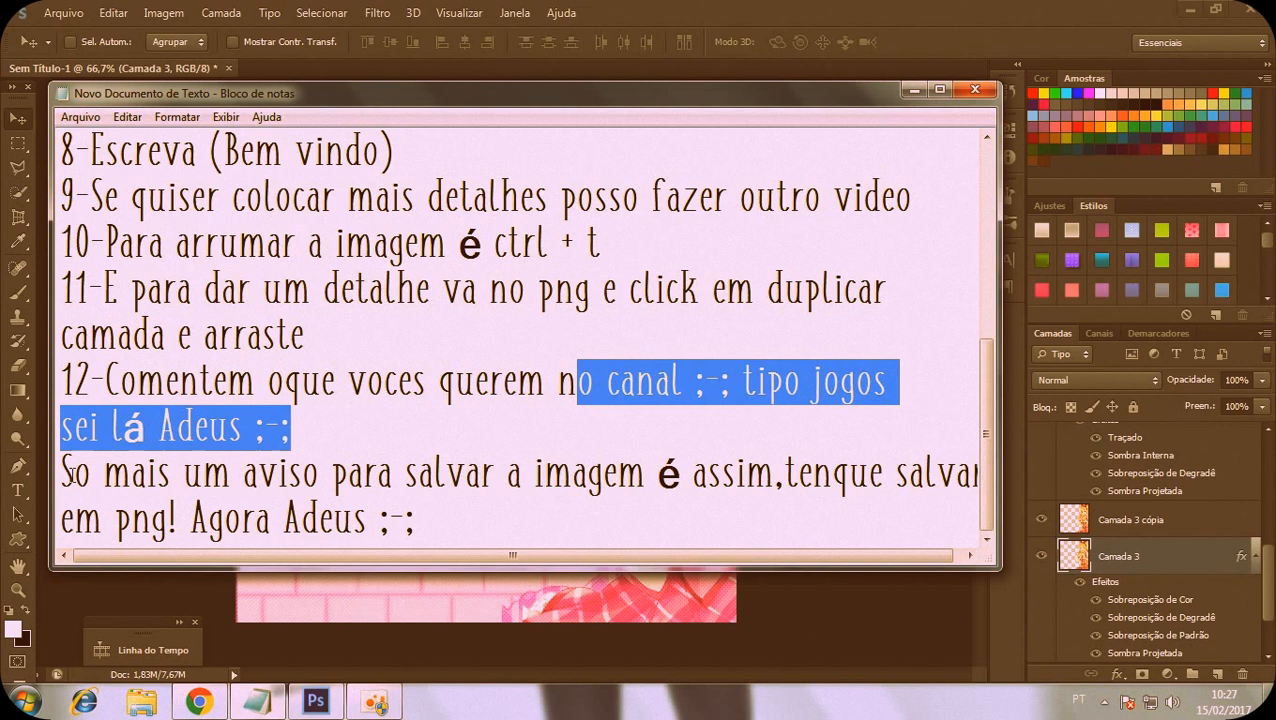
left_click_drag(70, 472, 832, 479)
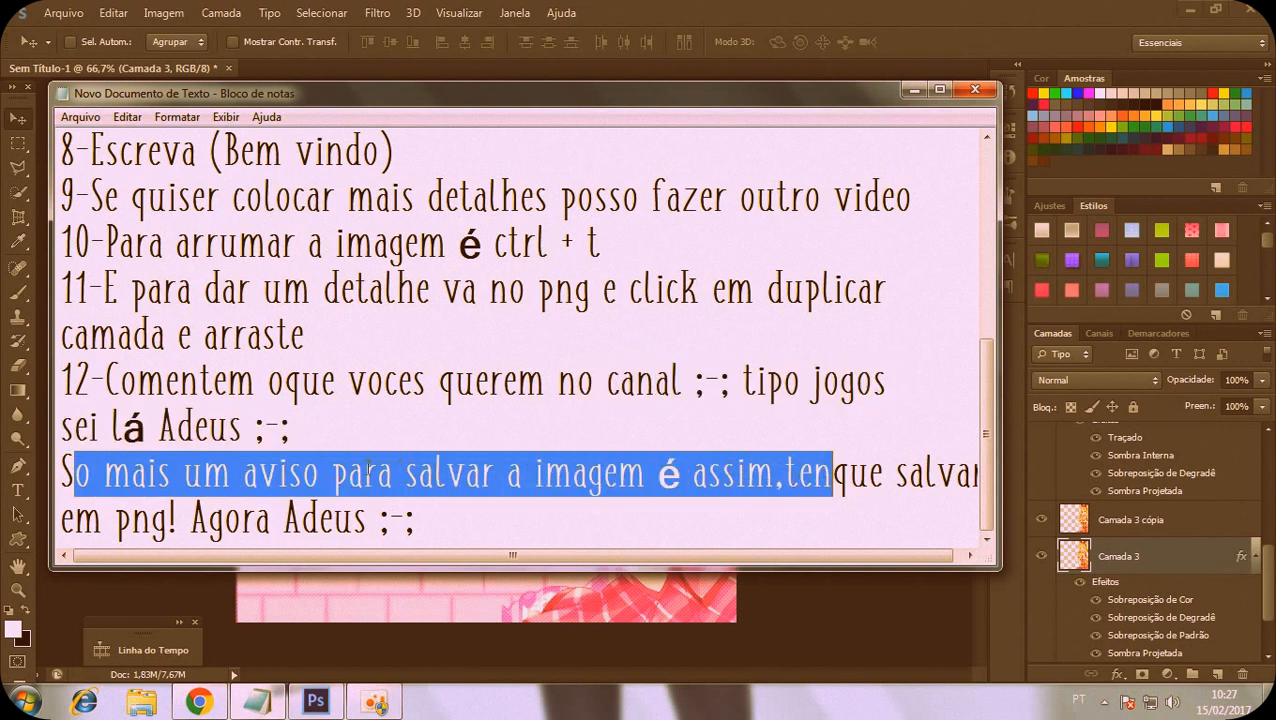
left_click(342, 473)
left_click_drag(332, 473, 415, 520)
left_click(882, 486)
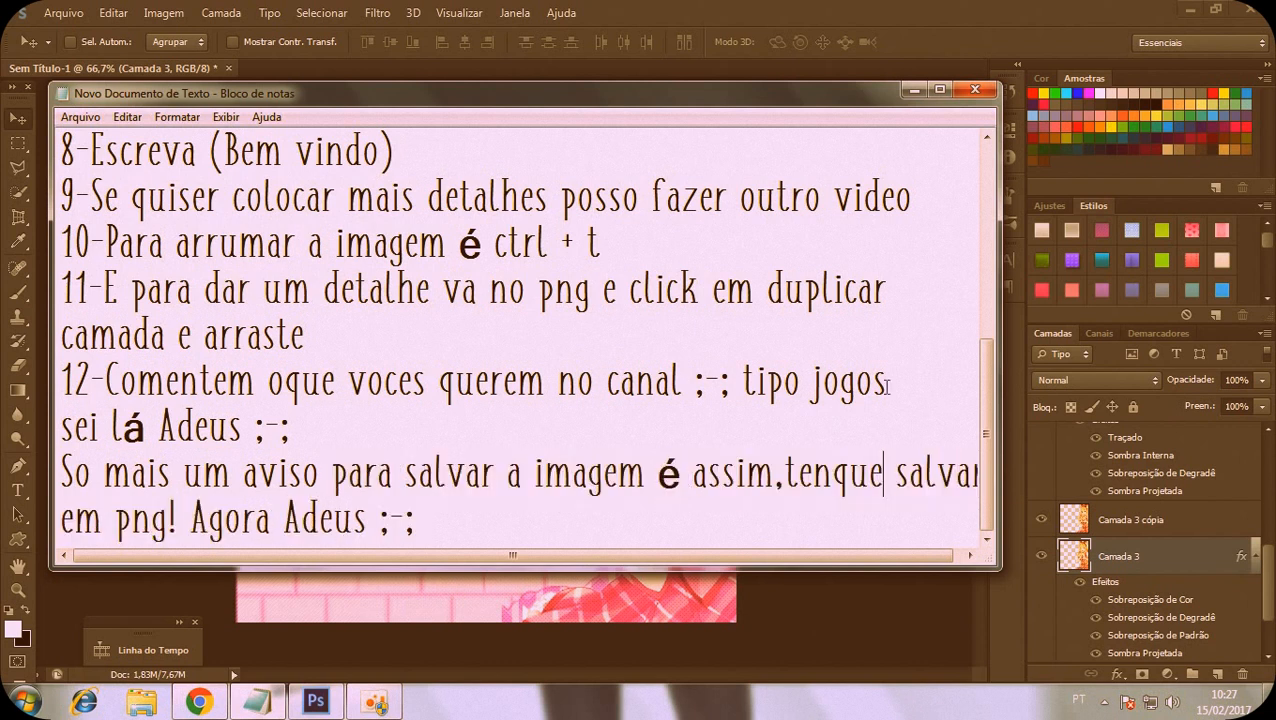
left_click(913, 89)
Set up saving a copy of the banner in PNG format in the Acabei folder inside Imagens do photoshop
left_click(63, 12)
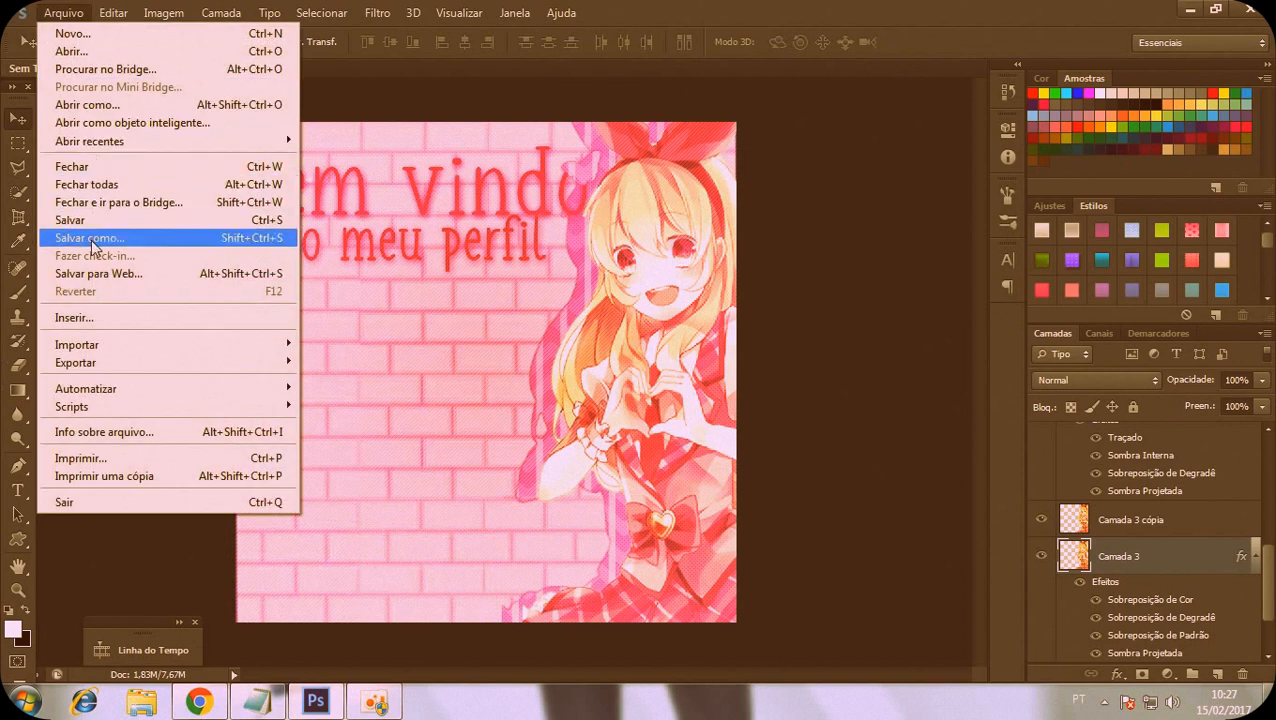
left_click(125, 243)
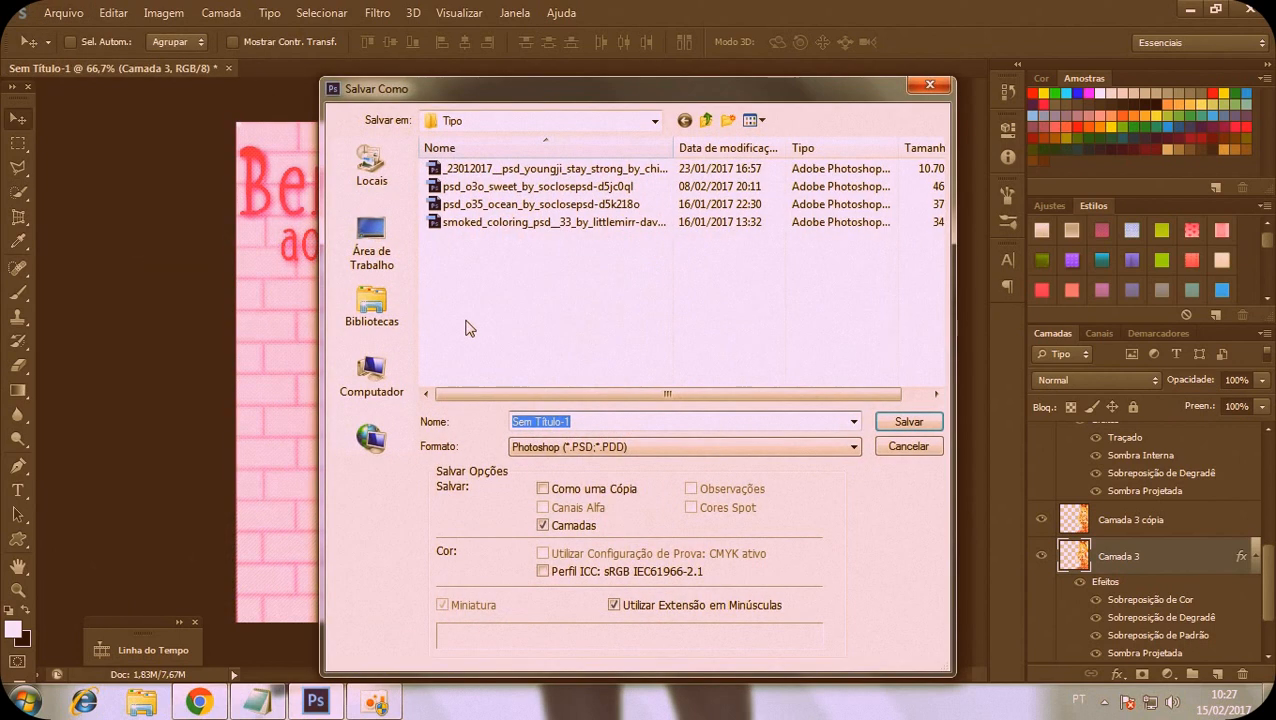
left_click(507, 120)
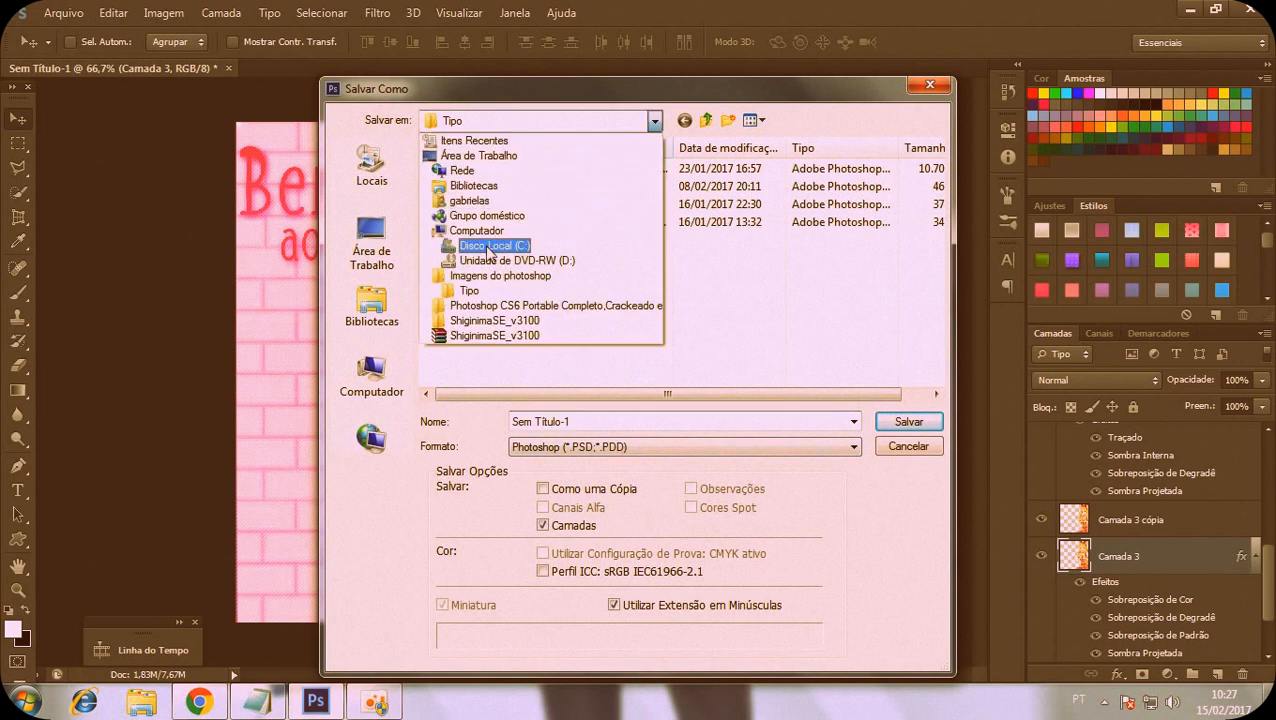
left_click(490, 282)
double_click(459, 170)
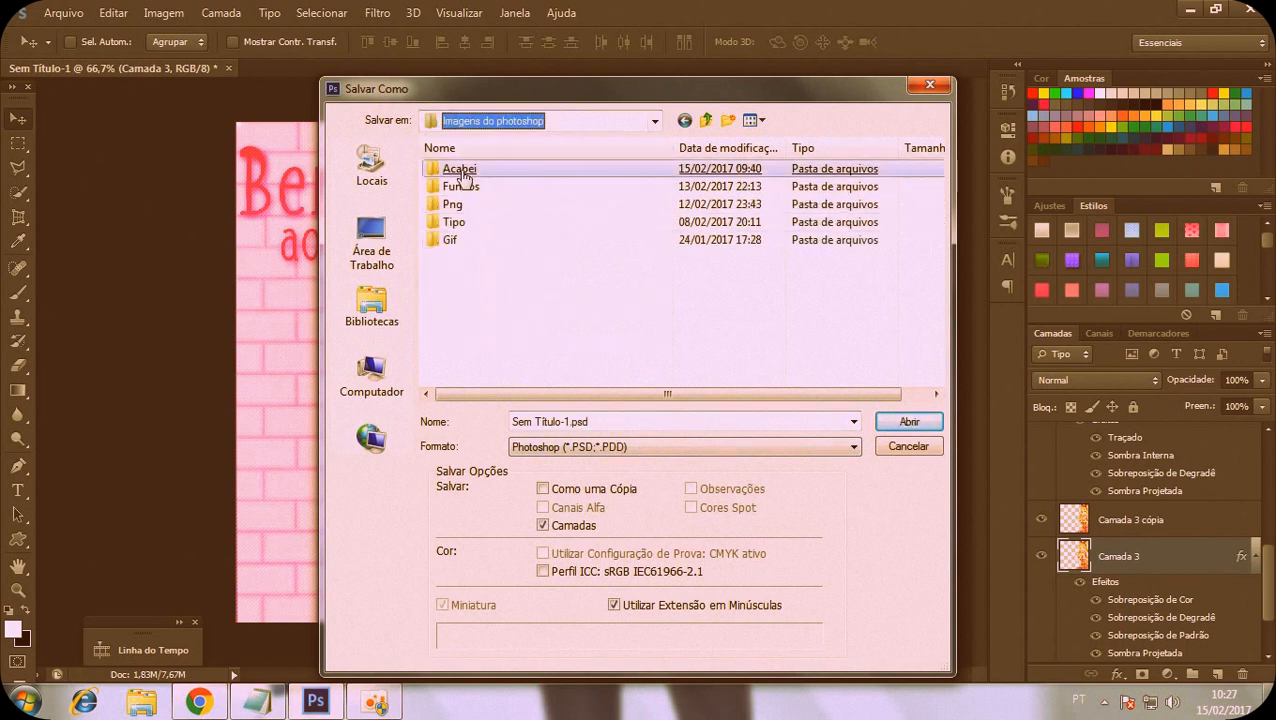
left_click(643, 447)
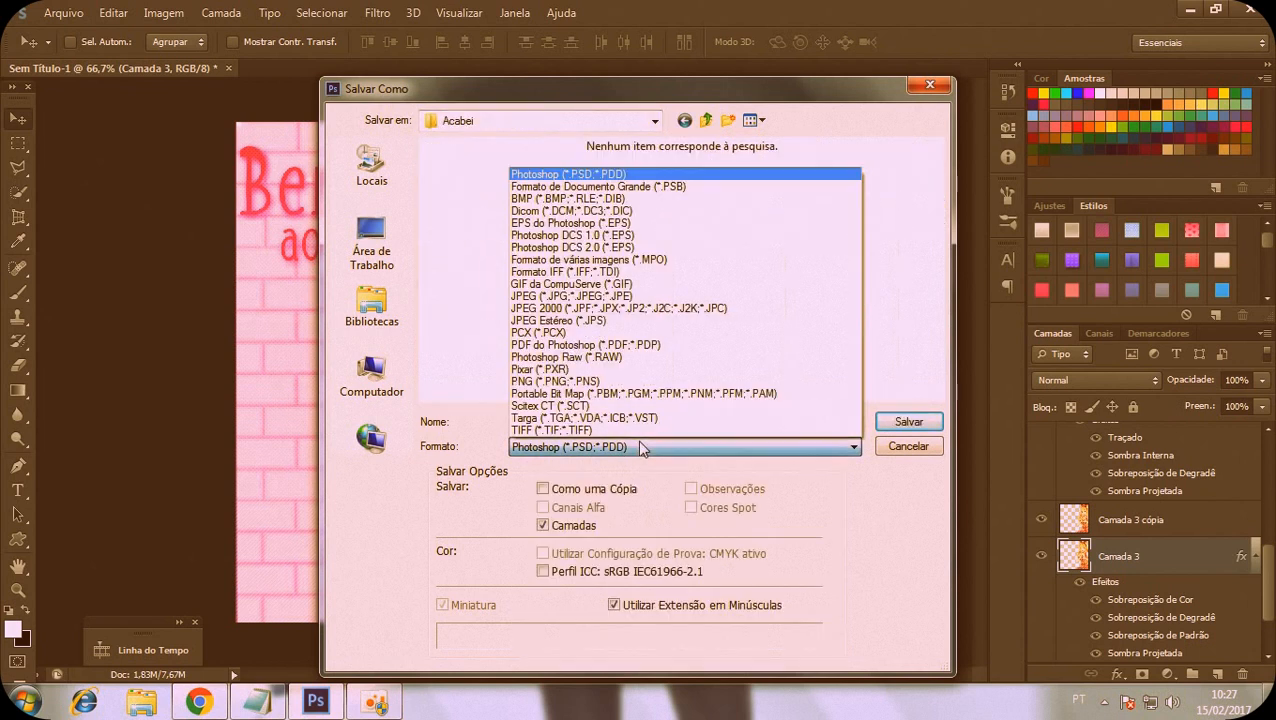
left_click(557, 384)
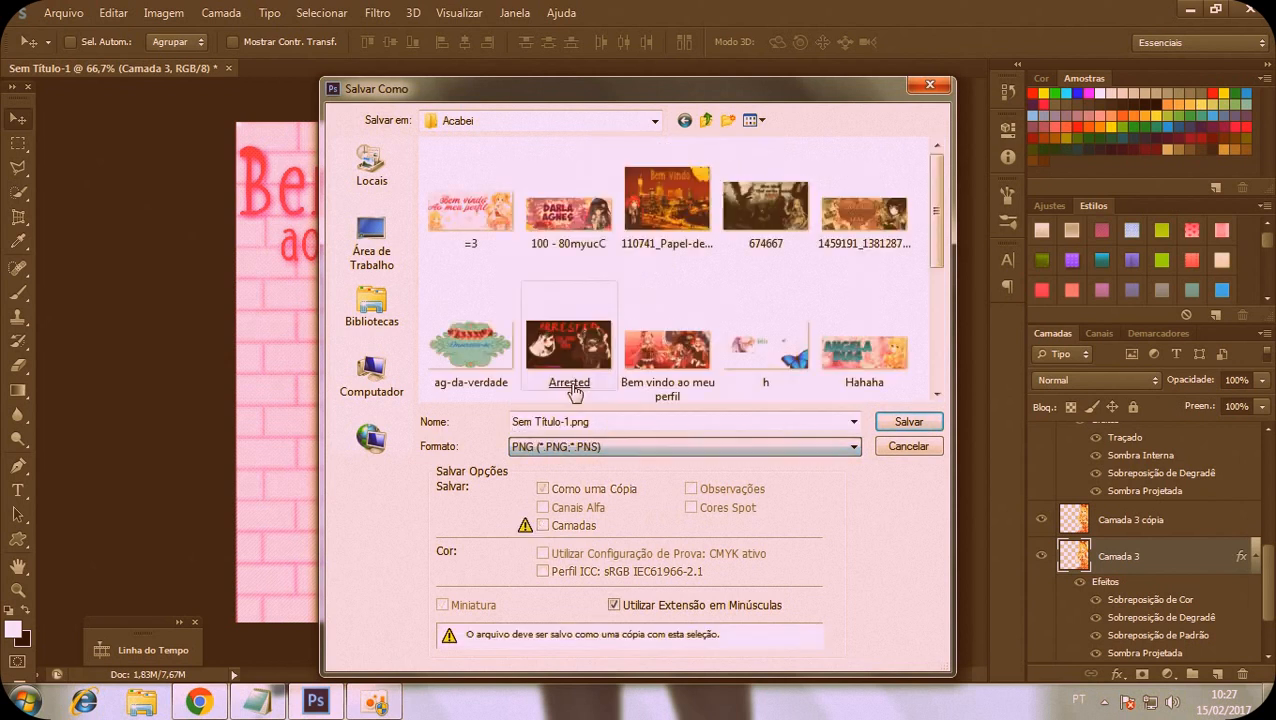
Save the PNG copy under the file name "Bem vindo e" with Menor / Lento compression and interlacing set to Nenhuma
left_click(908, 423)
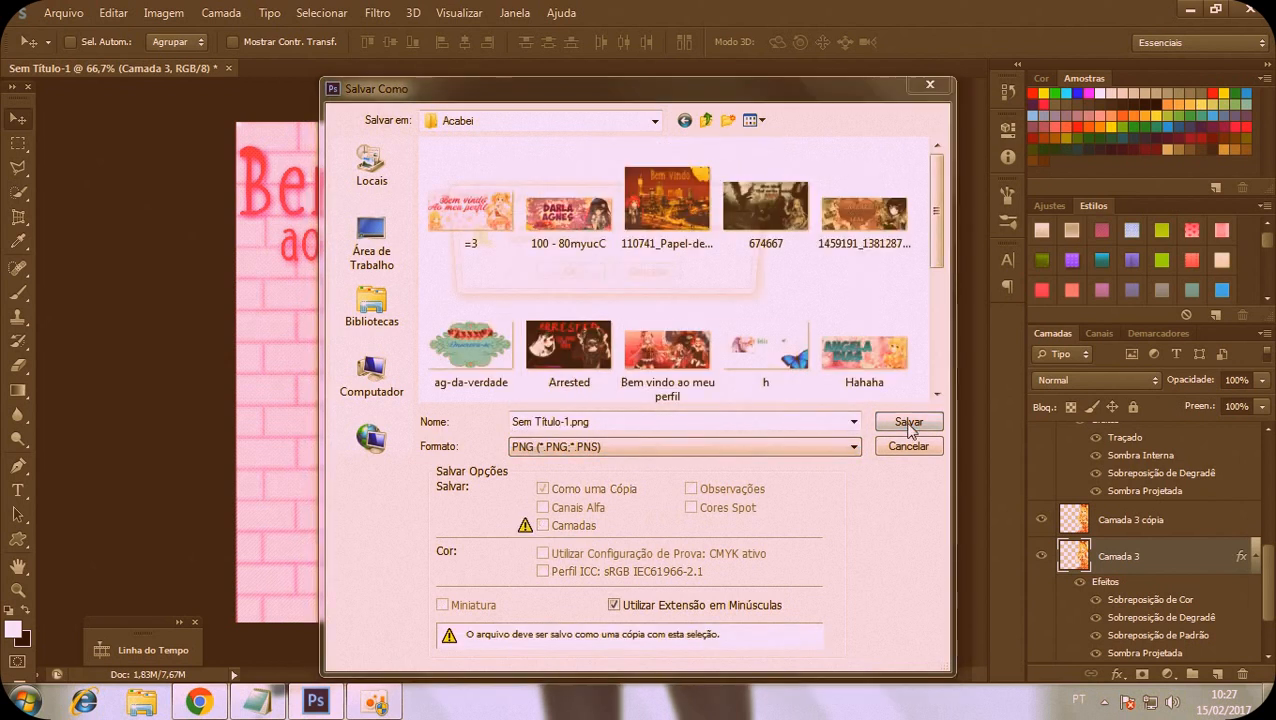
left_click(652, 276)
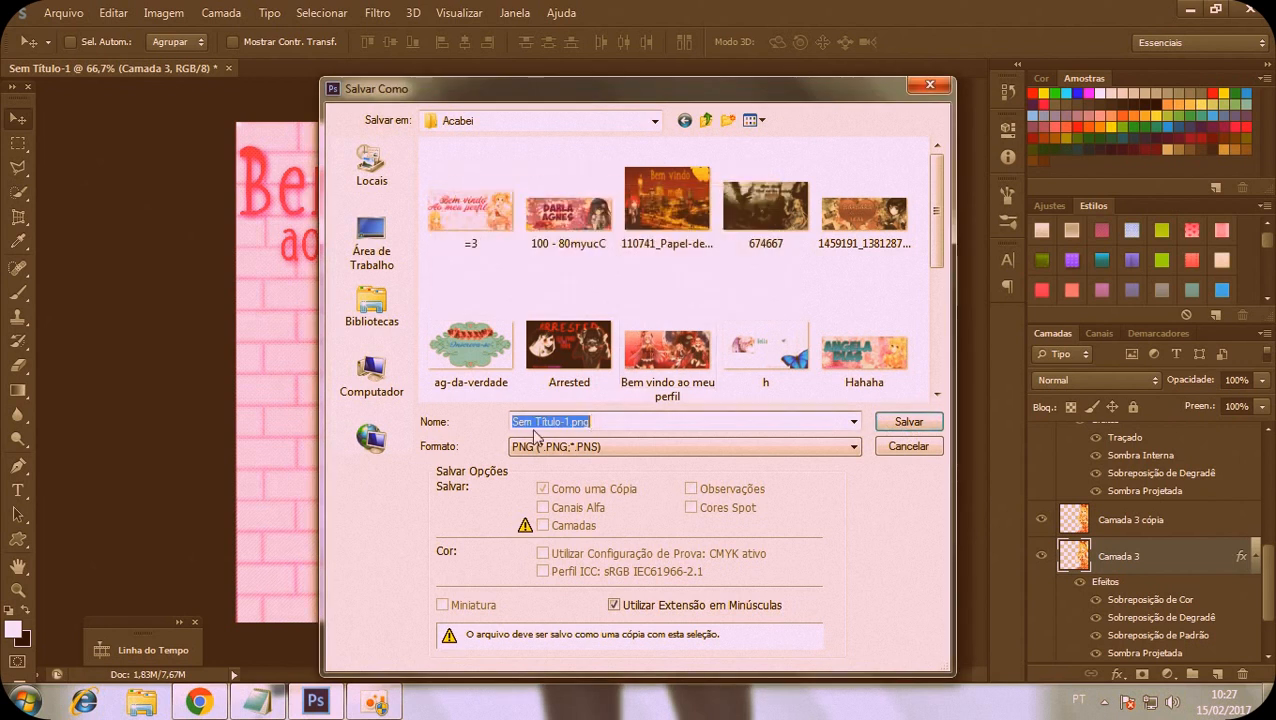
type("B")
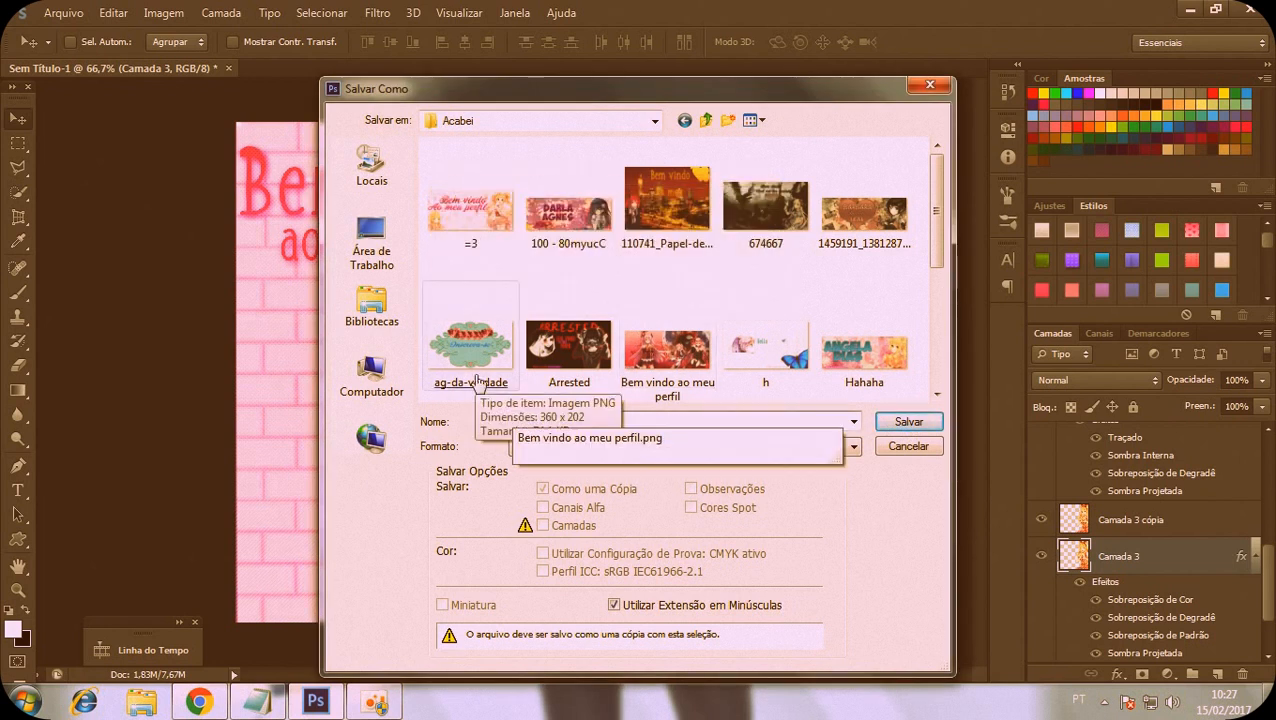
type("em ")
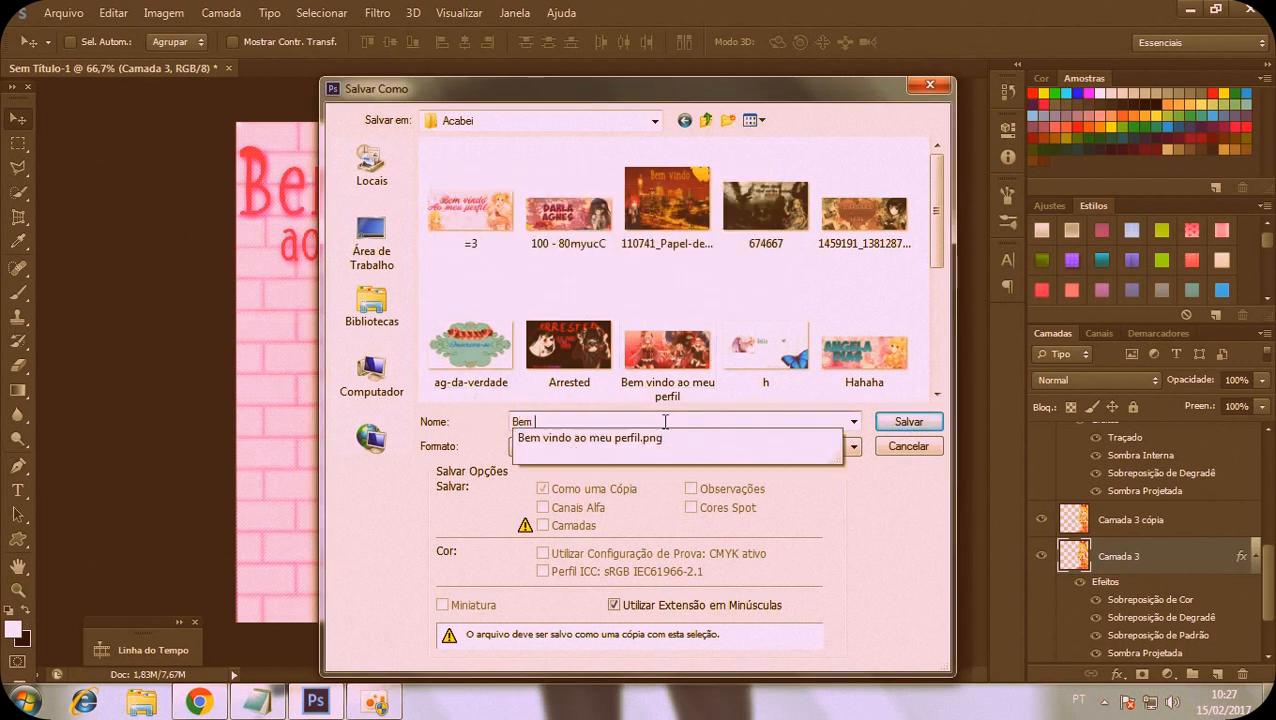
type("vindo e")
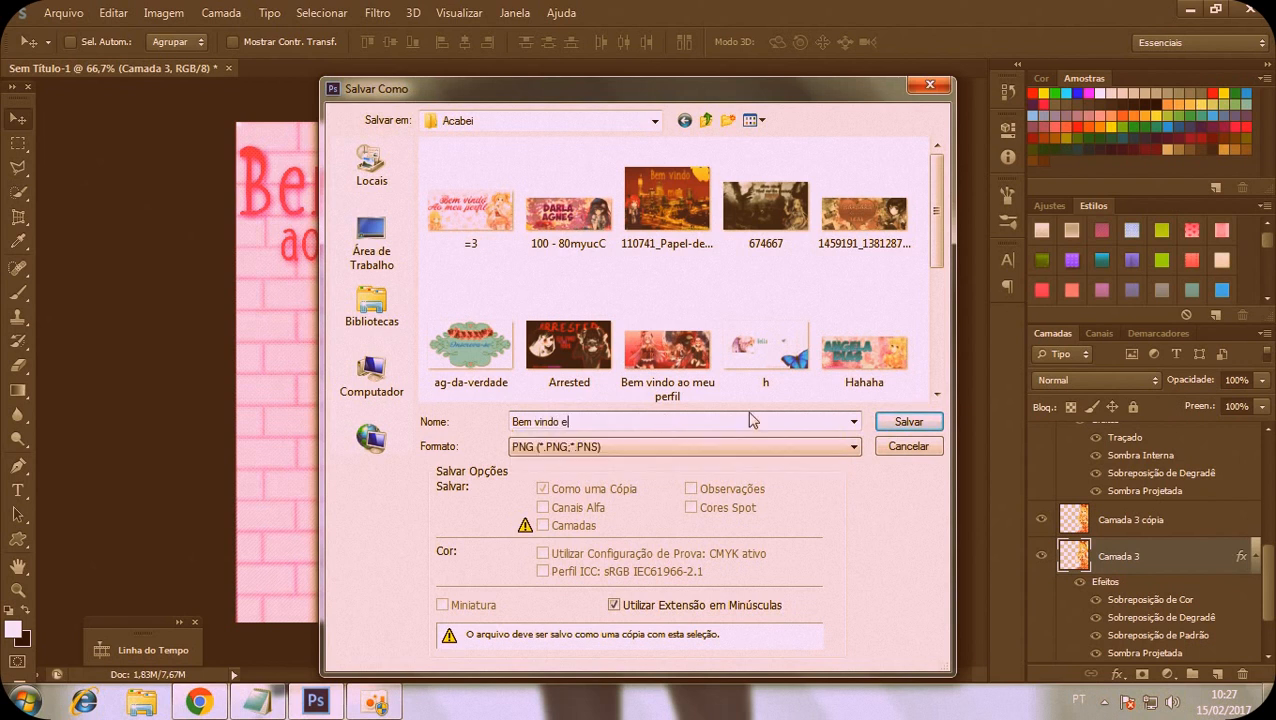
left_click(880, 421)
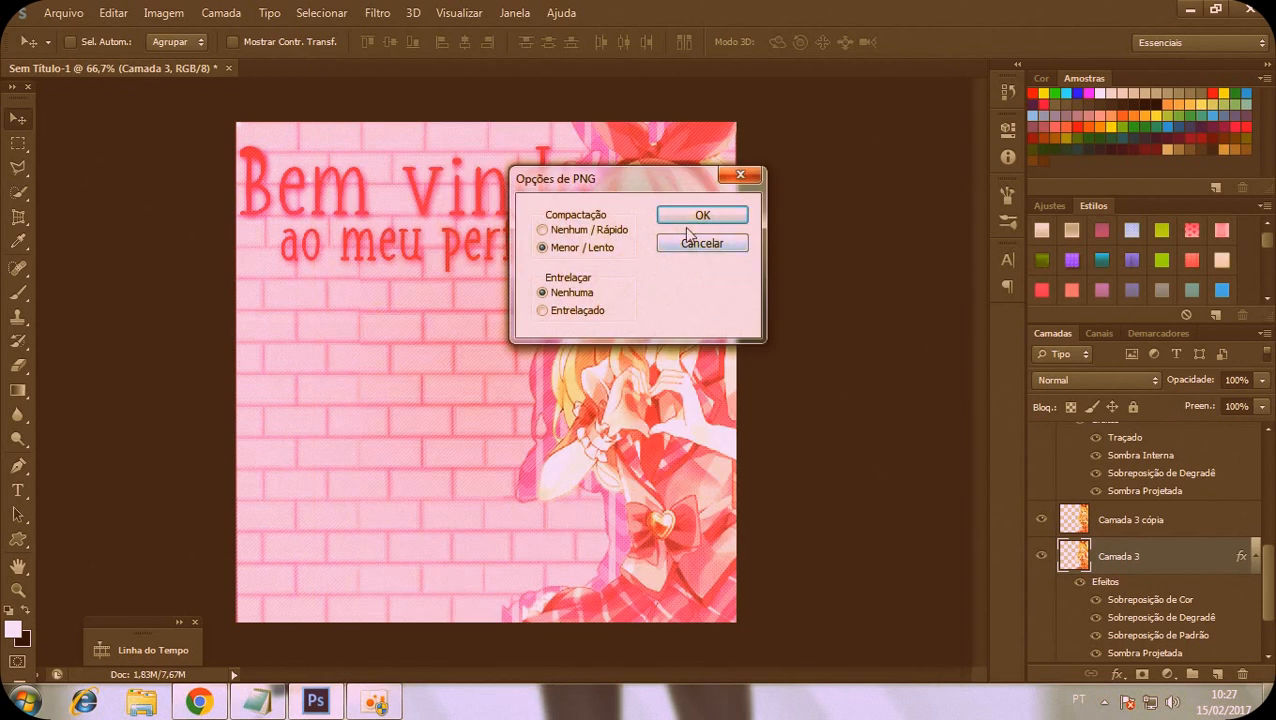
left_click(700, 216)
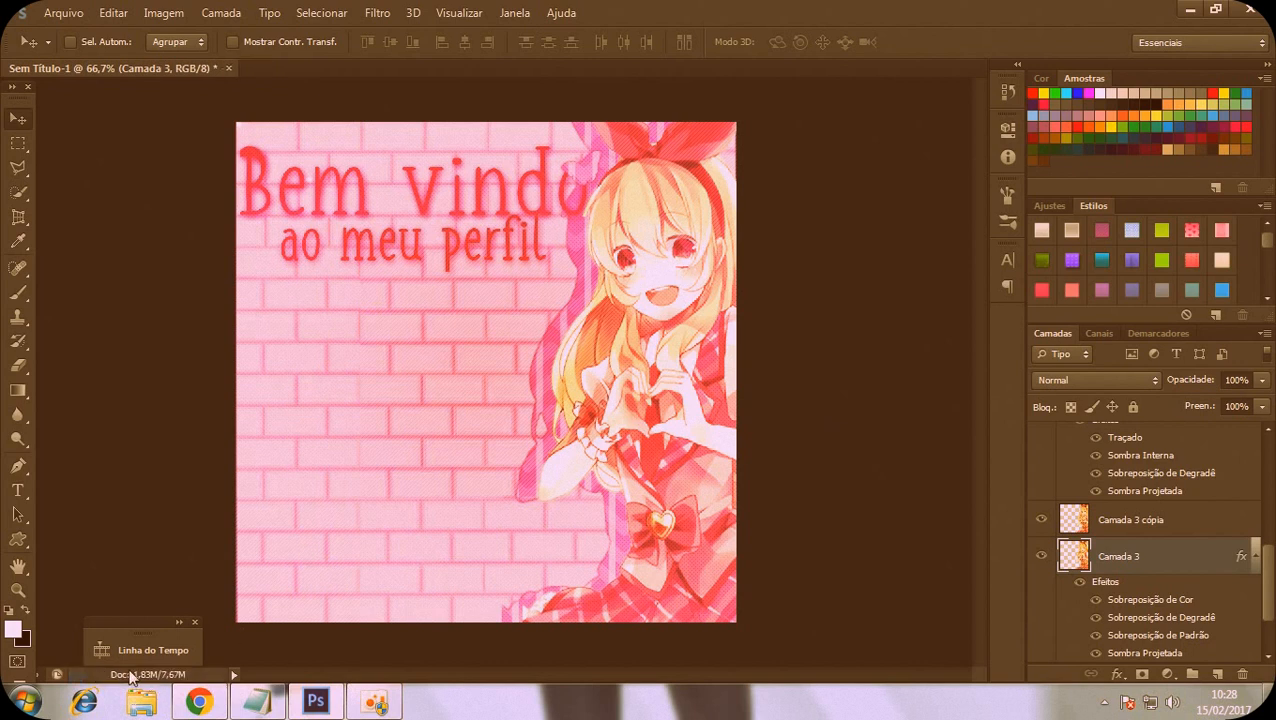
Switch to the Notepad notes and add a new line below the closing reminder reading "tenque ir em salvar como"
left_click(257, 702)
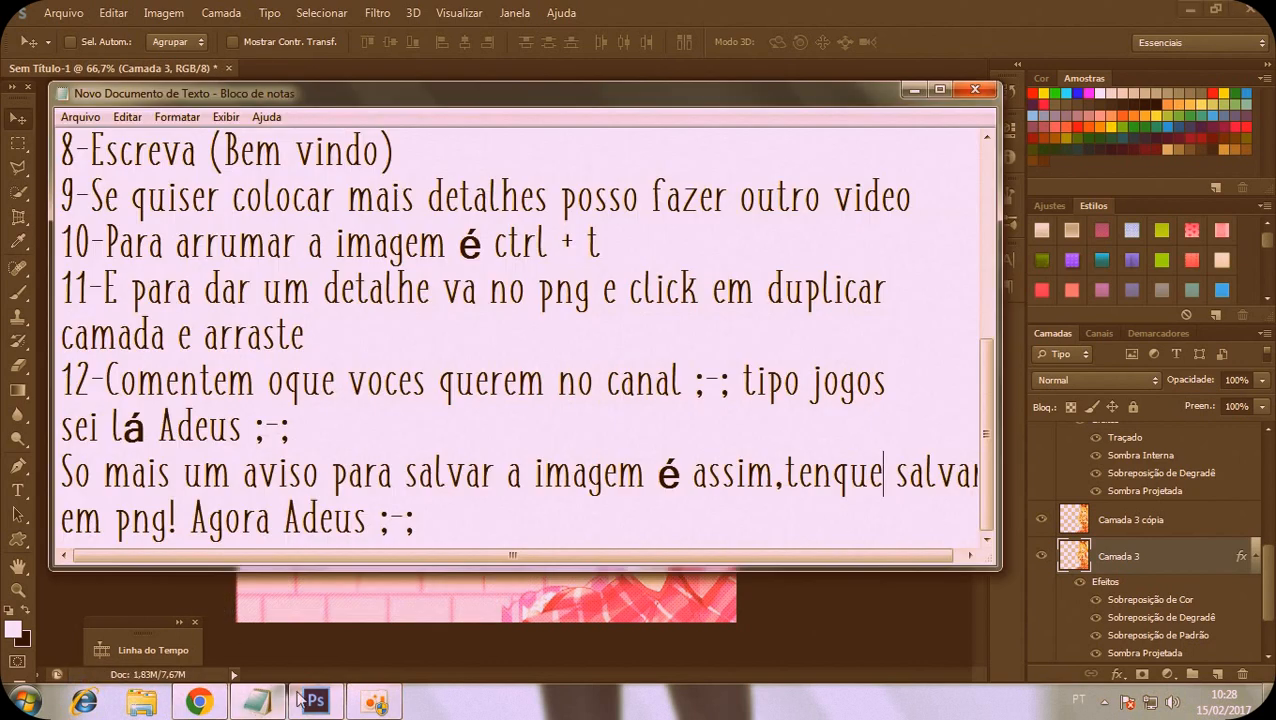
key("Return")
type("tenque ir em salvar")
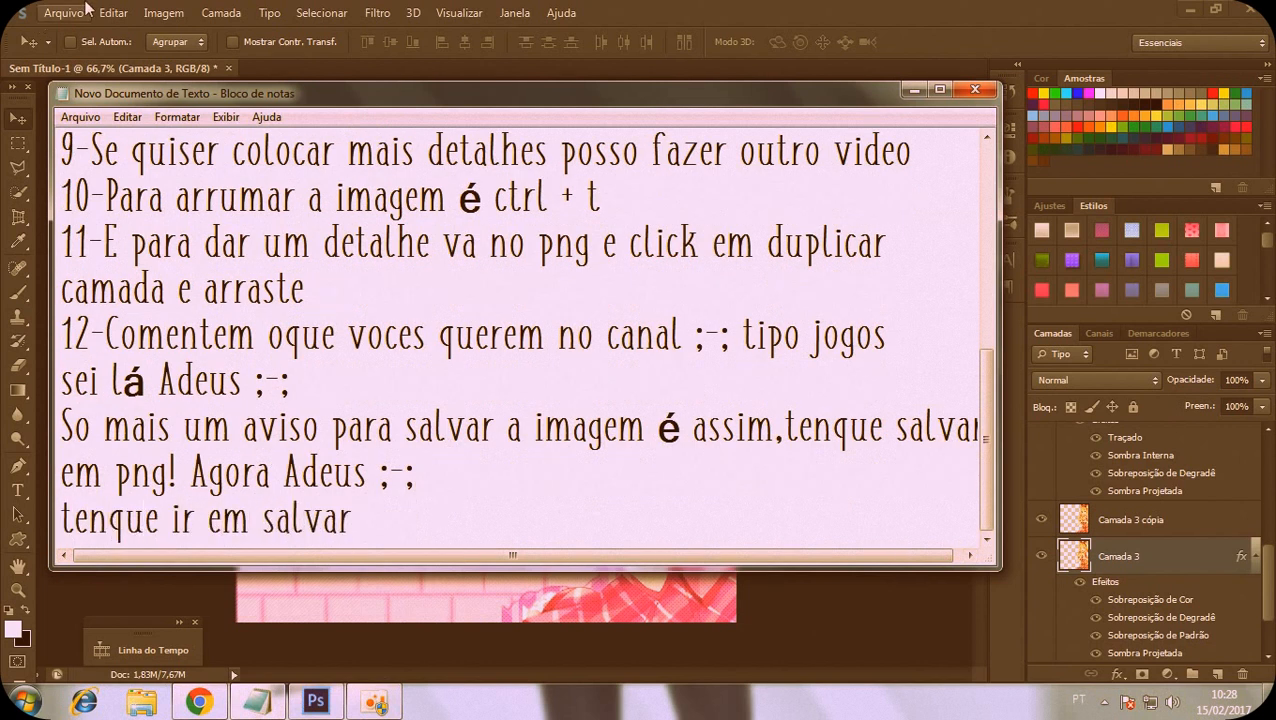
left_click(80, 10)
left_click(80, 10)
left_click(80, 10)
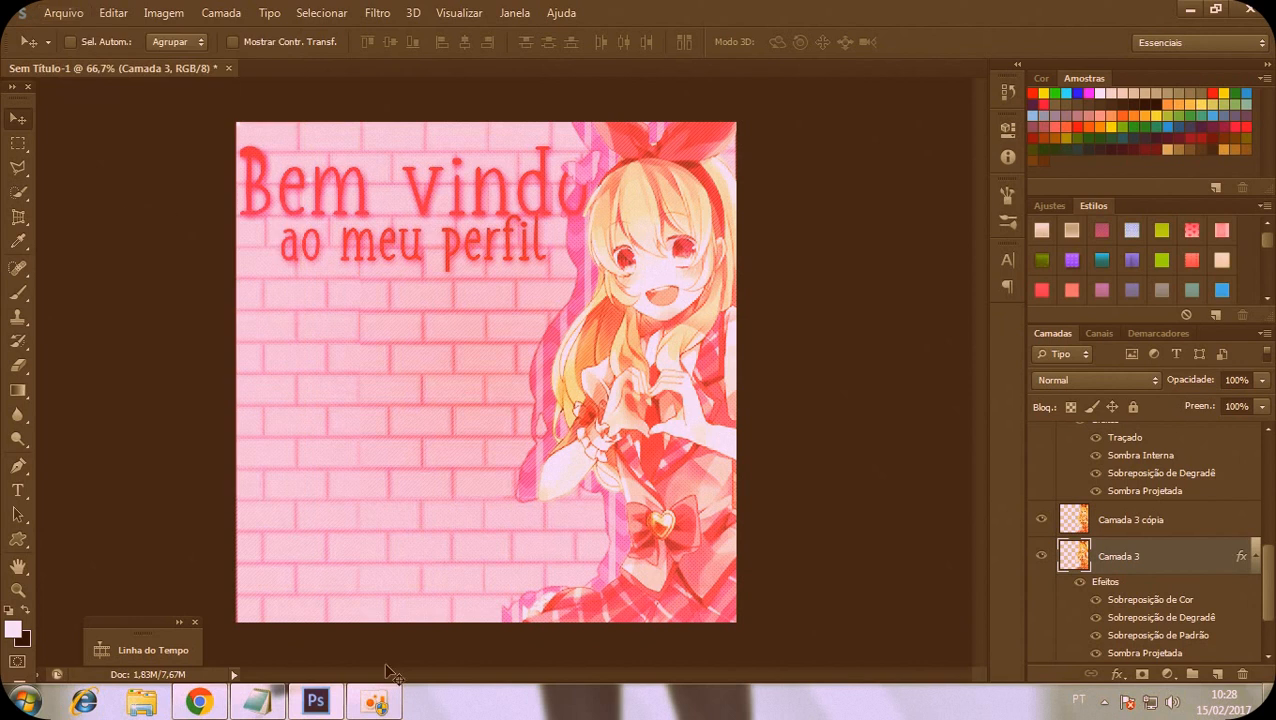
left_click(258, 701)
type("como")
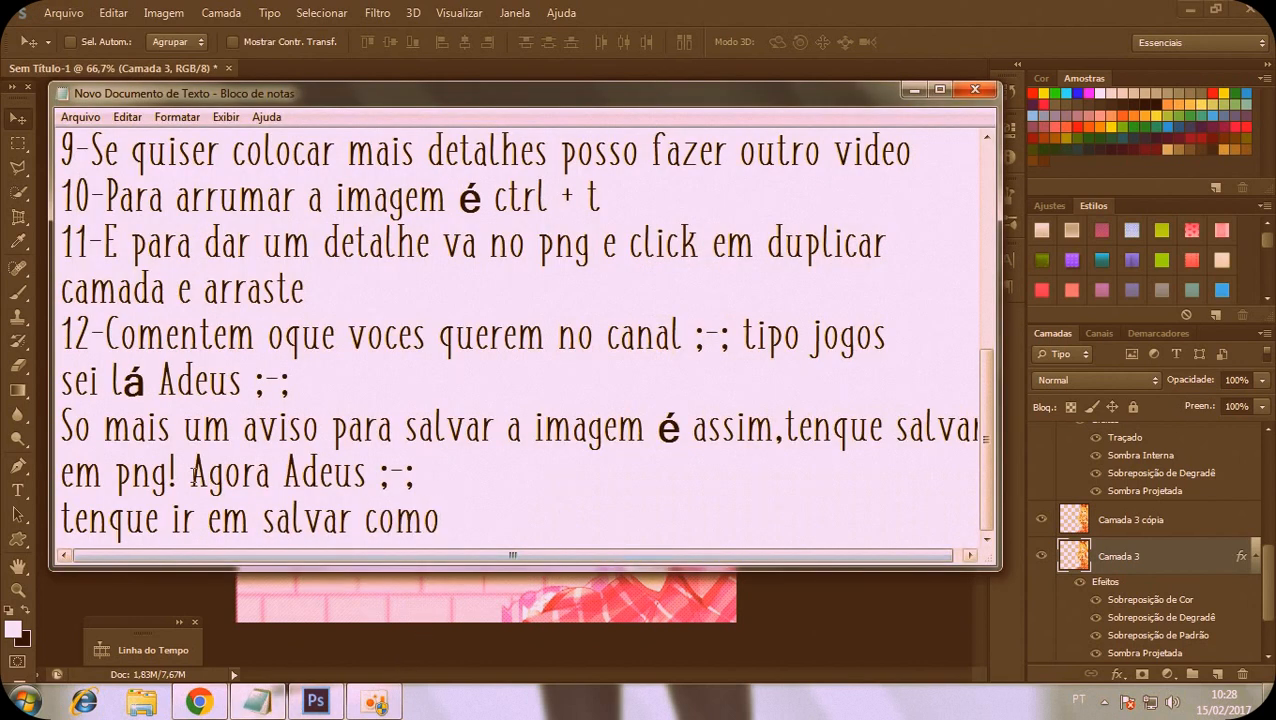
left_click_drag(190, 470, 379, 470)
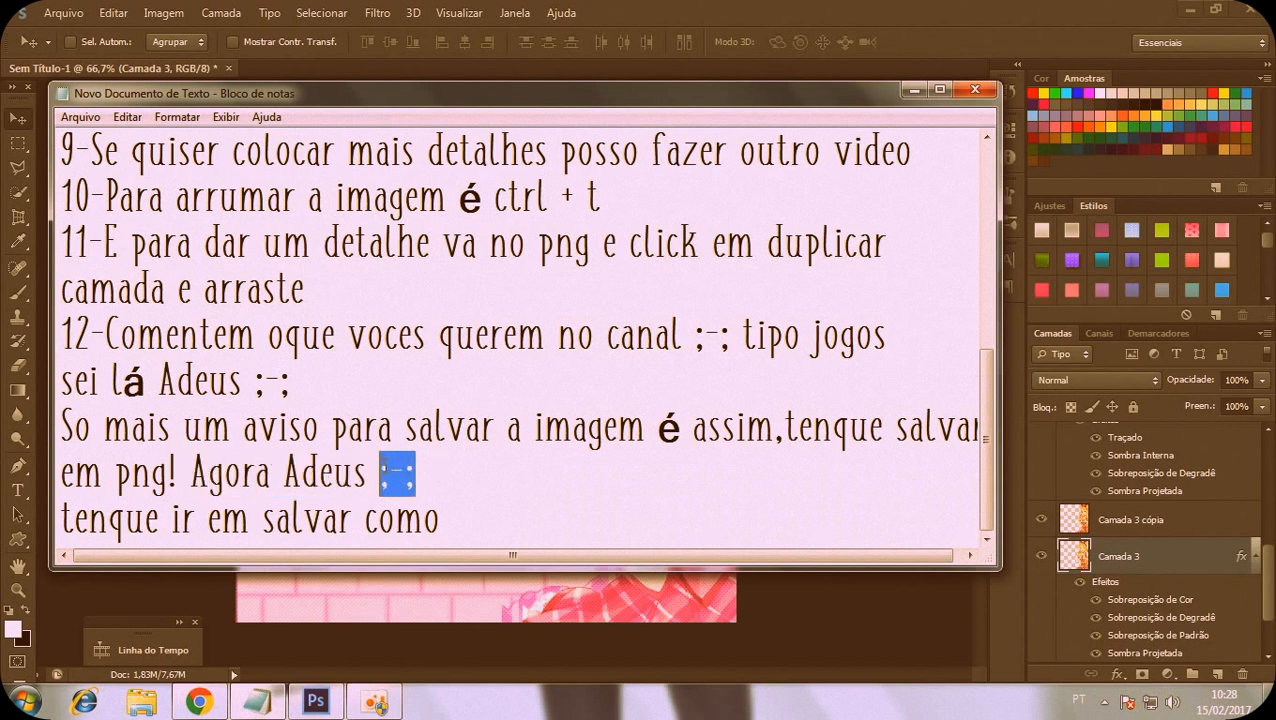
left_click(362, 700)
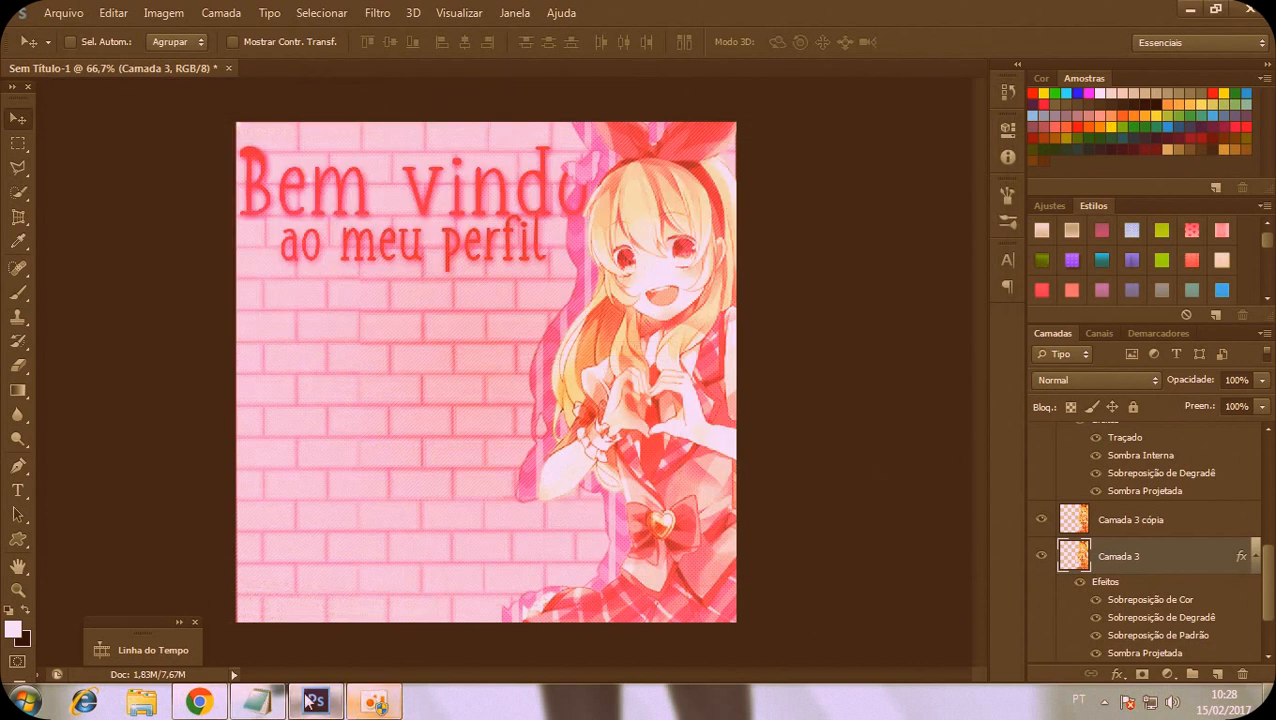